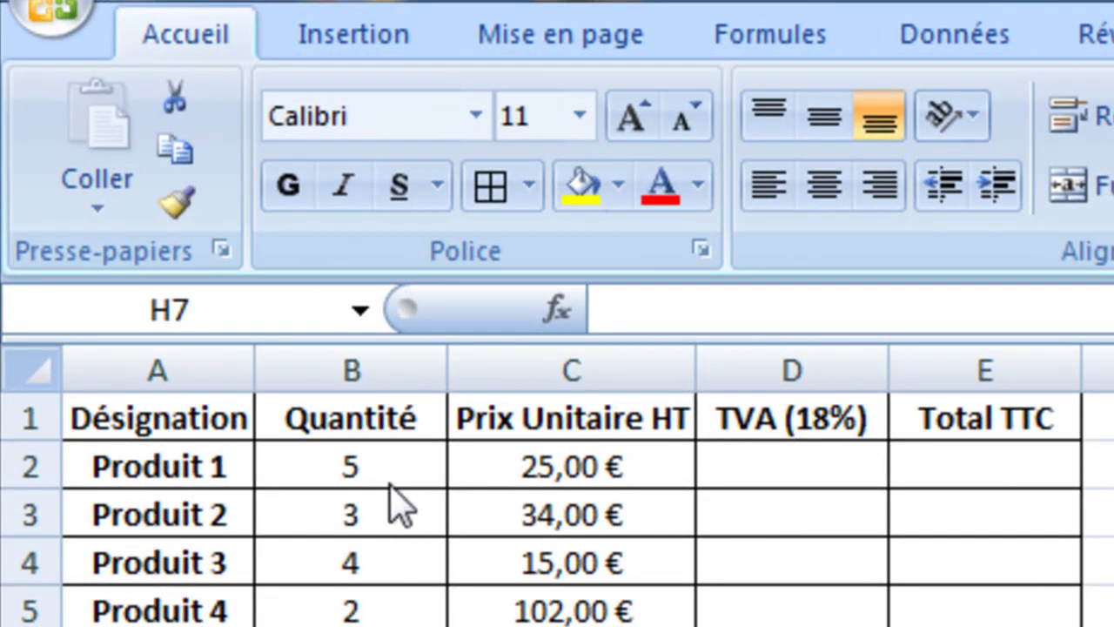
- Examine the Quantité column and the first empty cells of the TVA (18%) and Total TTC columns
{"action": "left_click", "coordinate": [377, 481]}
{"action": "left_click", "coordinate": [406, 546]}
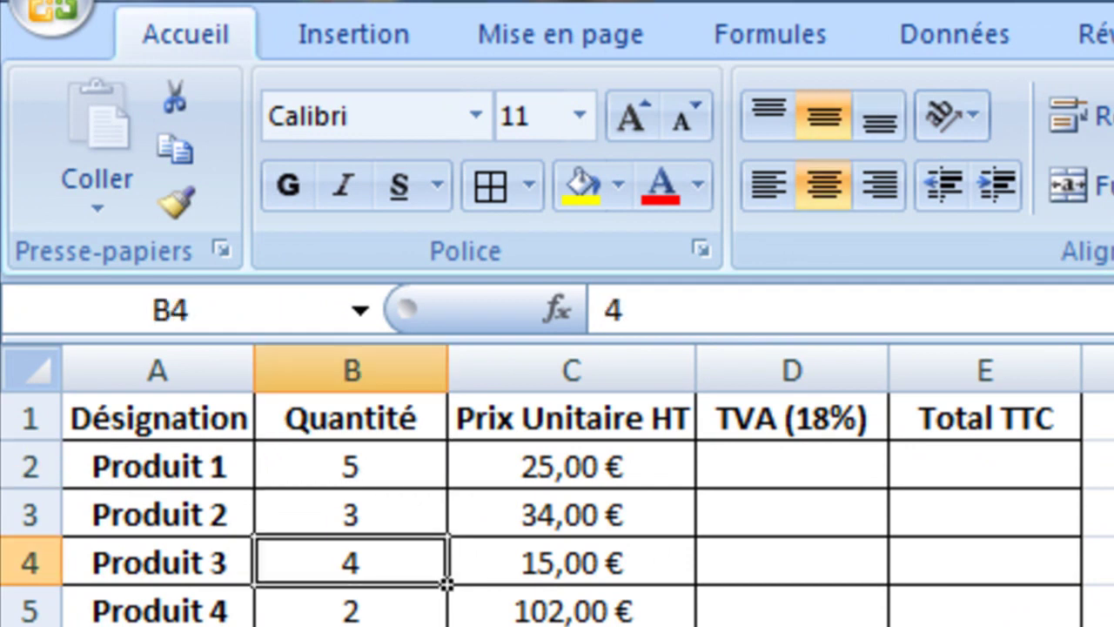
{"action": "left_click", "coordinate": [400, 625]}
{"action": "left_click", "coordinate": [401, 625]}
{"action": "left_click", "coordinate": [400, 625]}
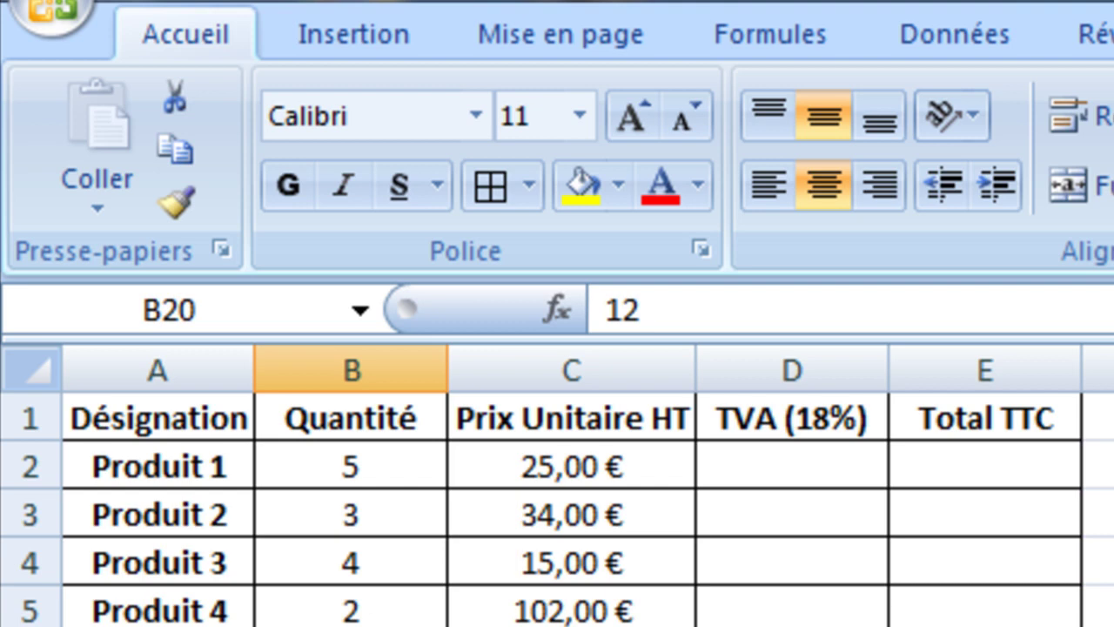
{"action": "left_click", "coordinate": [787, 466]}
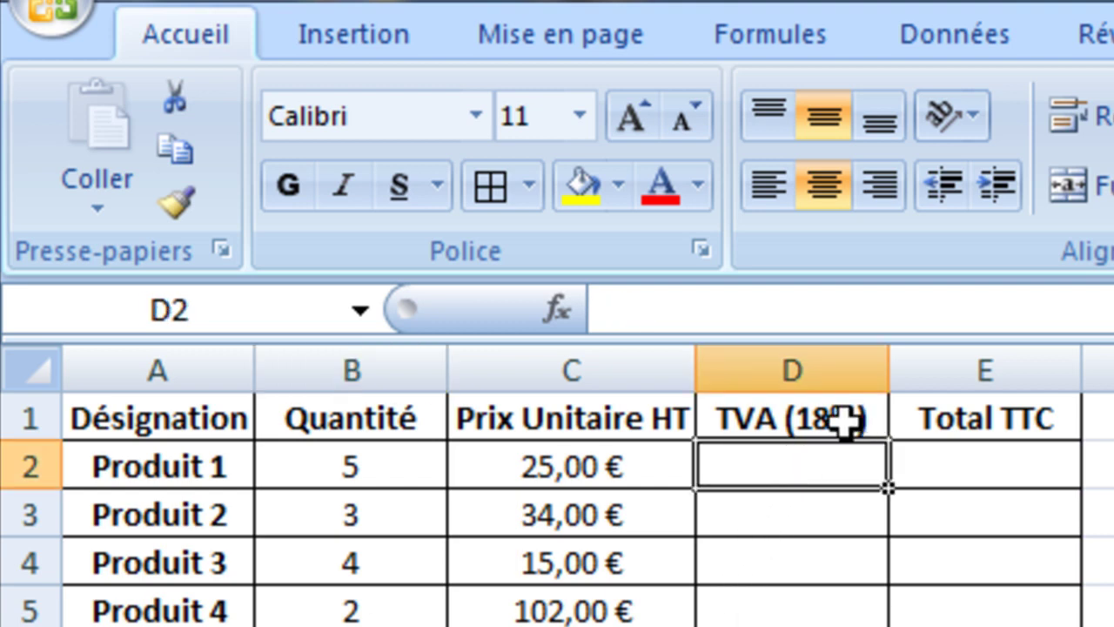
{"action": "left_click", "coordinate": [1009, 463]}
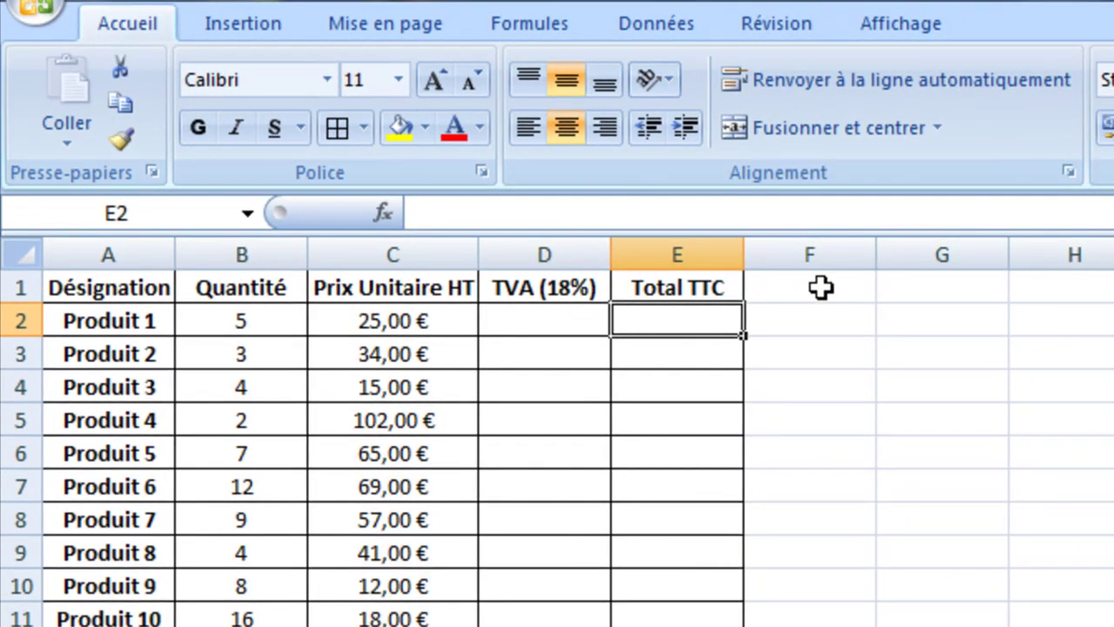
- Insert an empty column between the TVA (18%) and Total TTC columns
{"action": "left_click", "coordinate": [824, 288]}
{"action": "left_click", "coordinate": [709, 253]}
{"action": "right_click", "coordinate": [712, 262]}
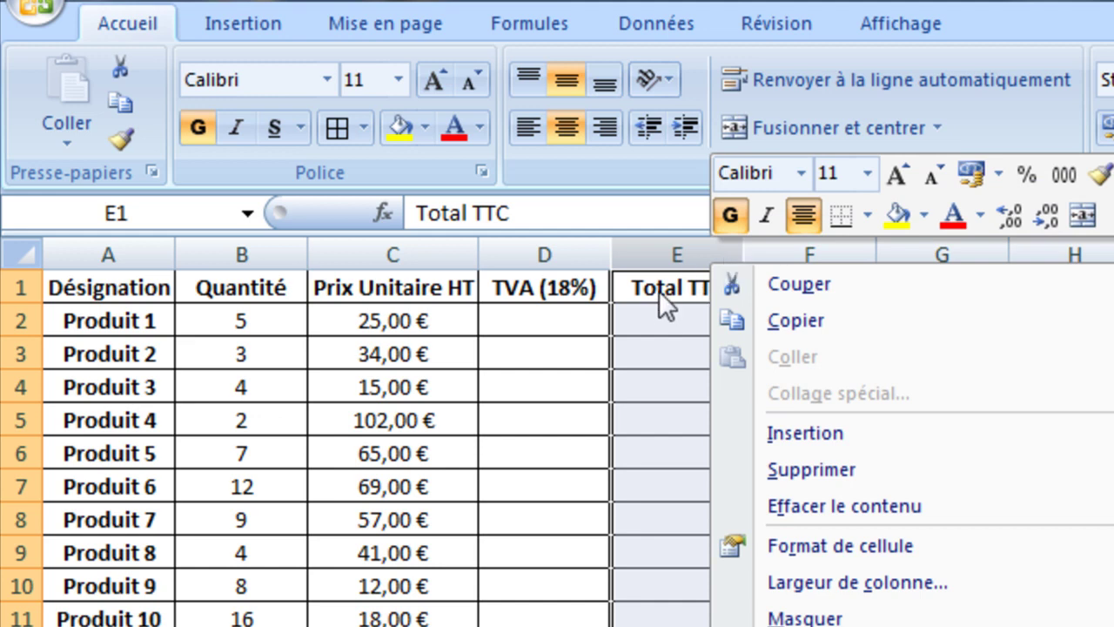
{"action": "left_click", "coordinate": [807, 432]}
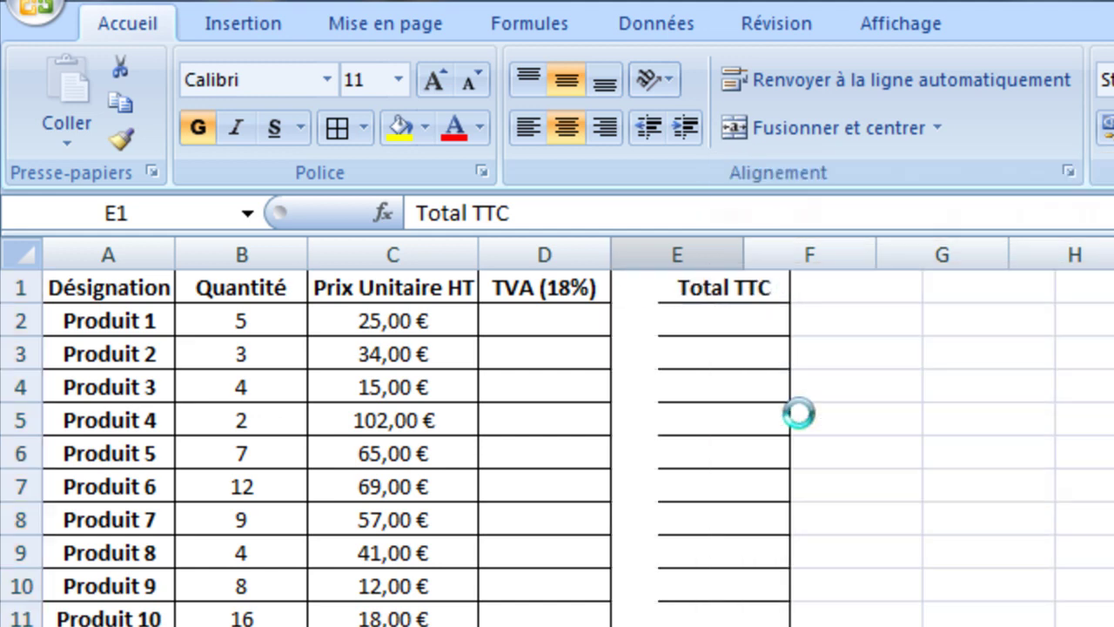
- Give the new column E the heading "Total HT" in cell E1
{"action": "left_click", "coordinate": [645, 288]}
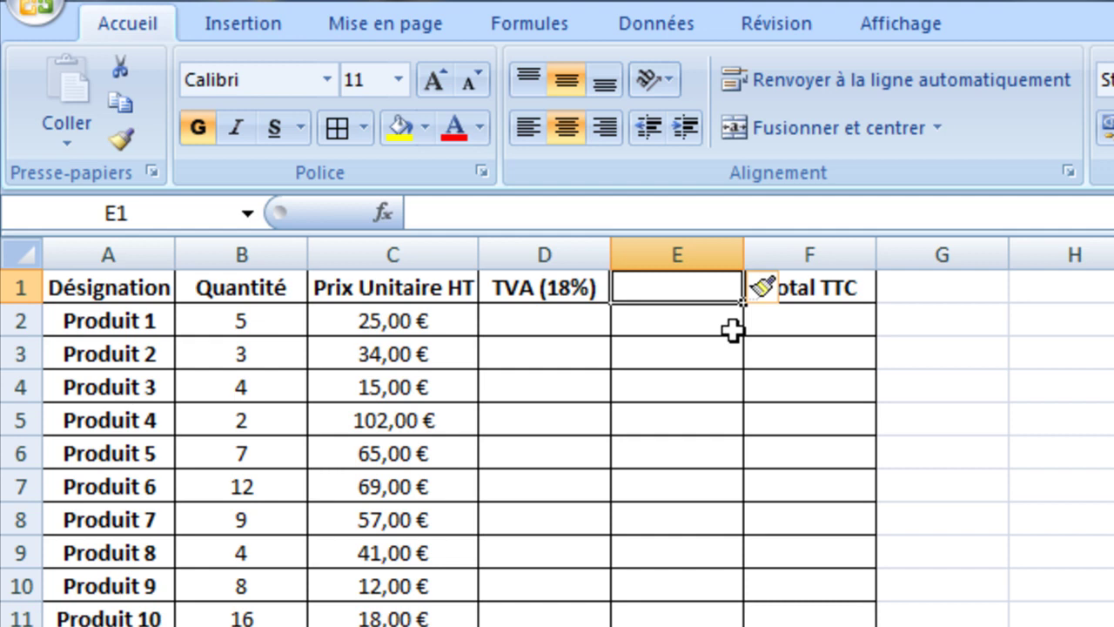
{"action": "type", "text": "Tot"}
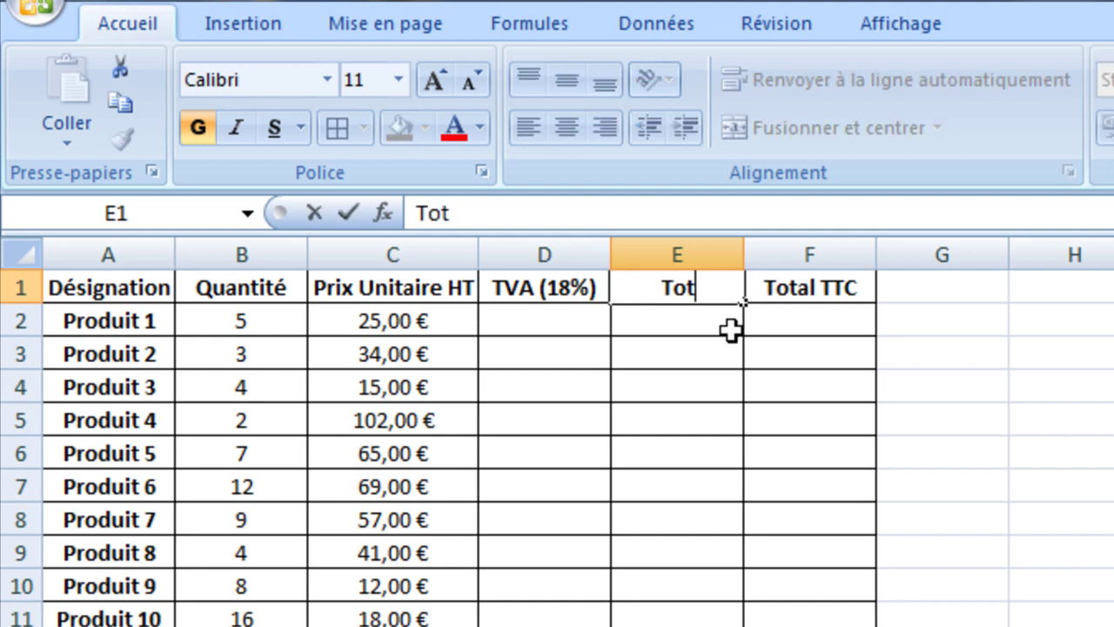
{"action": "type", "text": "al HT"}
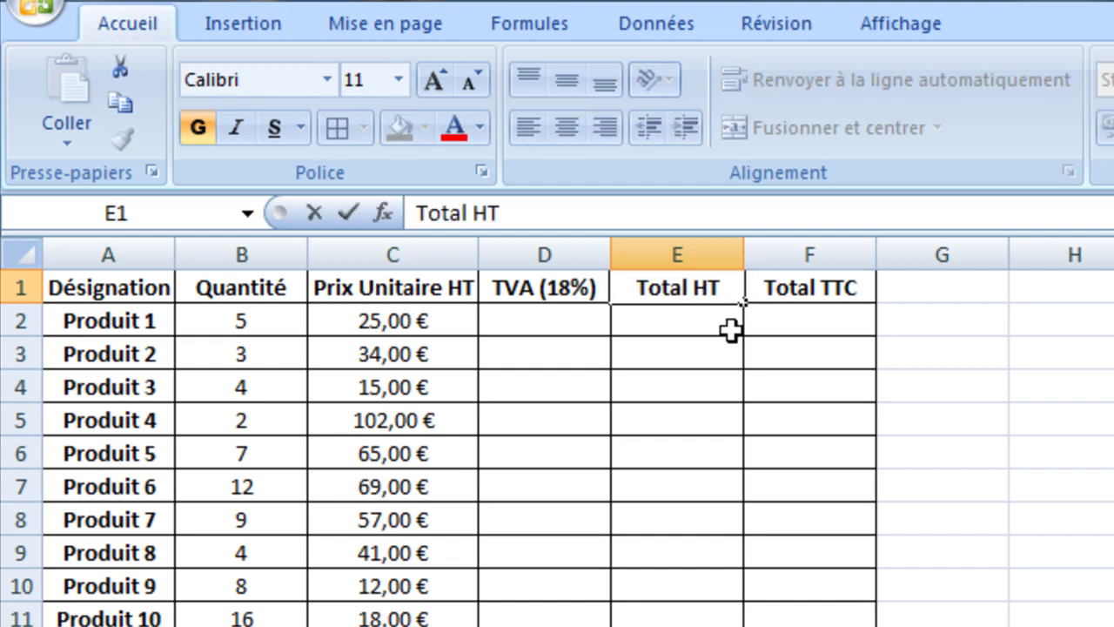
{"action": "key", "text": "Return"}
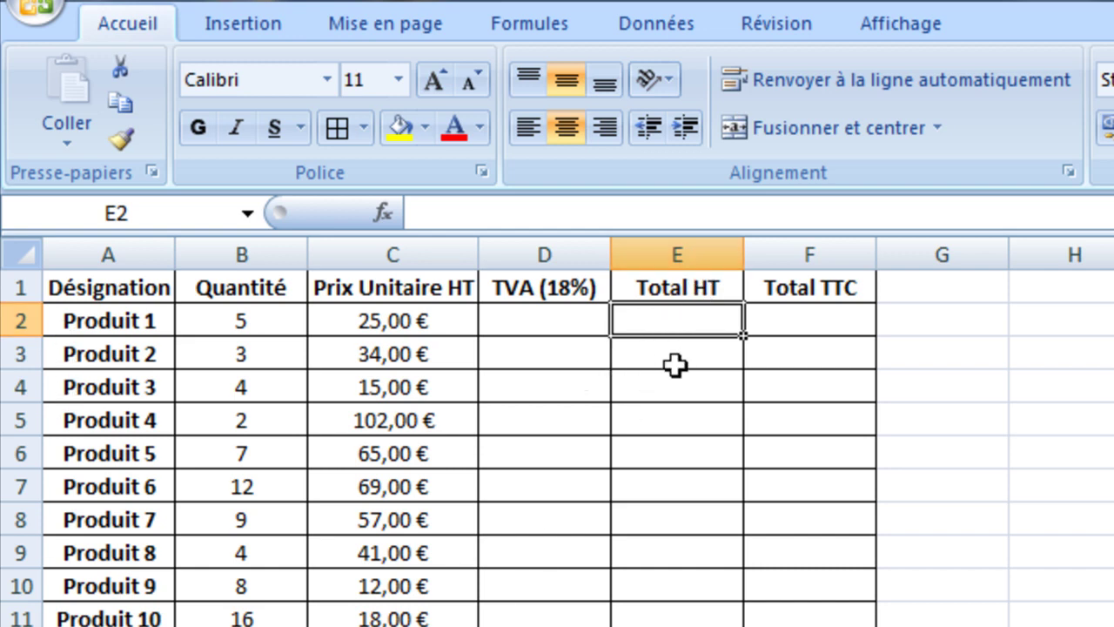
- Build the formula =C2*B2 in cell E2, multiplying Produit 1's unit price by its quantity
{"action": "type", "text": "="}
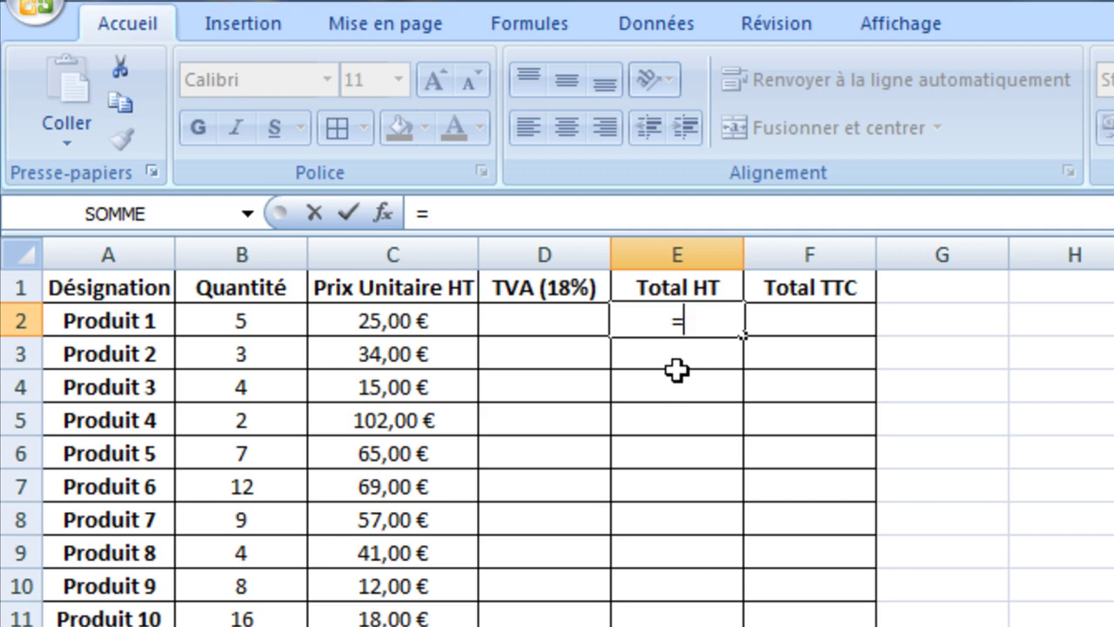
{"action": "left_click", "coordinate": [406, 322]}
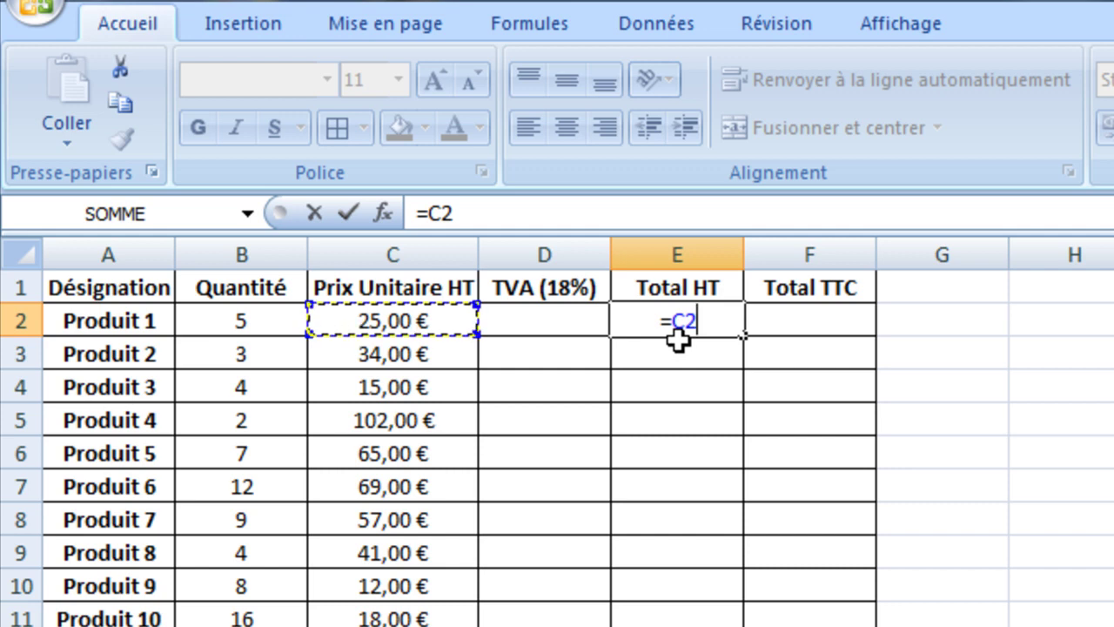
{"action": "type", "text": "*"}
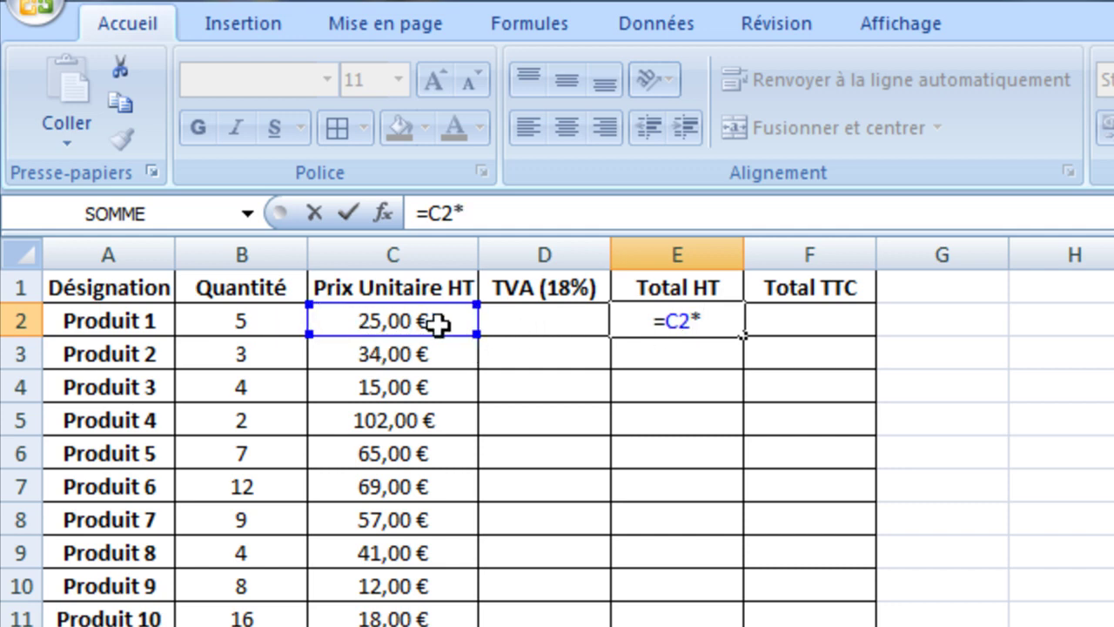
{"action": "left_click", "coordinate": [230, 323]}
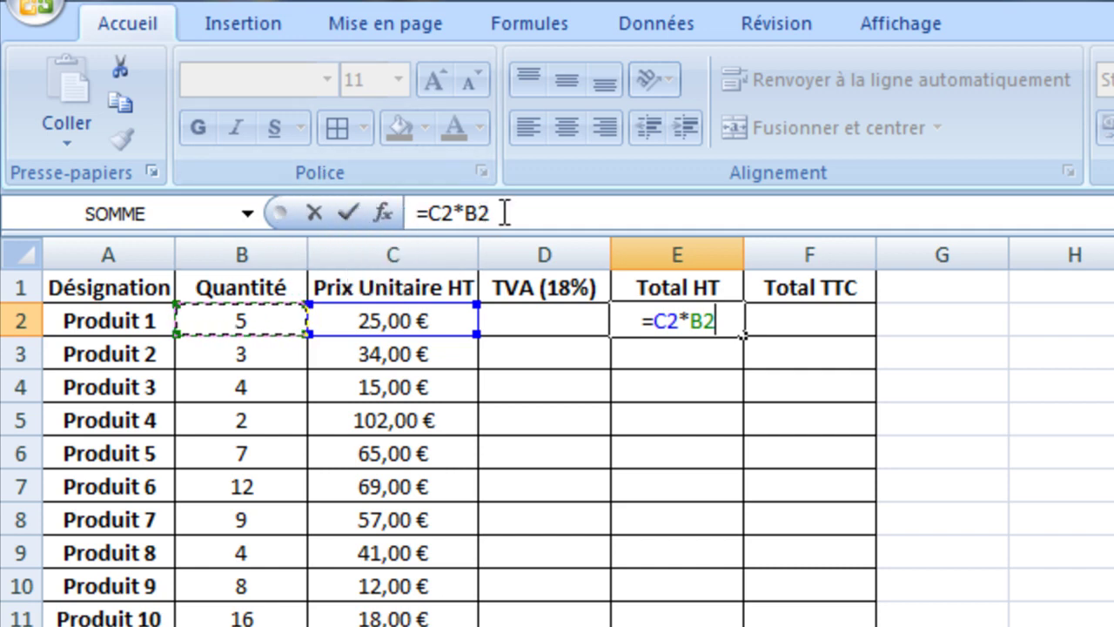
{"action": "left_click_drag", "start_coordinate": [505, 213], "coordinate": [422, 215]}
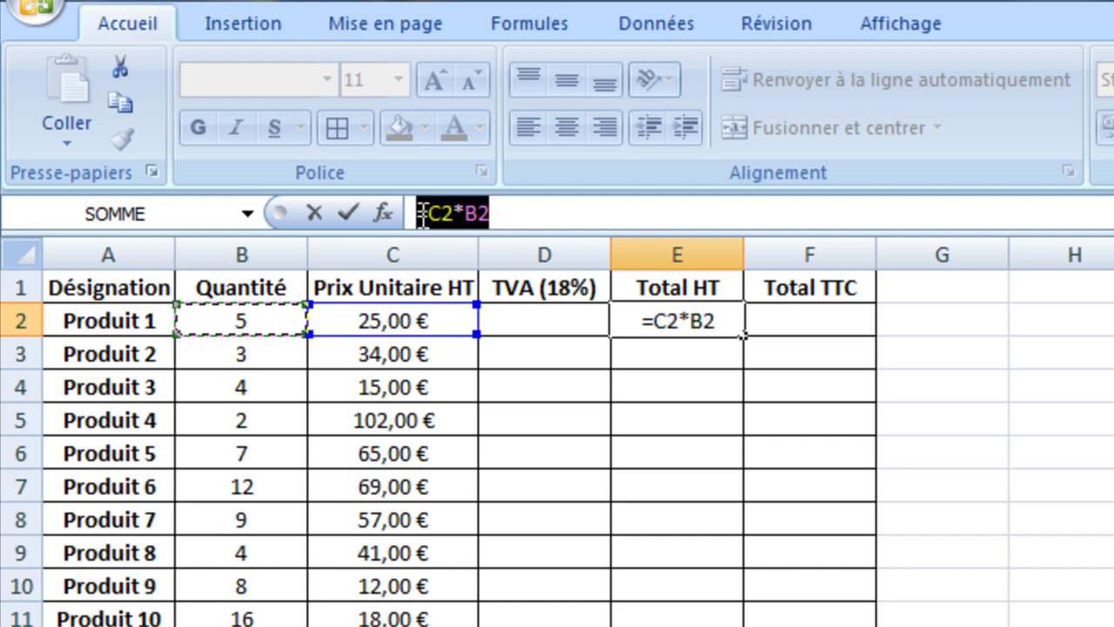
{"action": "left_click", "coordinate": [515, 213]}
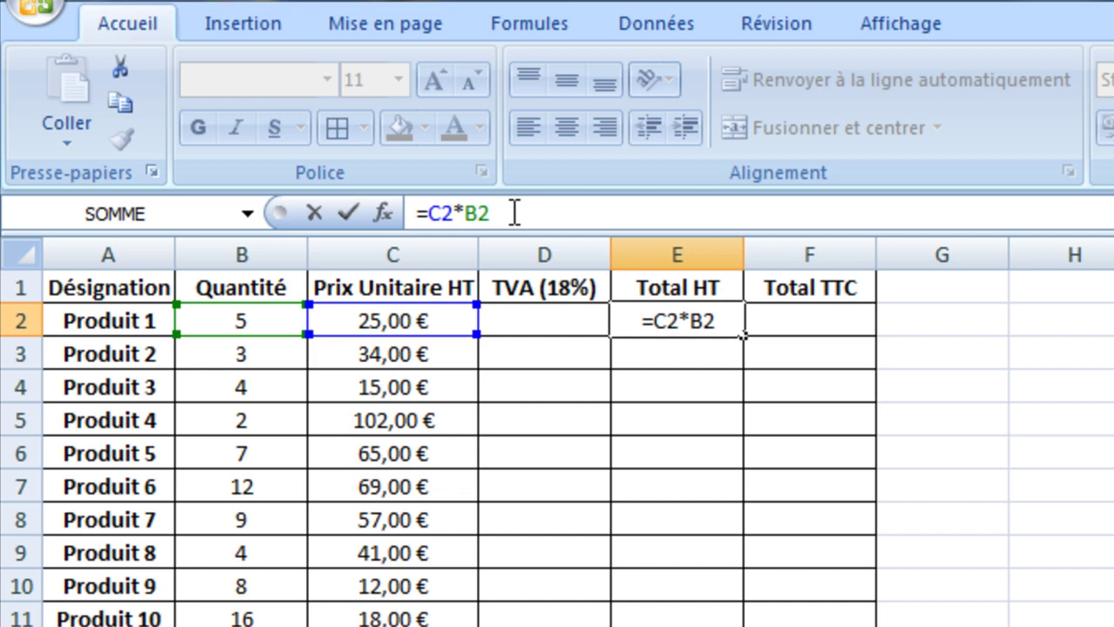
- Try B3 as the quantity reference in the E2 formula, restore B2 and validate =C2*B2
{"action": "key", "text": "BackSpace"}
{"action": "type", "text": "3"}
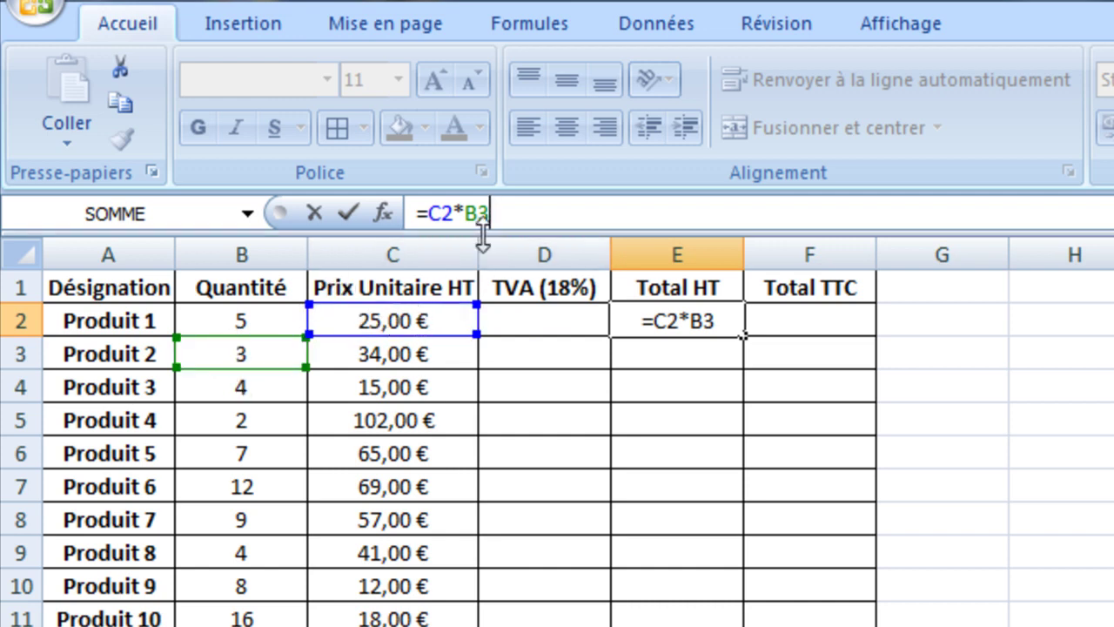
{"action": "key", "text": "BackSpace"}
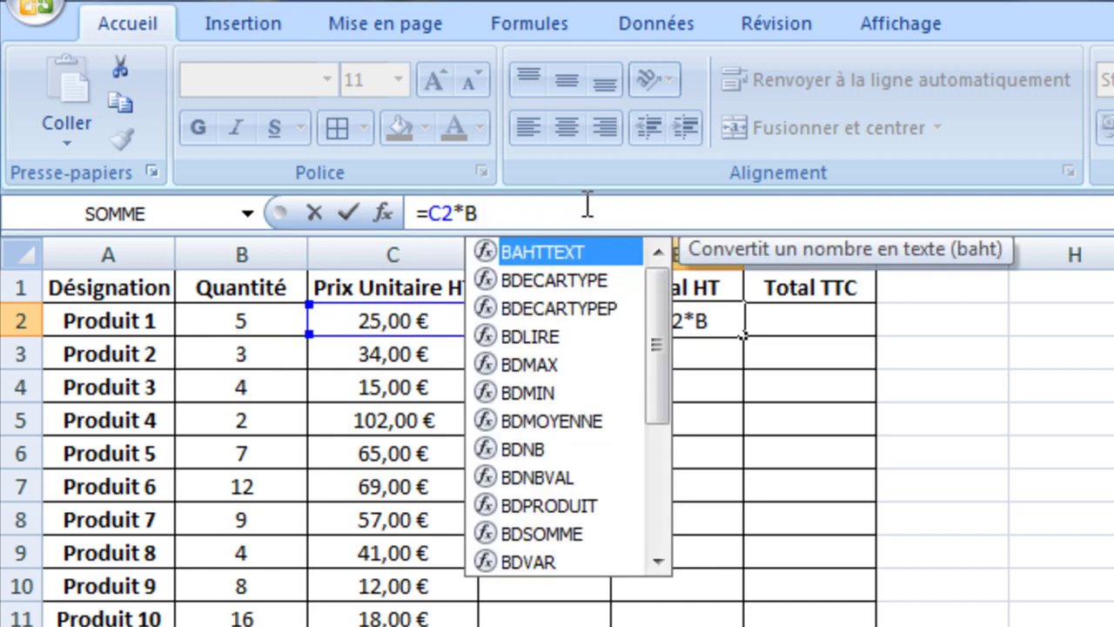
{"action": "type", "text": "2"}
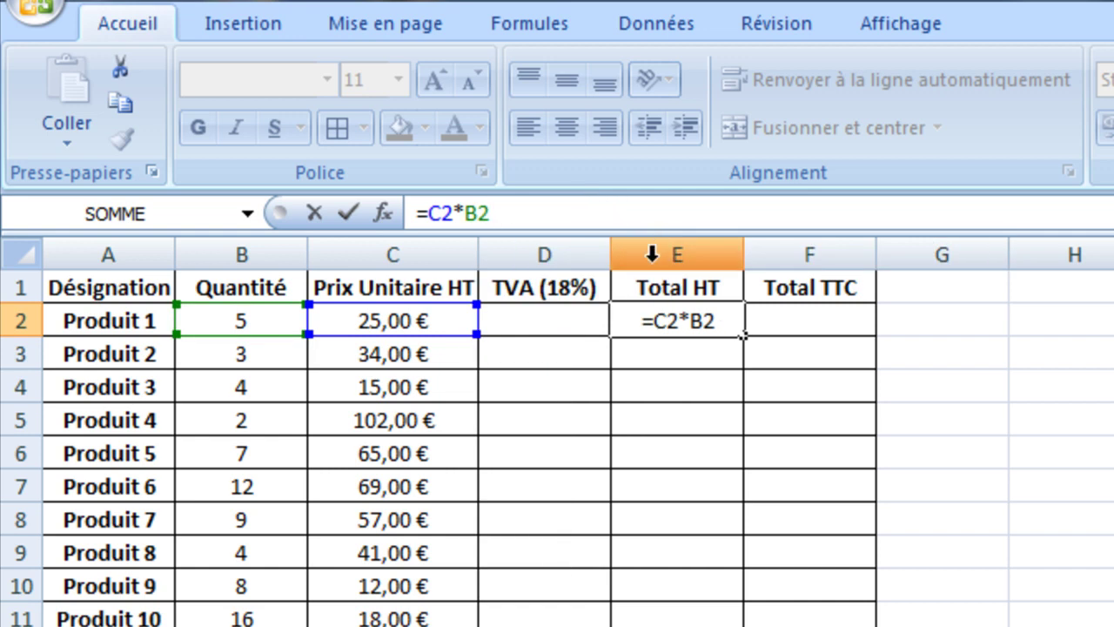
{"action": "key", "text": "Return"}
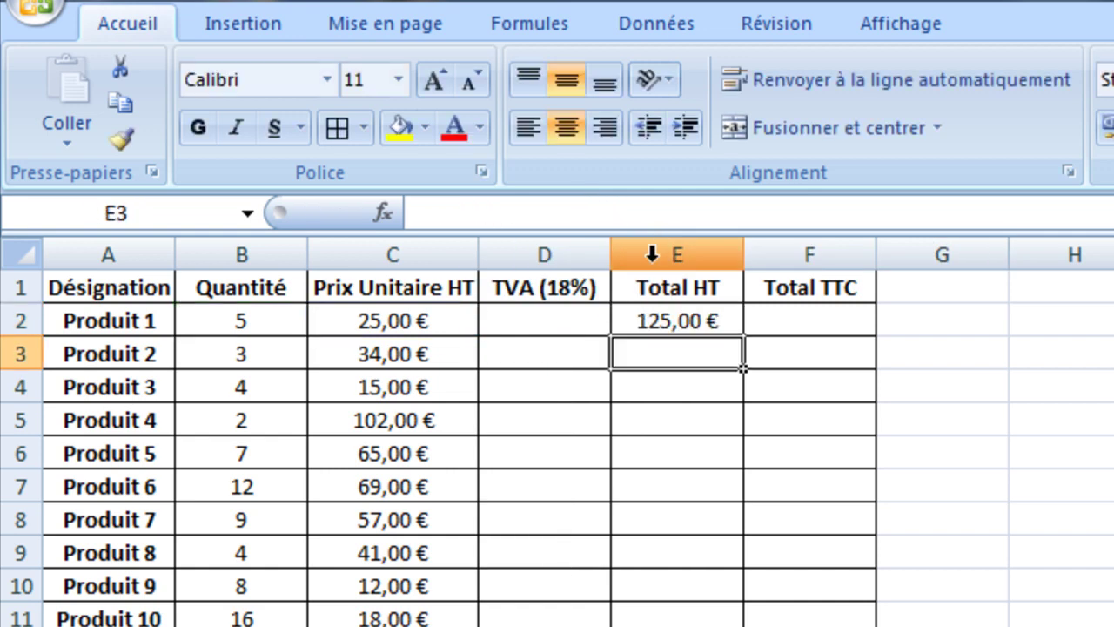
- Copy the Total HT formula from E2 into cells E3 to E21 and clear the pasted cells
{"action": "left_click", "coordinate": [687, 321]}
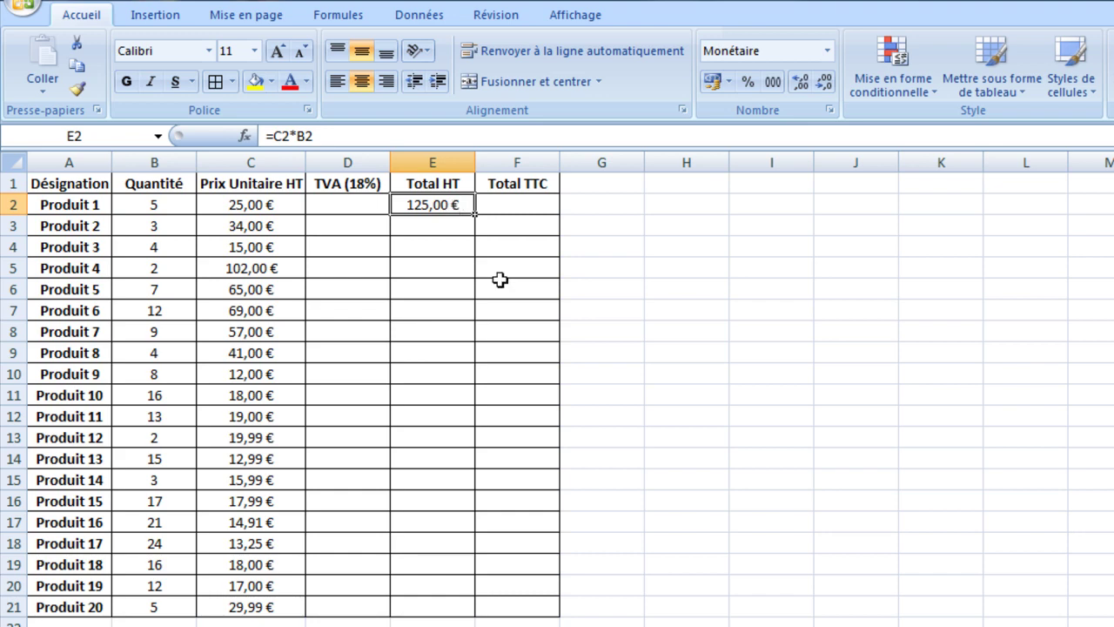
{"action": "right_click", "coordinate": [445, 209]}
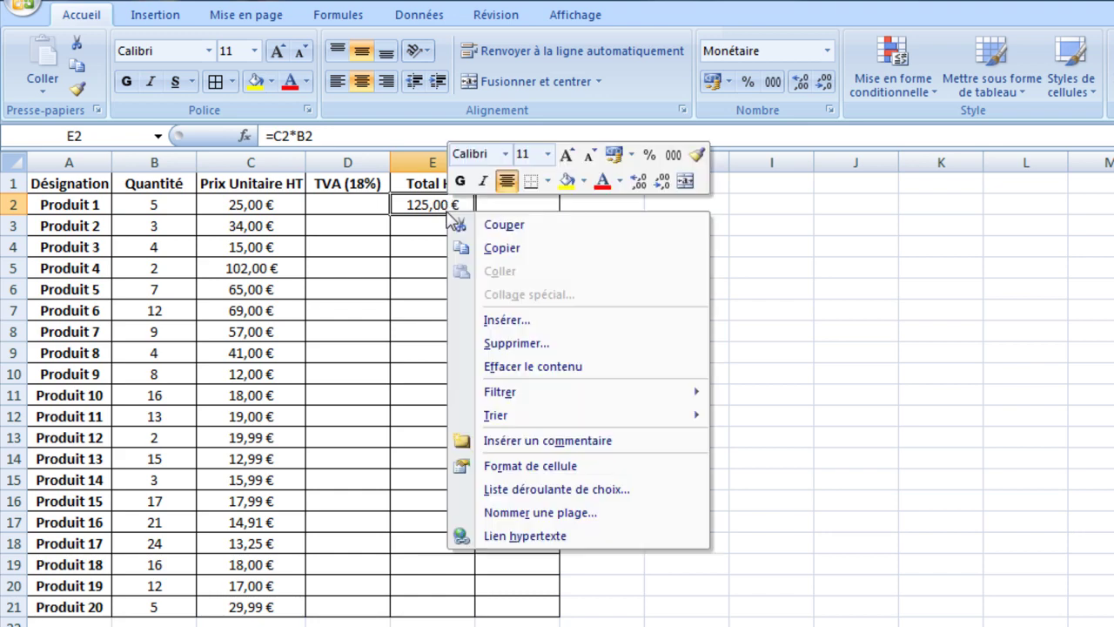
{"action": "left_click", "coordinate": [455, 249]}
{"action": "left_click_drag", "start_coordinate": [456, 226], "coordinate": [449, 608]}
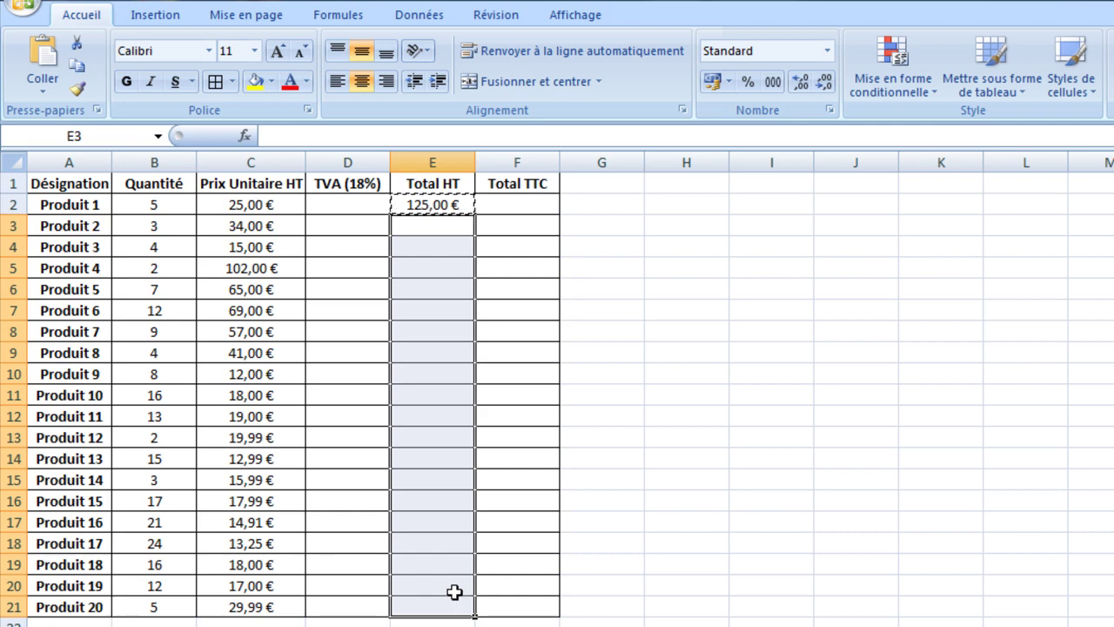
{"action": "right_click", "coordinate": [443, 231]}
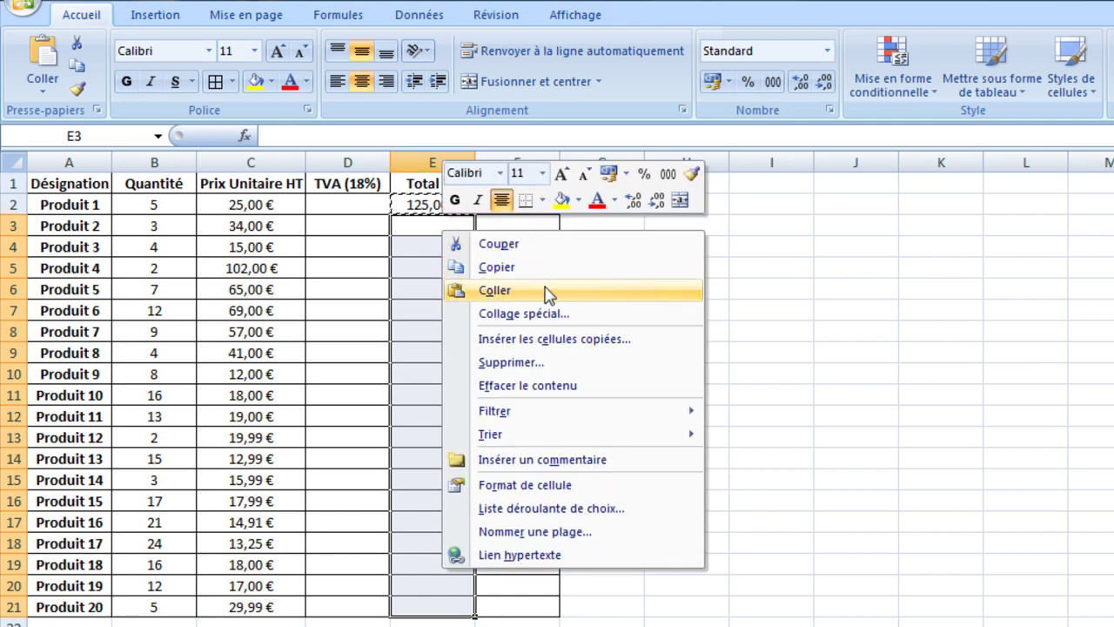
{"action": "left_click", "coordinate": [488, 290]}
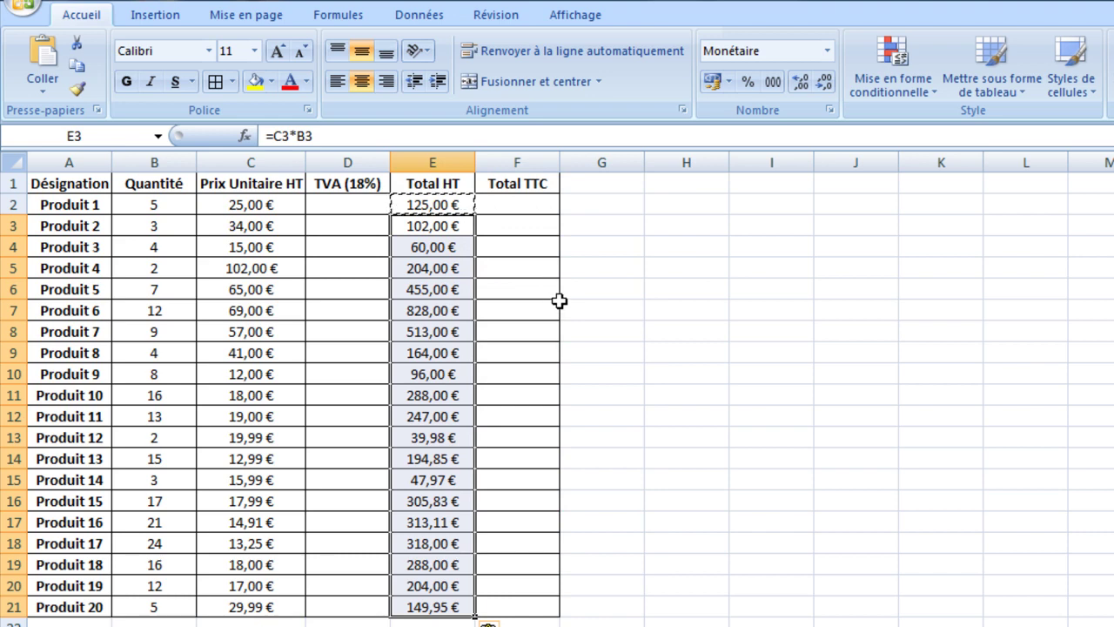
{"action": "key", "text": "Delete"}
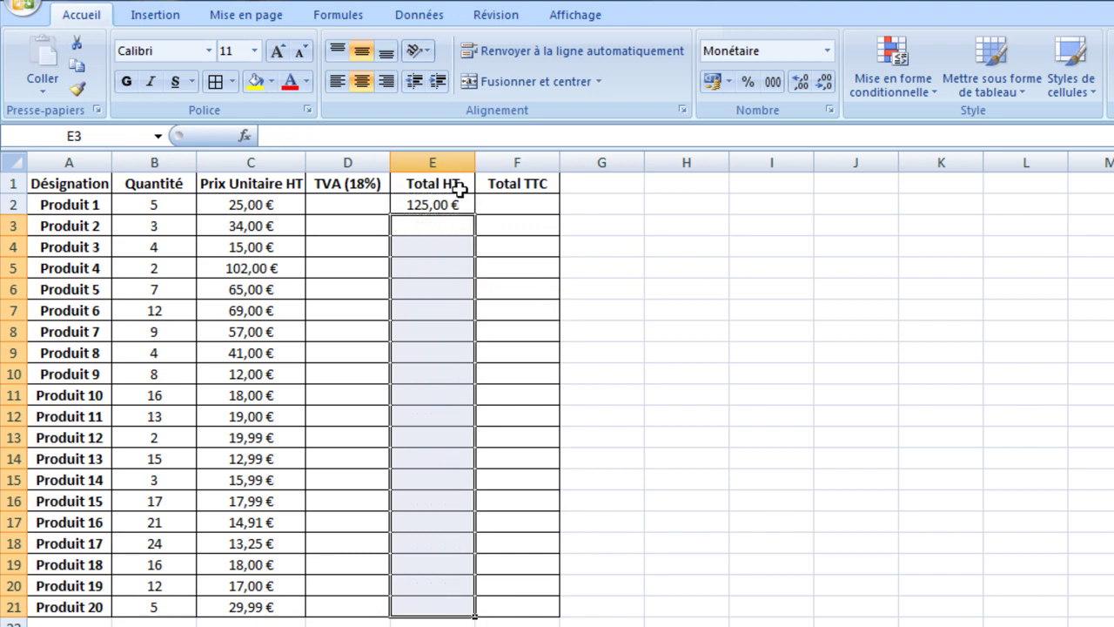
- Fill the Total HT formula from E2 down to E21 with the fill handle
{"action": "left_click", "coordinate": [452, 202]}
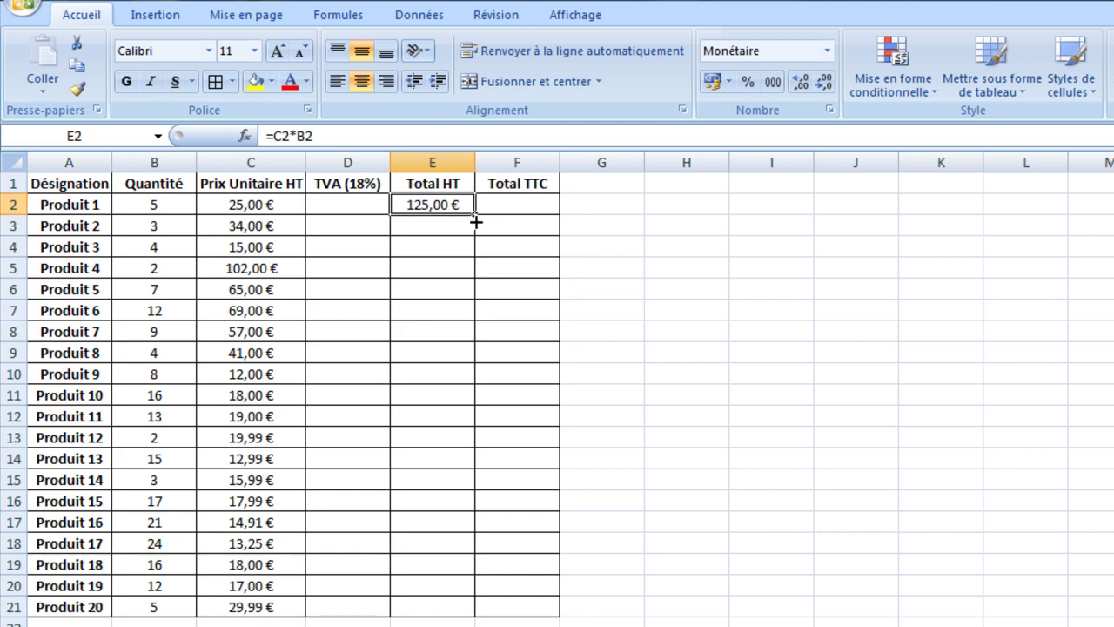
{"action": "left_click_drag", "start_coordinate": [476, 222], "coordinate": [456, 613]}
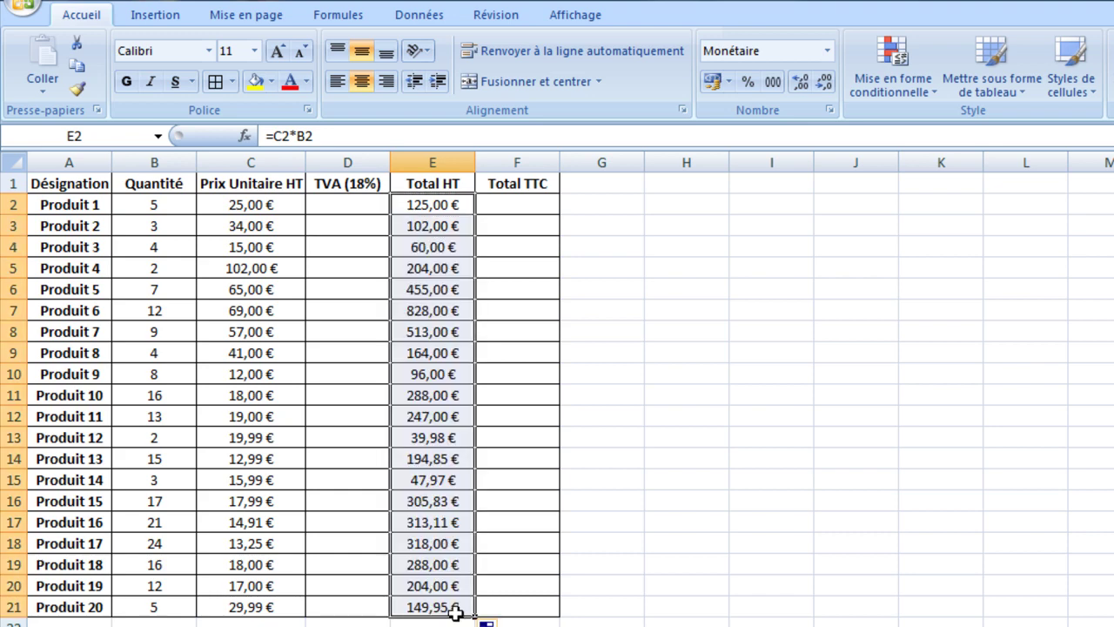
{"action": "key", "text": "ctrl+z"}
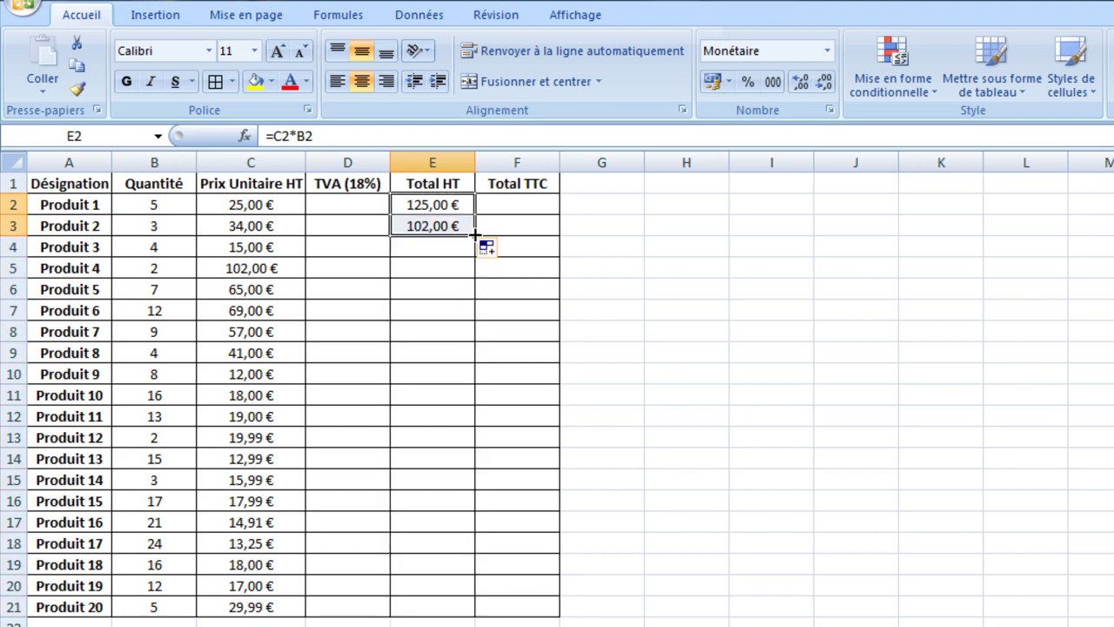
{"action": "left_click_drag", "start_coordinate": [475, 236], "coordinate": [478, 606]}
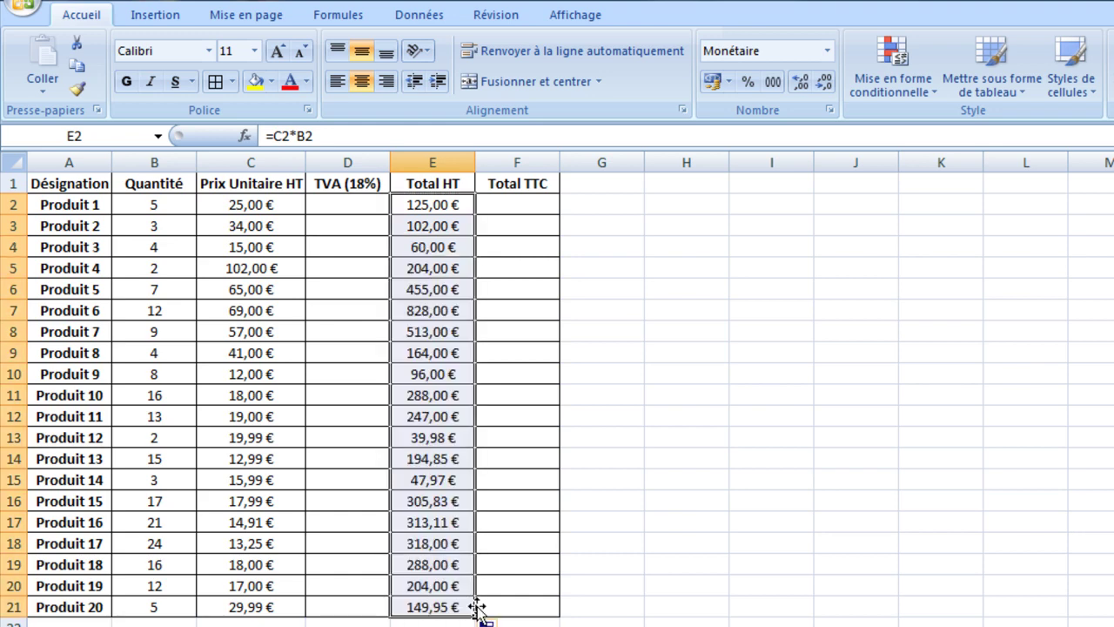
- Check the copied formulas in several Total HT cells between Produit 1 and Produit 20
{"action": "left_click", "coordinate": [421, 374]}
{"action": "left_click", "coordinate": [432, 311]}
{"action": "left_click", "coordinate": [439, 268]}
{"action": "left_click", "coordinate": [449, 206]}
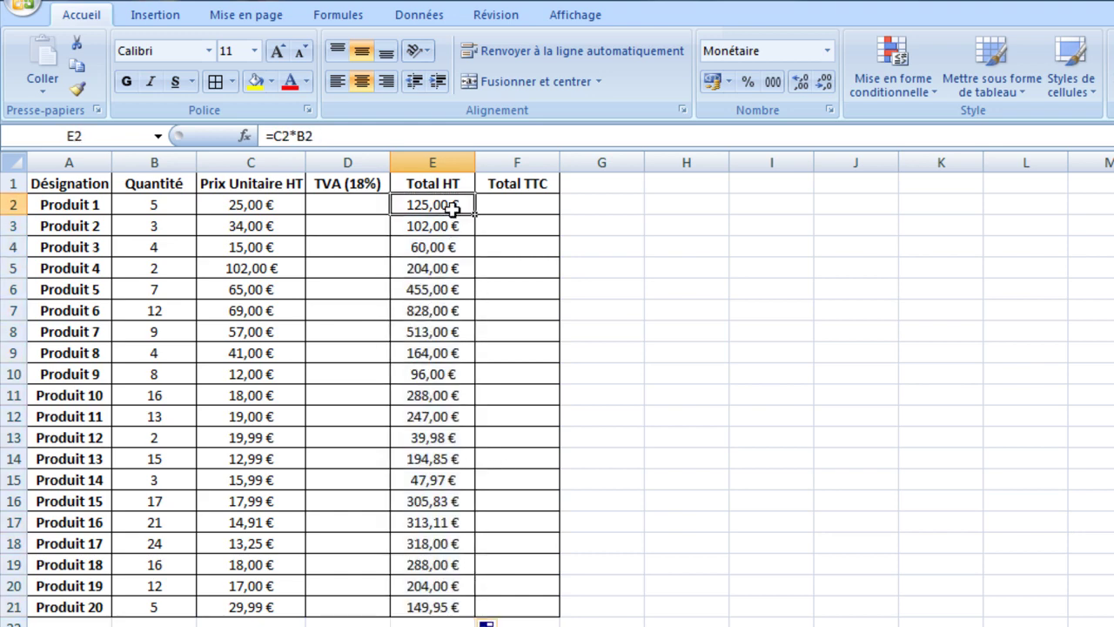
{"action": "left_click", "coordinate": [430, 290]}
{"action": "left_click", "coordinate": [448, 388]}
{"action": "left_click", "coordinate": [428, 452]}
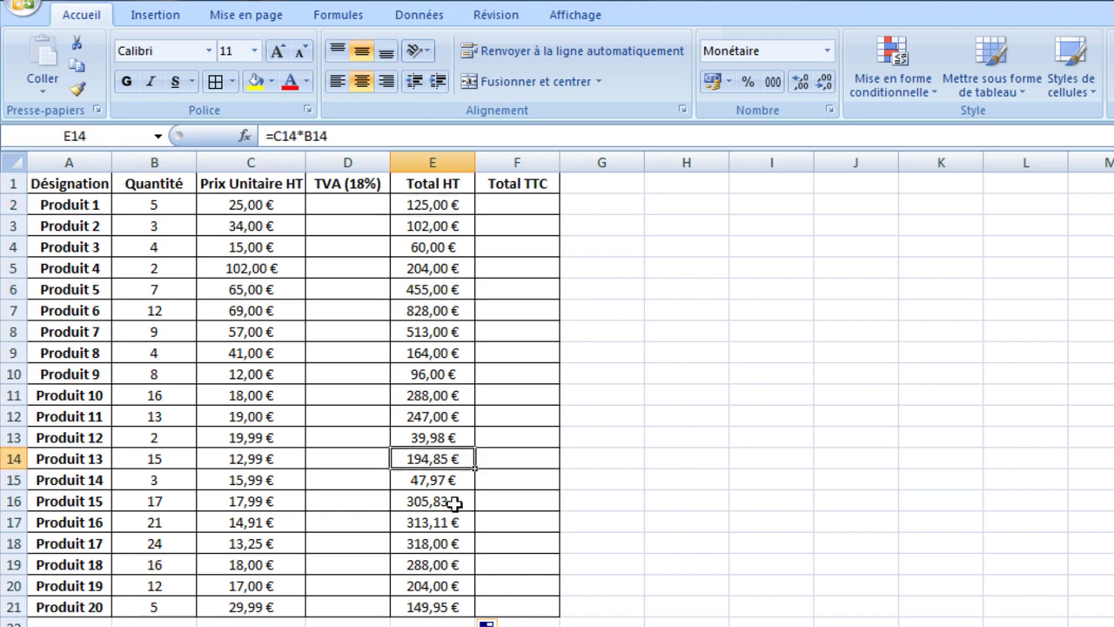
{"action": "left_click", "coordinate": [454, 505]}
{"action": "left_click", "coordinate": [444, 566]}
{"action": "left_click", "coordinate": [432, 587]}
{"action": "left_click", "coordinate": [430, 604]}
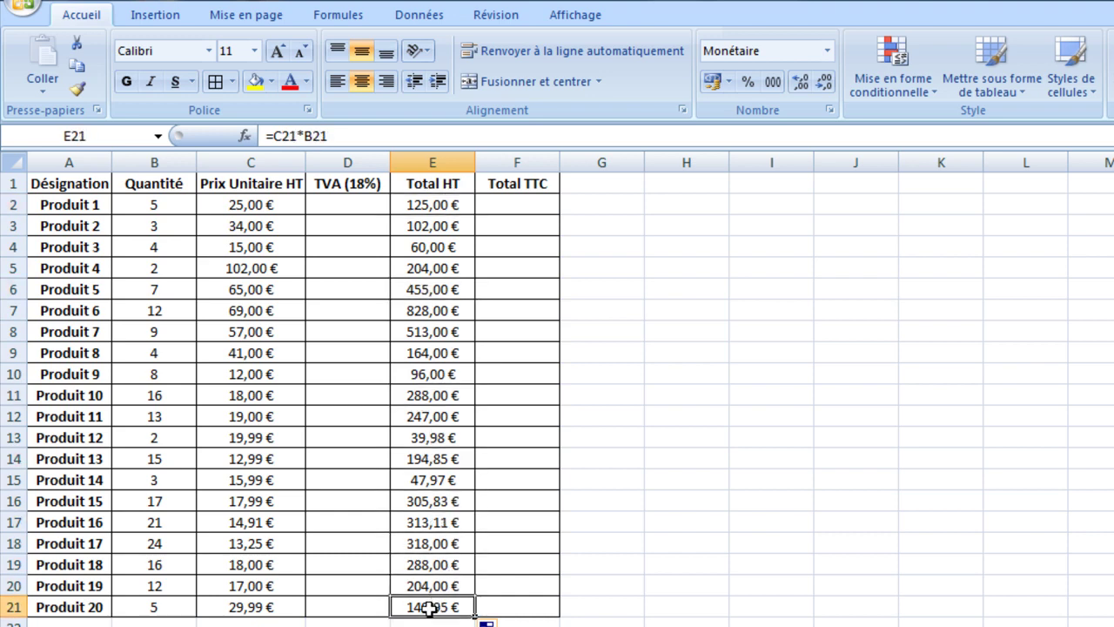
- Enter the formula =C2*1,18 in D2 under TVA (18%) and copy it down to D21
{"action": "left_click", "coordinate": [349, 205]}
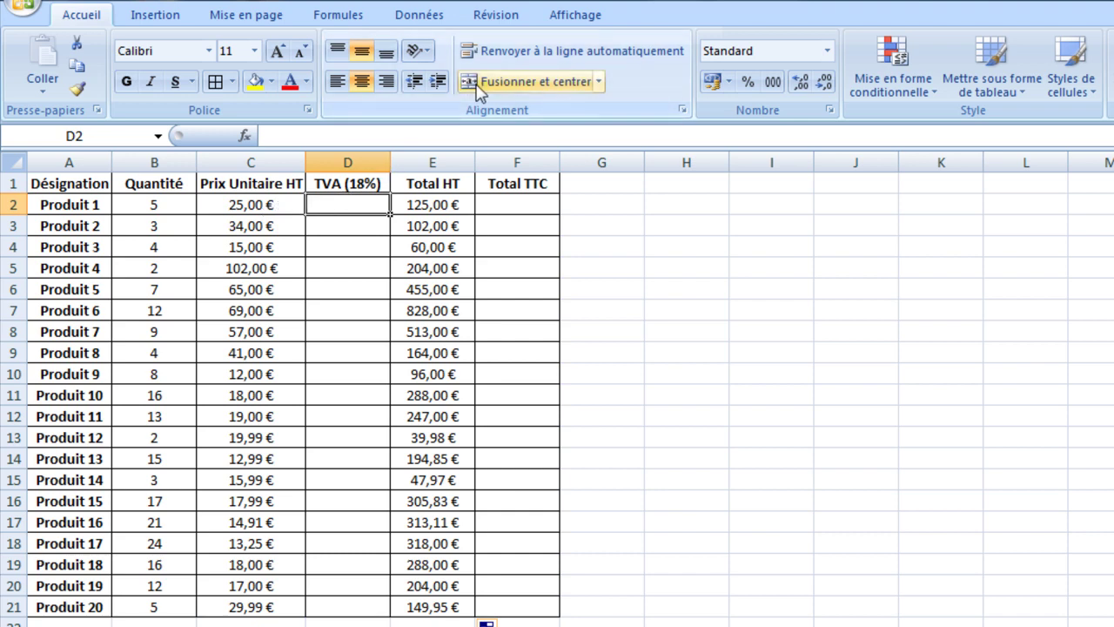
{"action": "type", "text": "="}
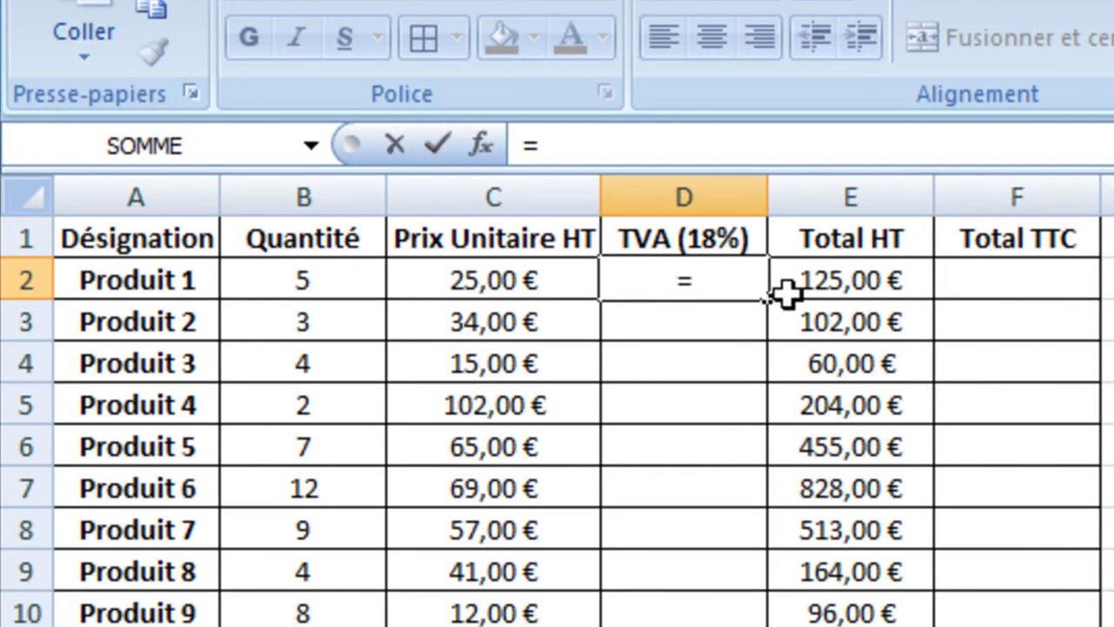
{"action": "left_click", "coordinate": [498, 279]}
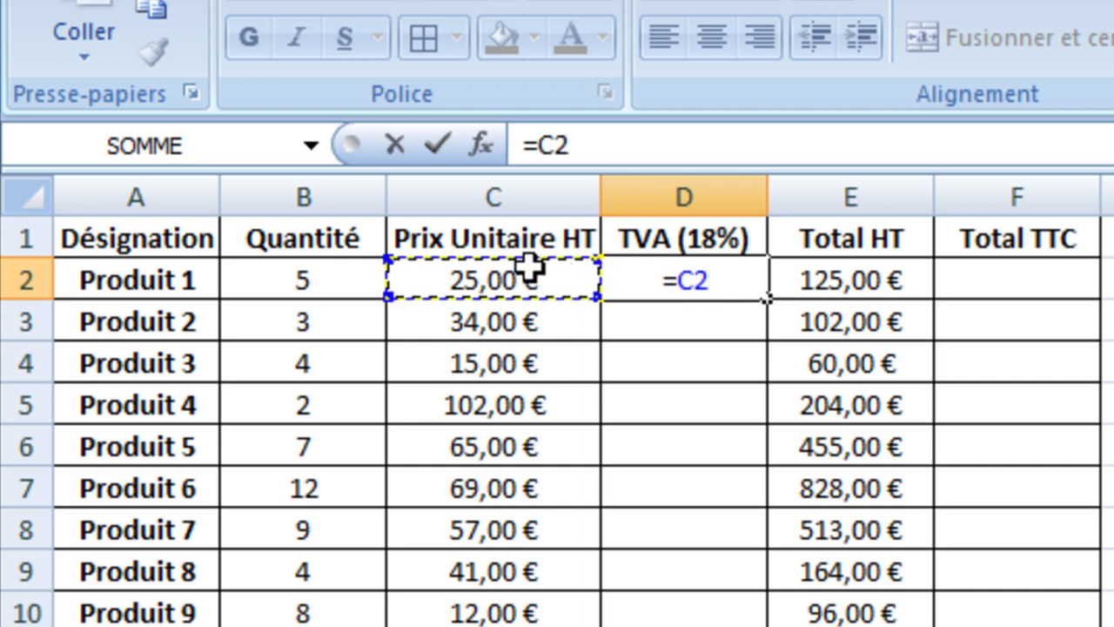
{"action": "type", "text": "*"}
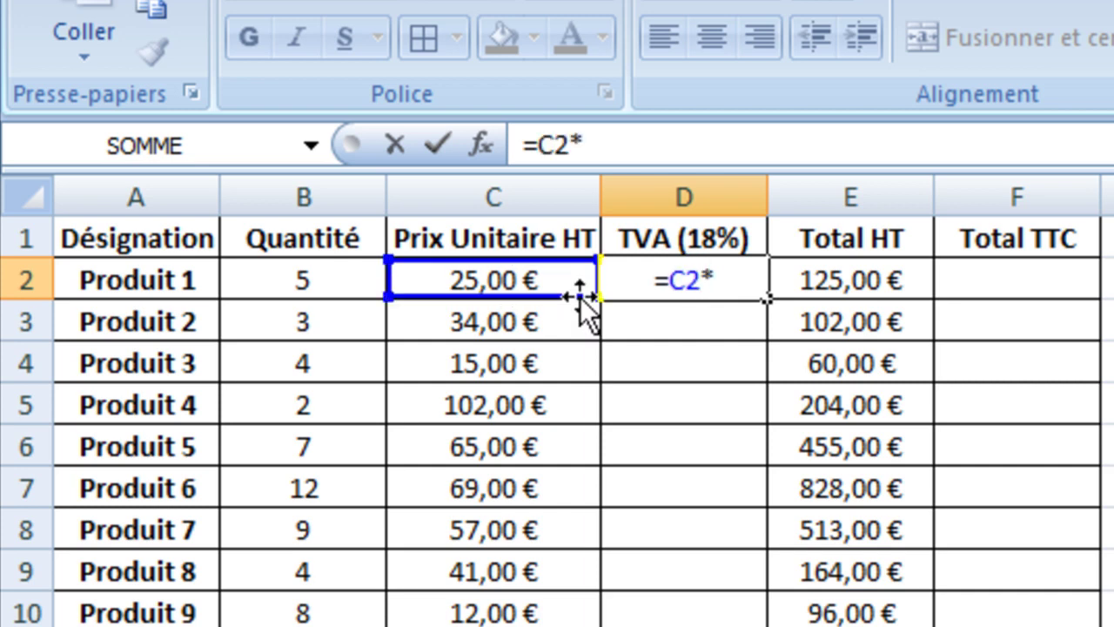
{"action": "type", "text": "1,"}
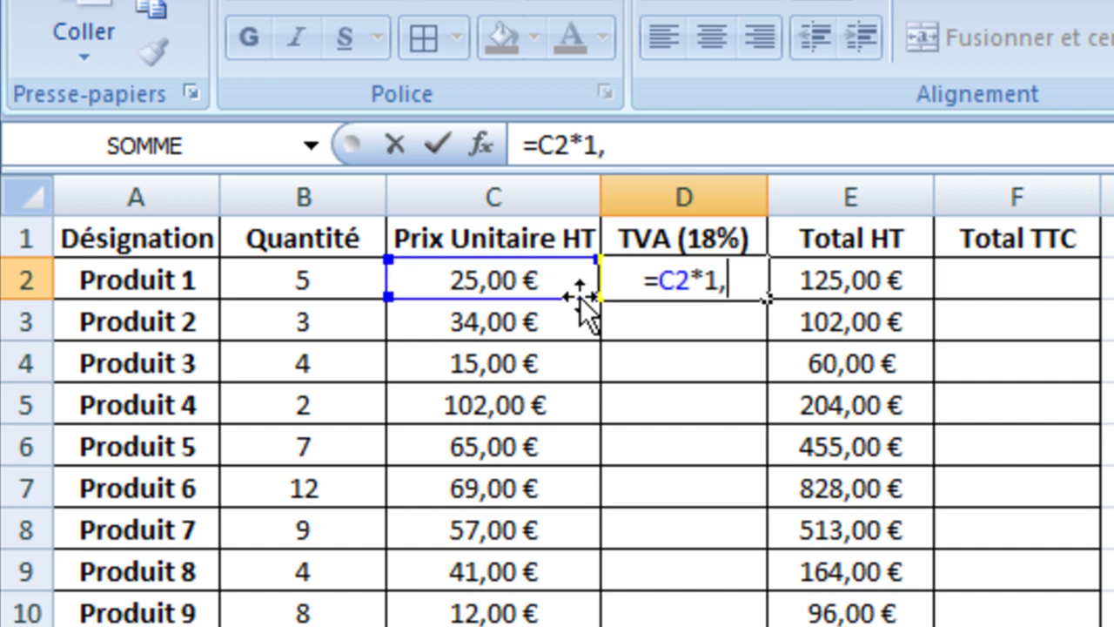
{"action": "type", "text": "18"}
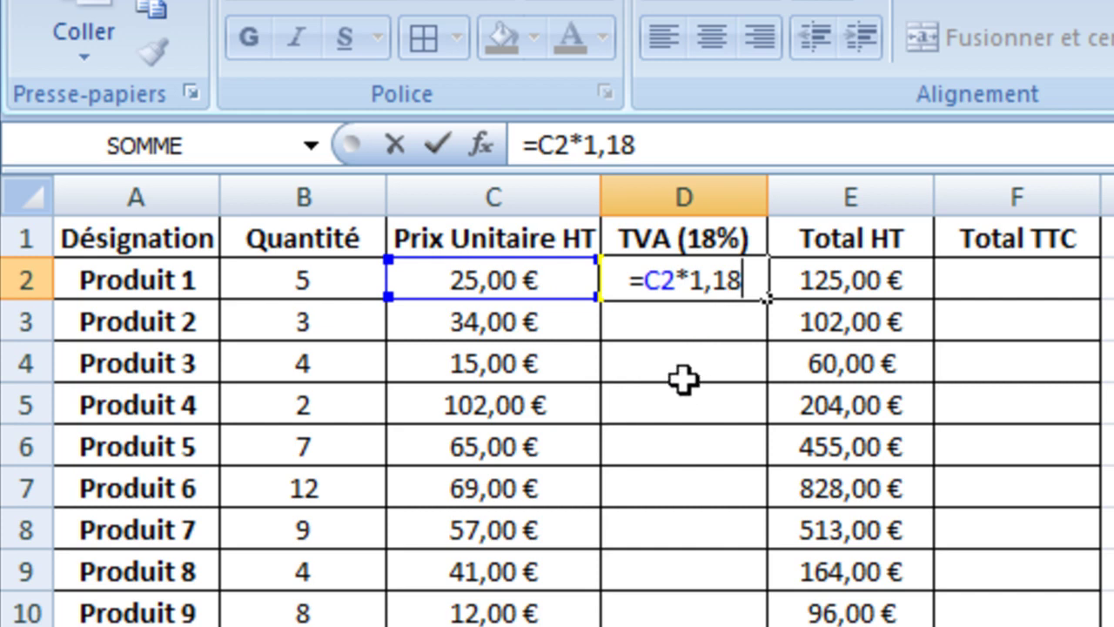
{"action": "key", "text": "Return"}
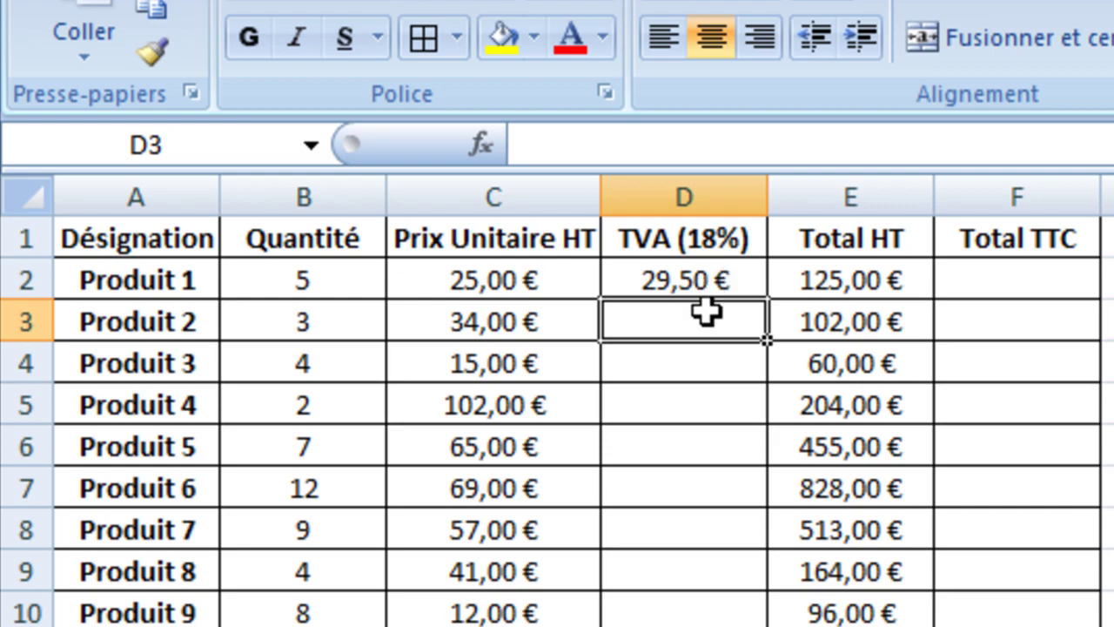
{"action": "left_click", "coordinate": [727, 279]}
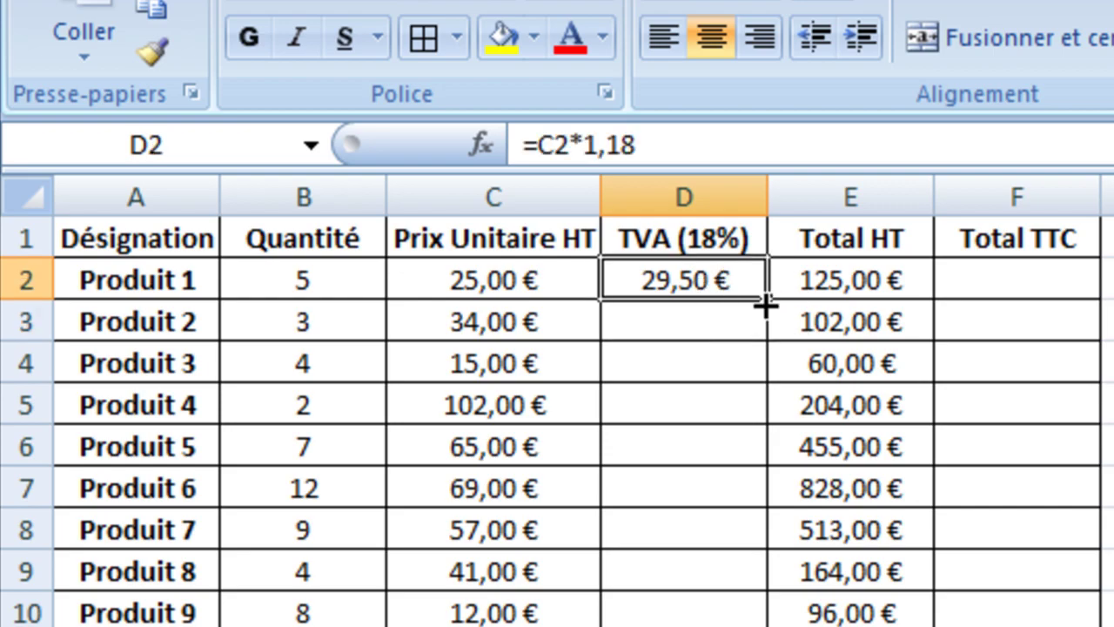
{"action": "double_click", "coordinate": [766, 298]}
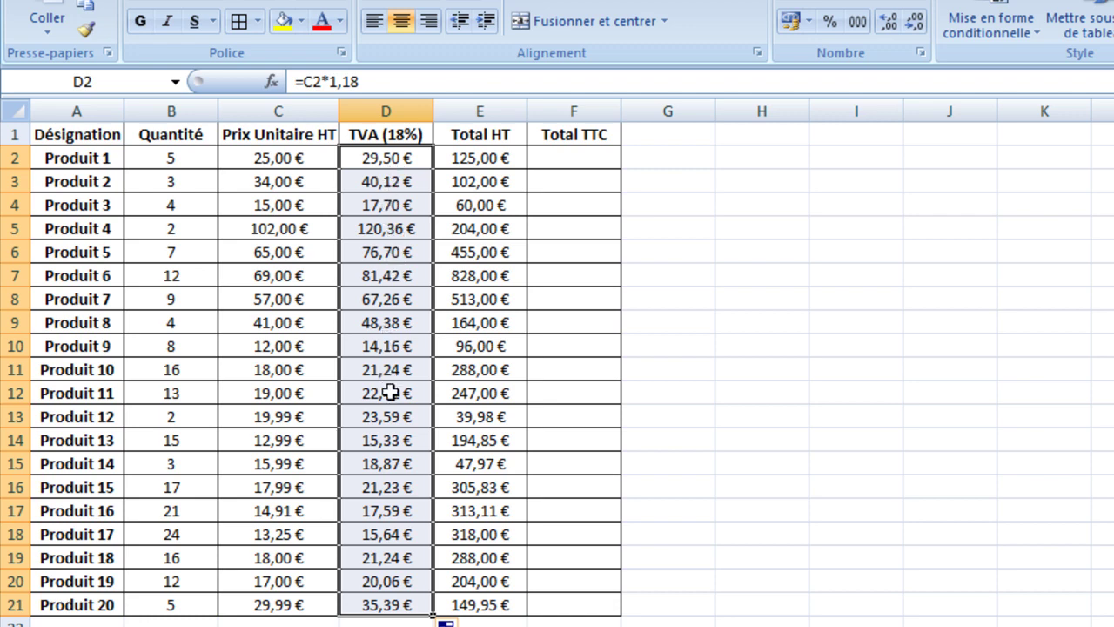
{"action": "left_click", "coordinate": [375, 157]}
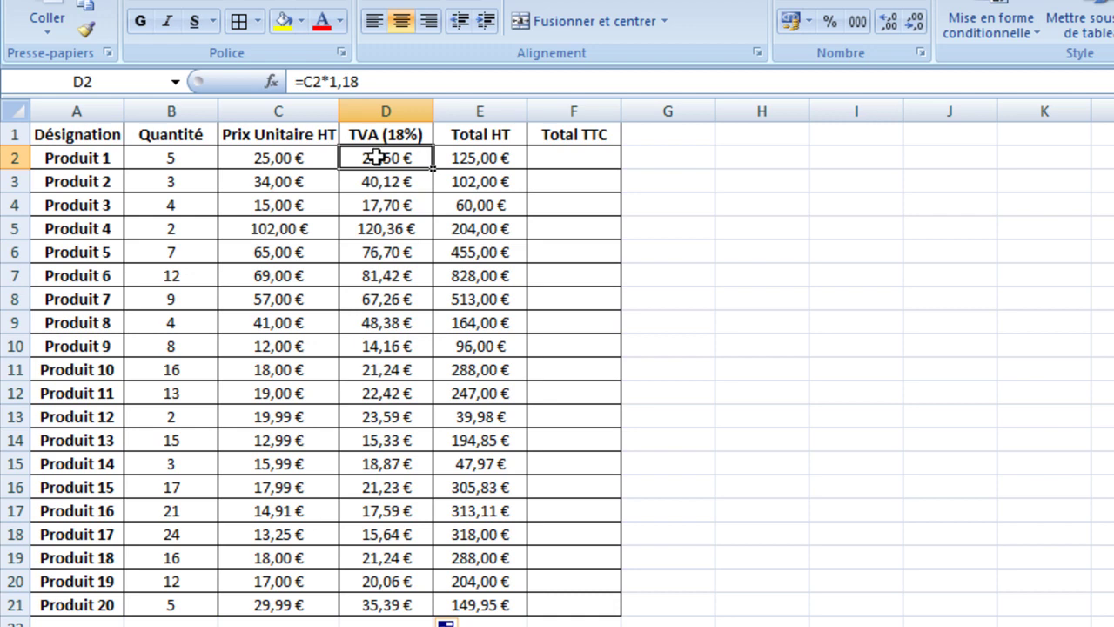
{"action": "left_click_drag", "start_coordinate": [359, 81], "coordinate": [329, 81]}
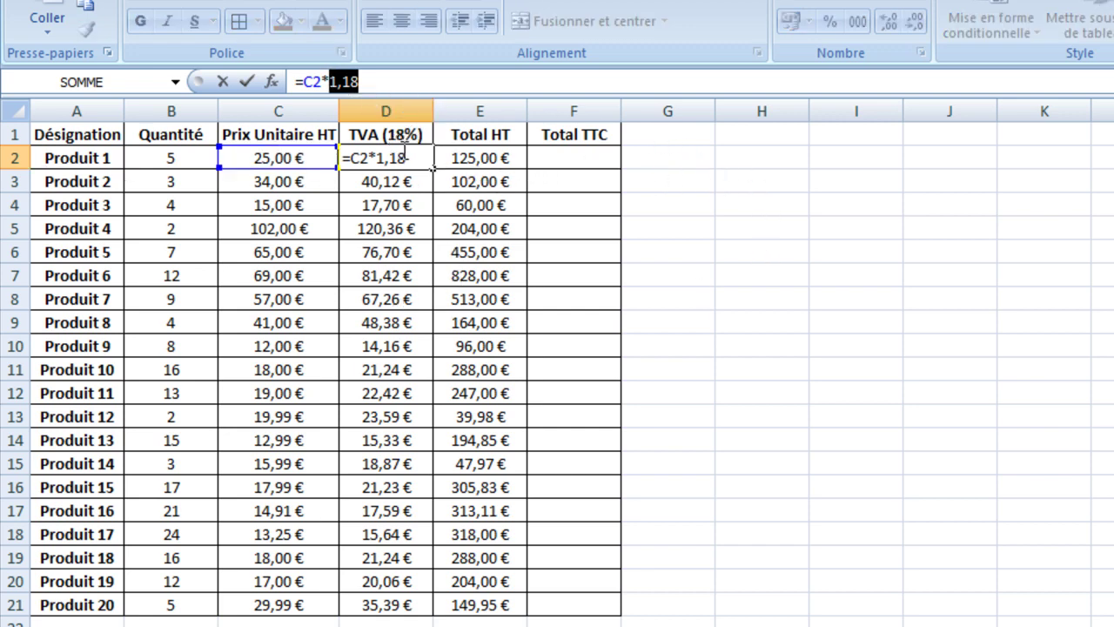
{"action": "left_click", "coordinate": [692, 139]}
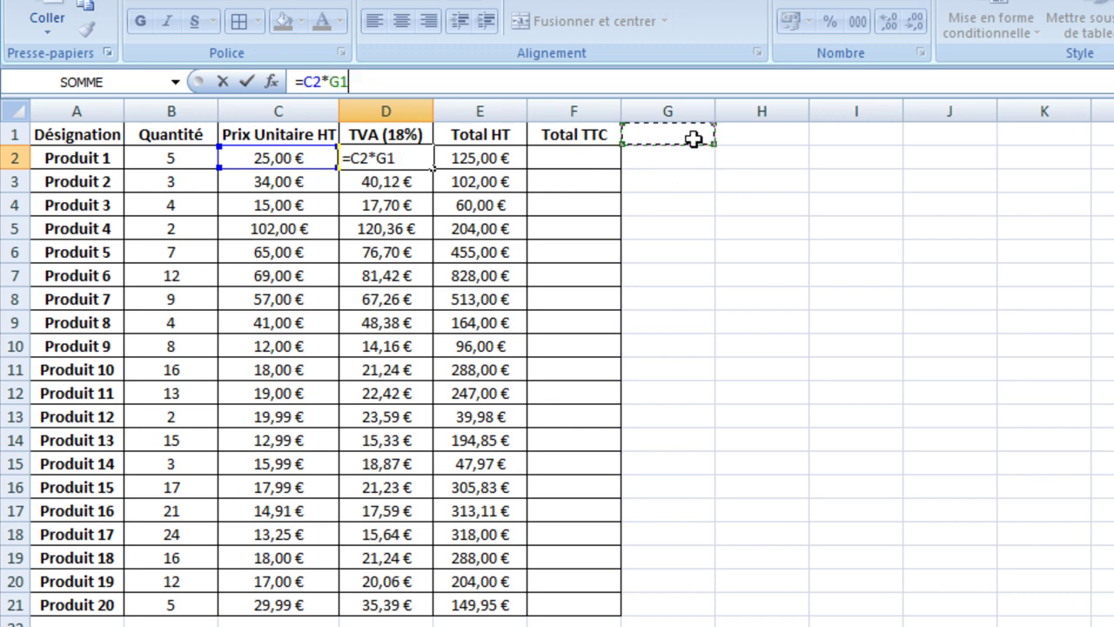
{"action": "key", "text": "Escape"}
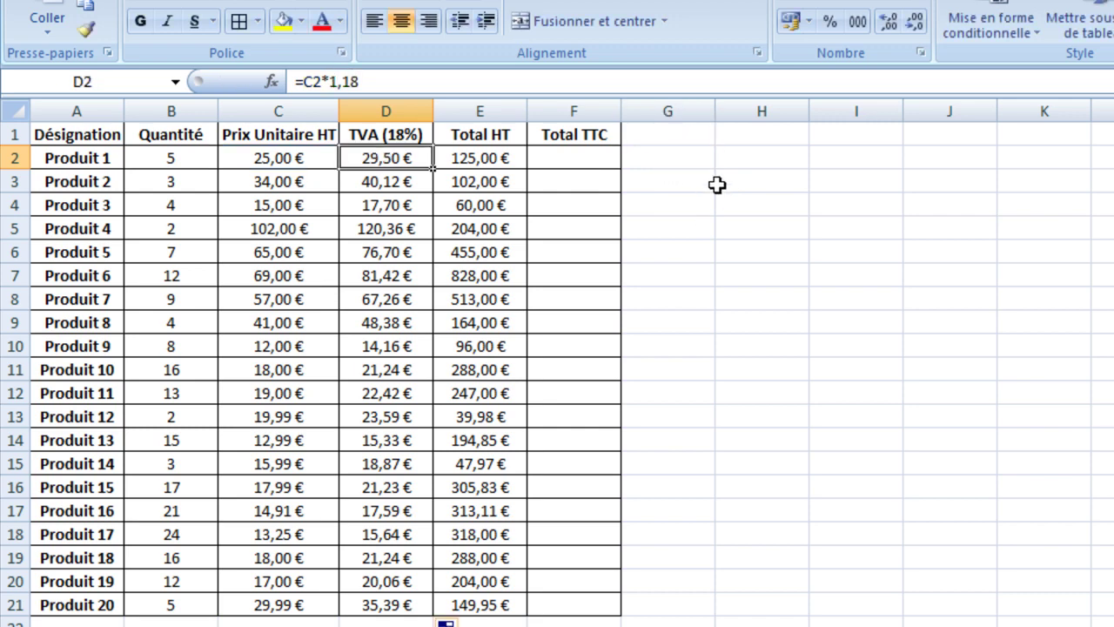
{"action": "left_click", "coordinate": [764, 132]}
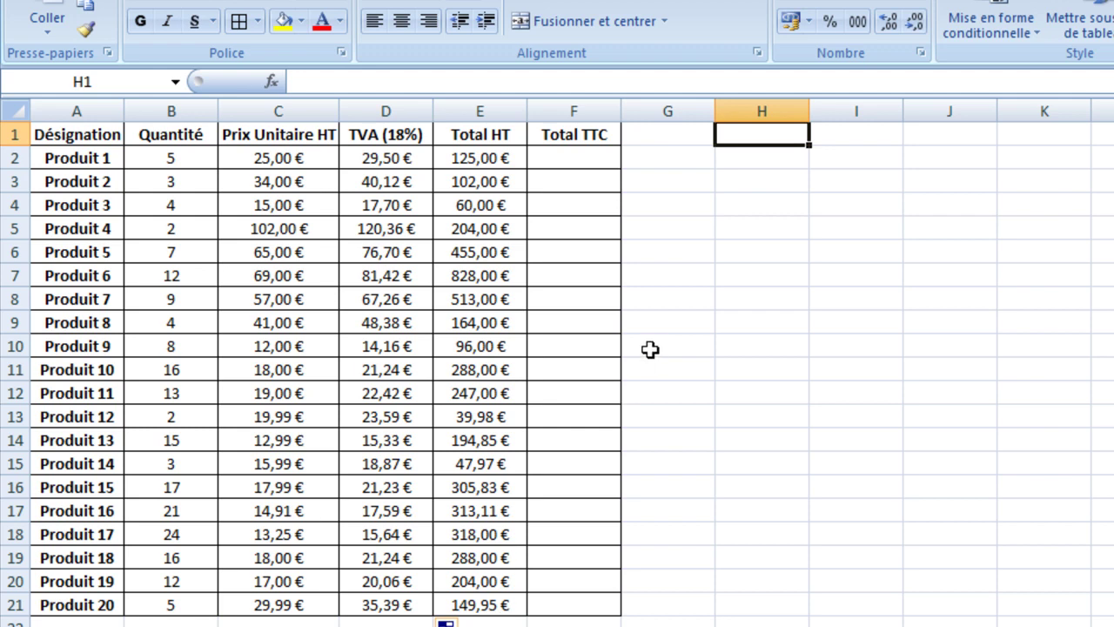
- Insert a row above the table headers and add the label Taux TVA in C1 with the rate 18% in D1
{"action": "right_click", "coordinate": [14, 134]}
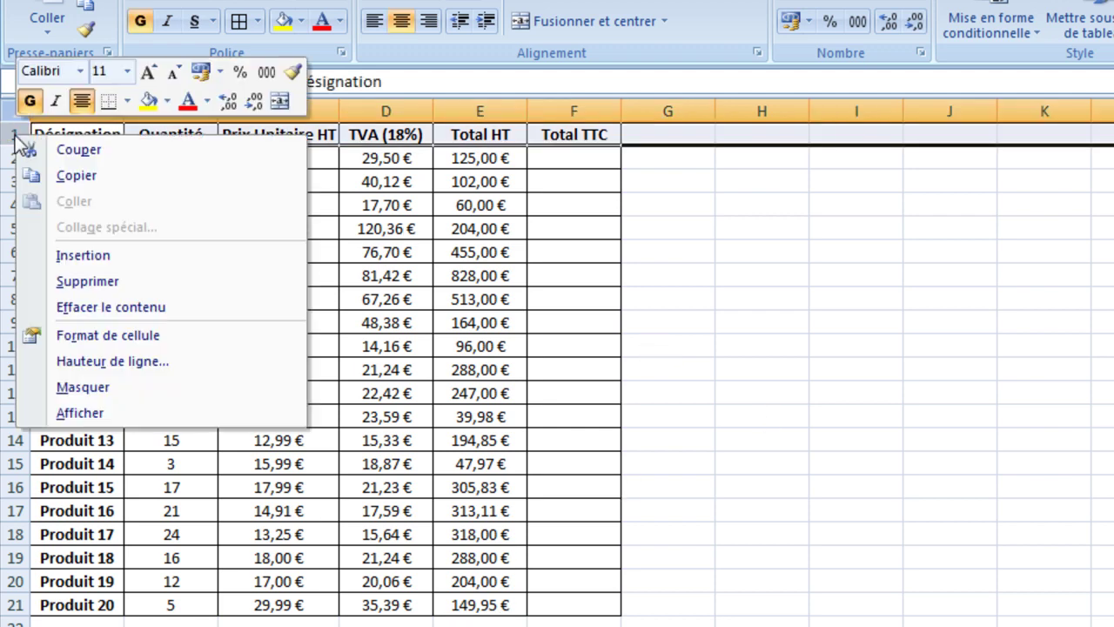
{"action": "left_click", "coordinate": [87, 255]}
{"action": "left_click", "coordinate": [304, 136]}
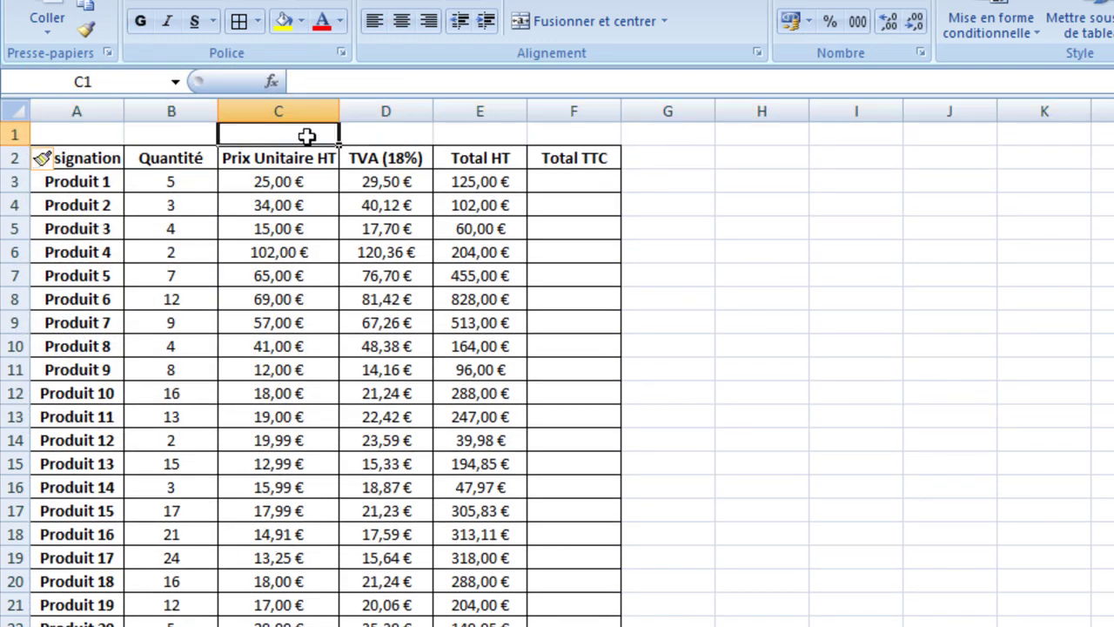
{"action": "type", "text": "T"}
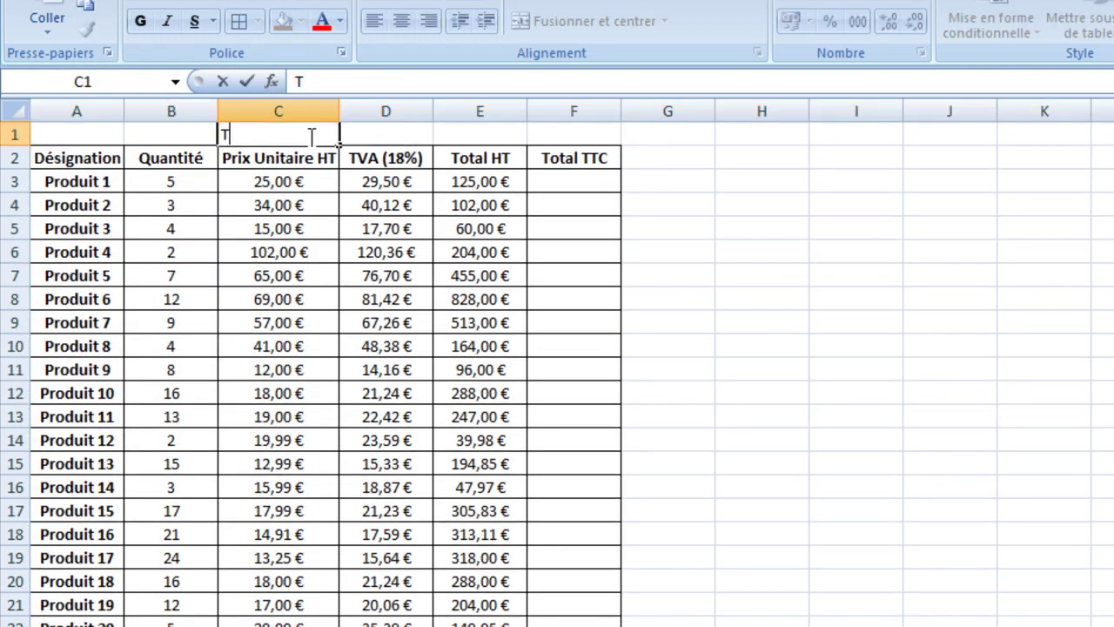
{"action": "type", "text": "aux TVA"}
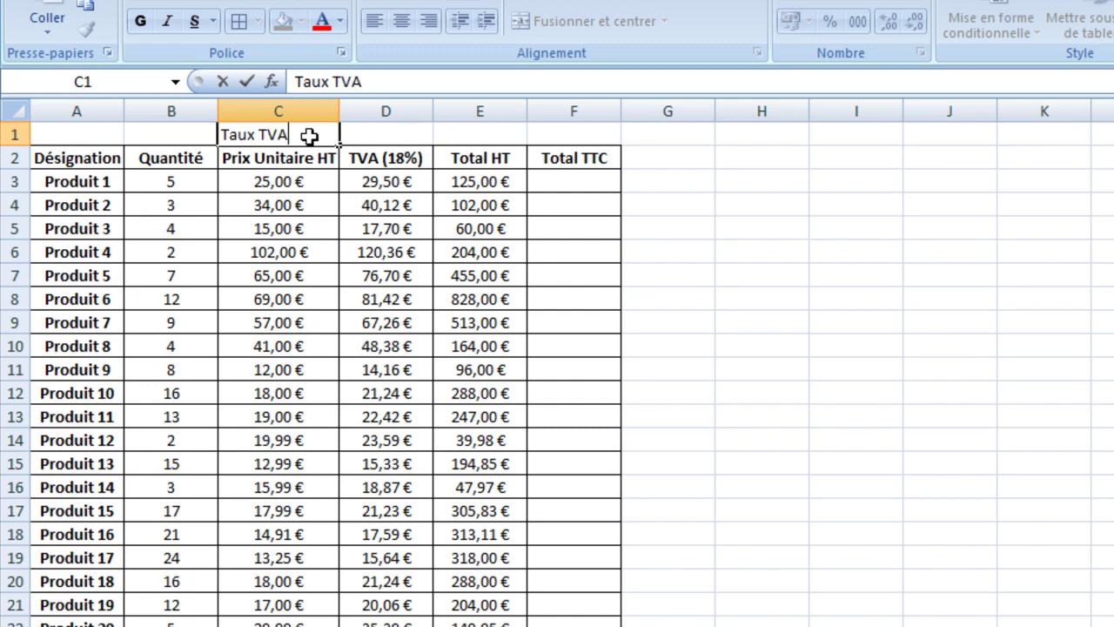
{"action": "key", "text": "Tab"}
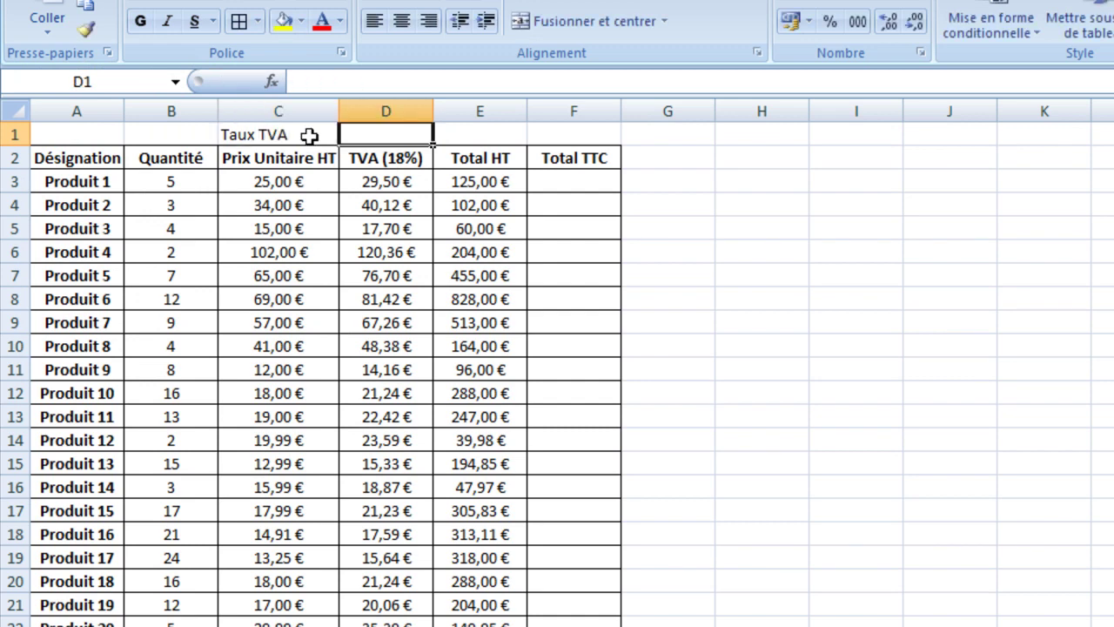
{"action": "type", "text": "18"}
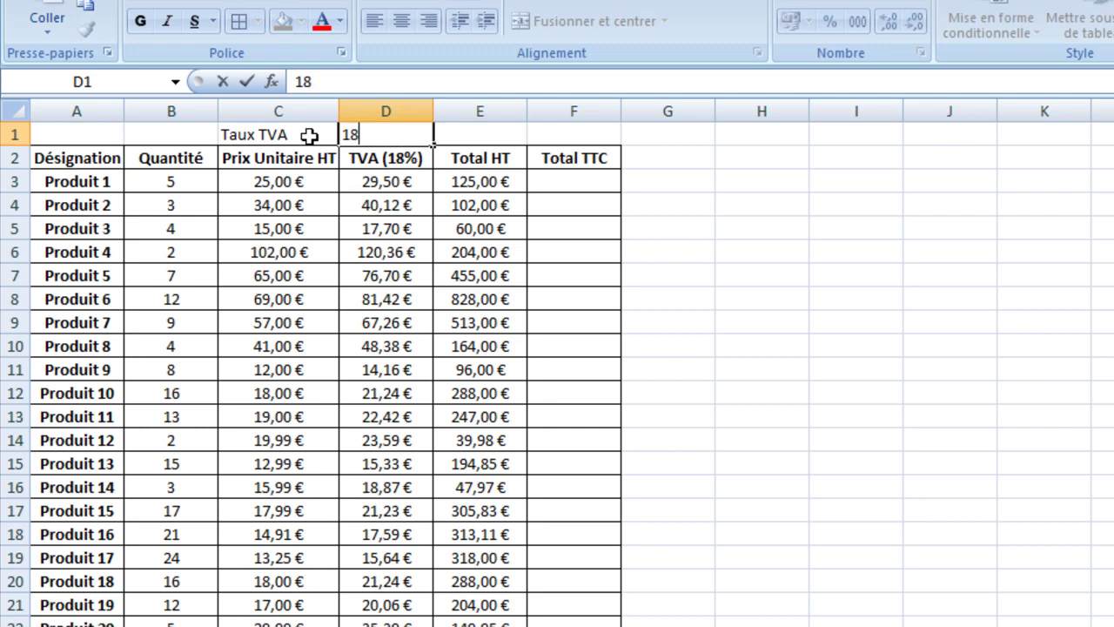
{"action": "type", "text": "%"}
{"action": "key", "text": "Return"}
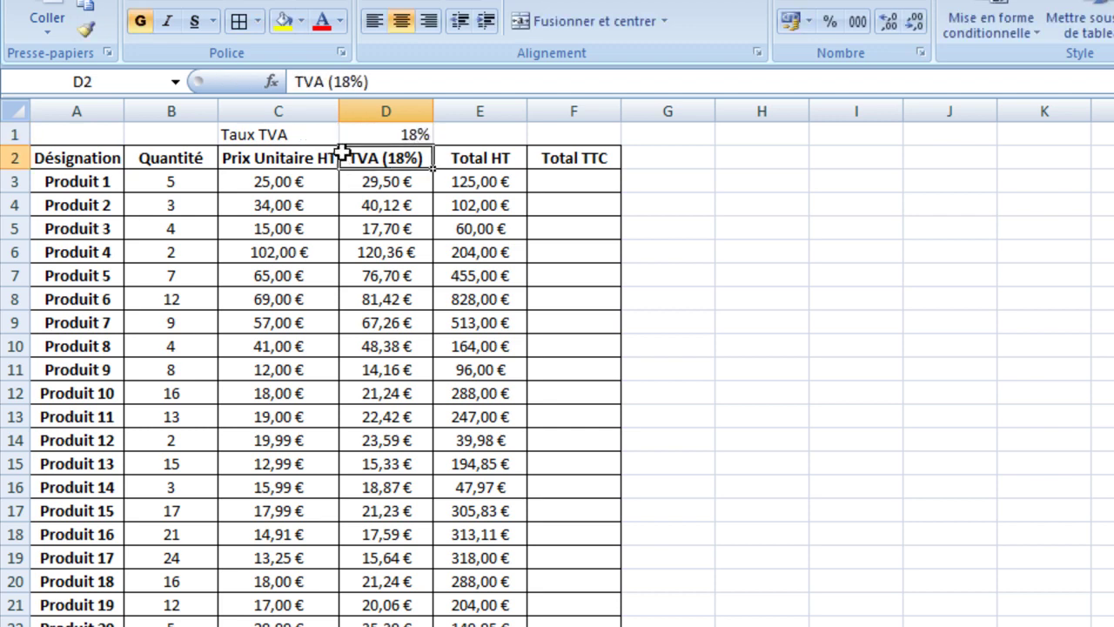
- Replace the fixed rate in the D3 formula with a reference to D1, giving =C3*D1
{"action": "left_click", "coordinate": [400, 181]}
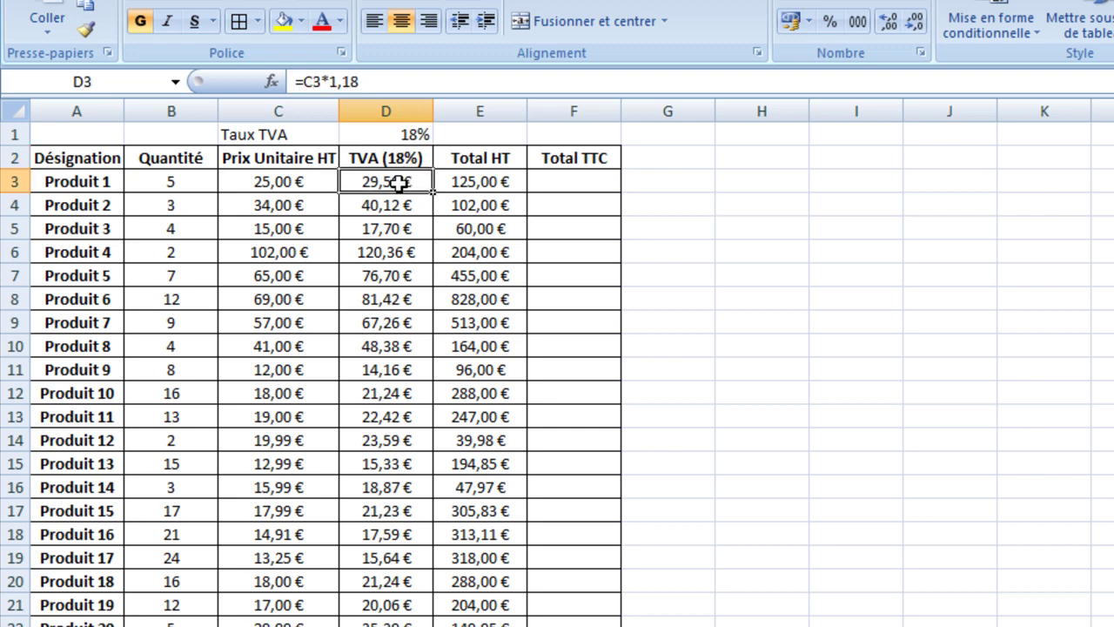
{"action": "left_click", "coordinate": [337, 81]}
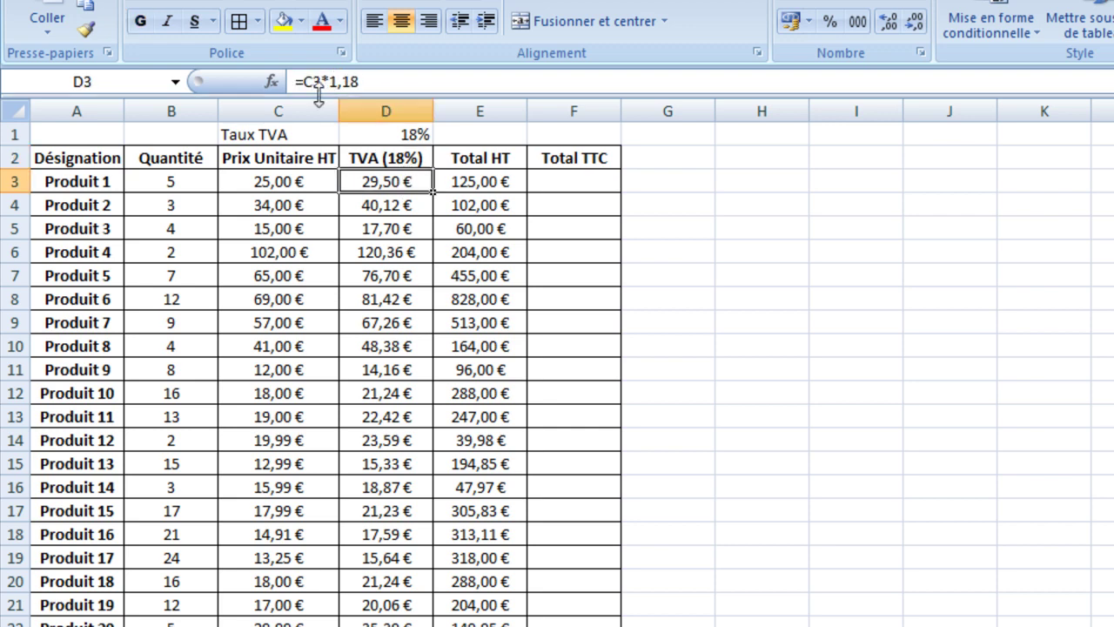
{"action": "left_click_drag", "start_coordinate": [330, 83], "coordinate": [401, 94]}
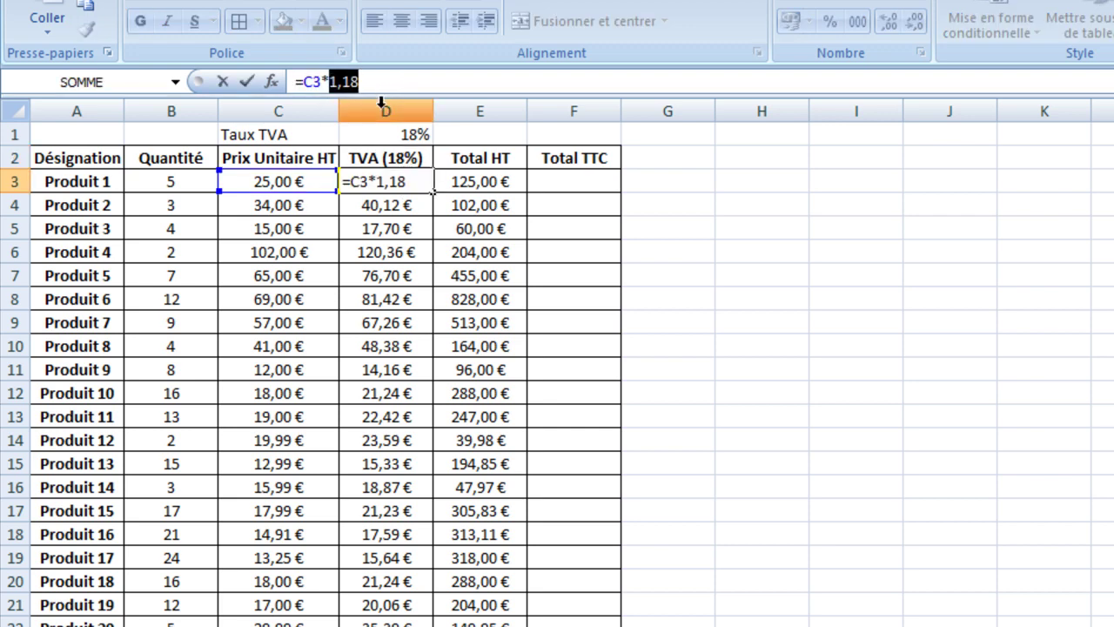
{"action": "key", "text": "BackSpace"}
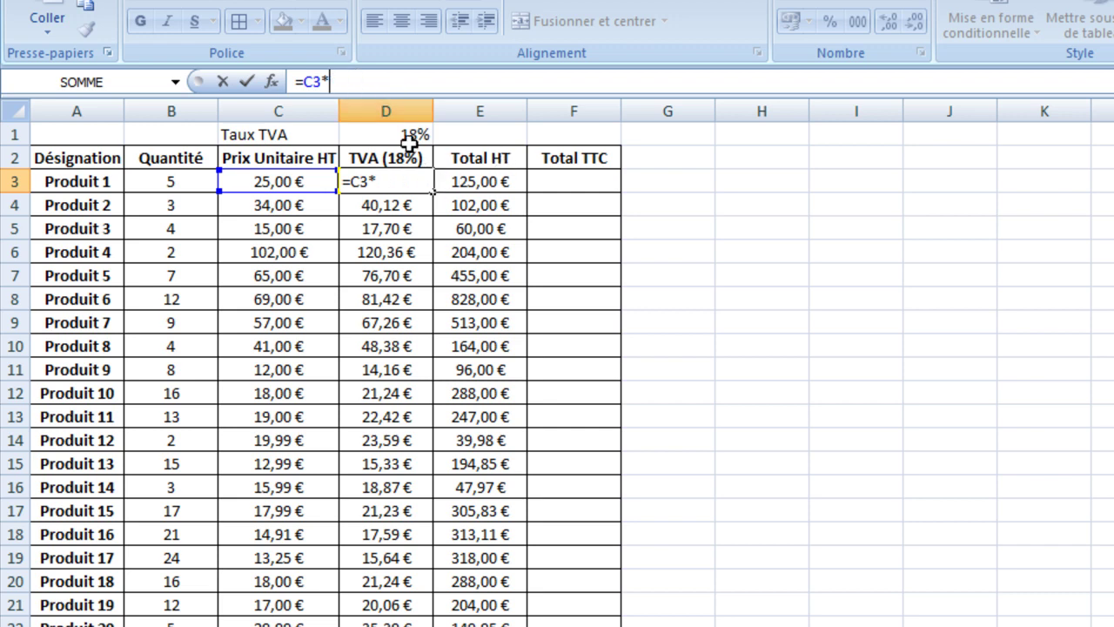
{"action": "left_click", "coordinate": [398, 132]}
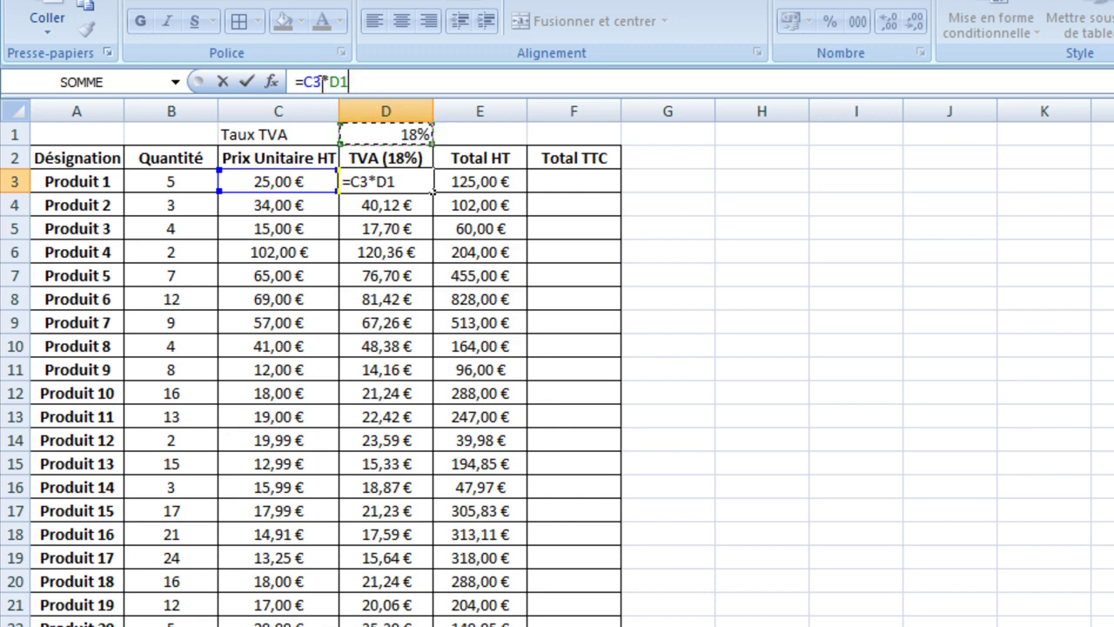
{"action": "key", "text": "Return"}
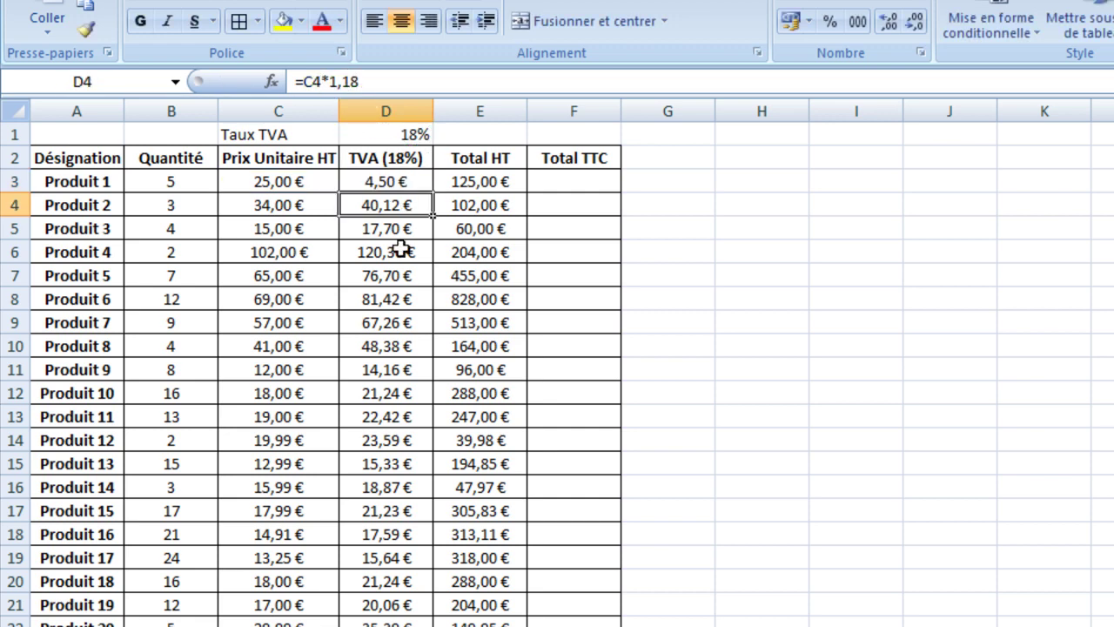
- Extend the D3 formula to add the unit price, giving =C3+(C3*D1)
{"action": "left_click", "coordinate": [395, 186]}
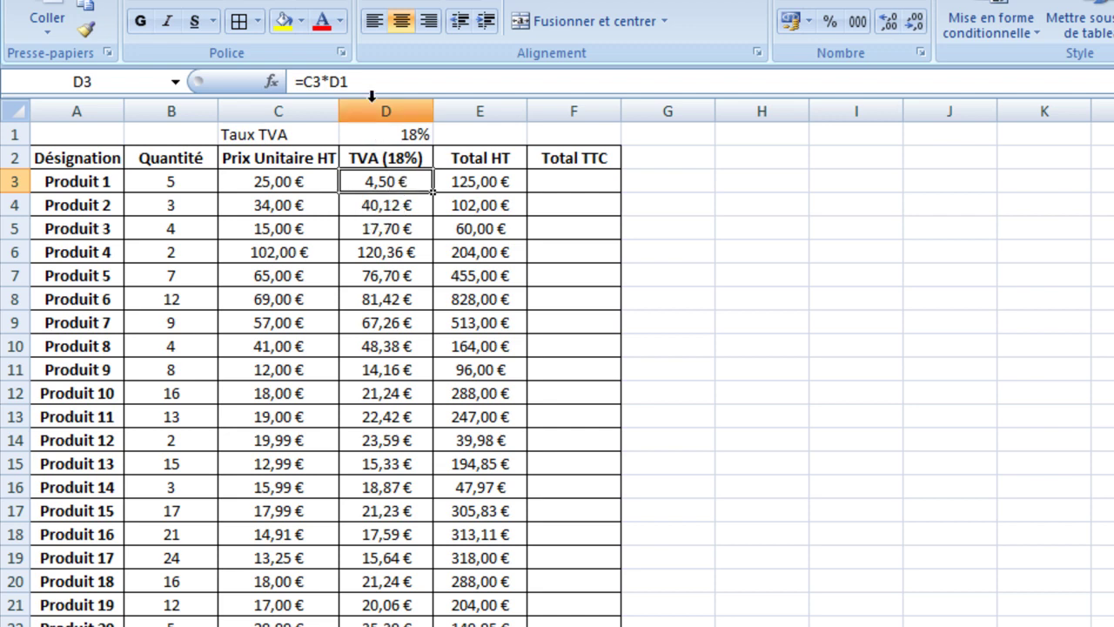
{"action": "left_click", "coordinate": [306, 81]}
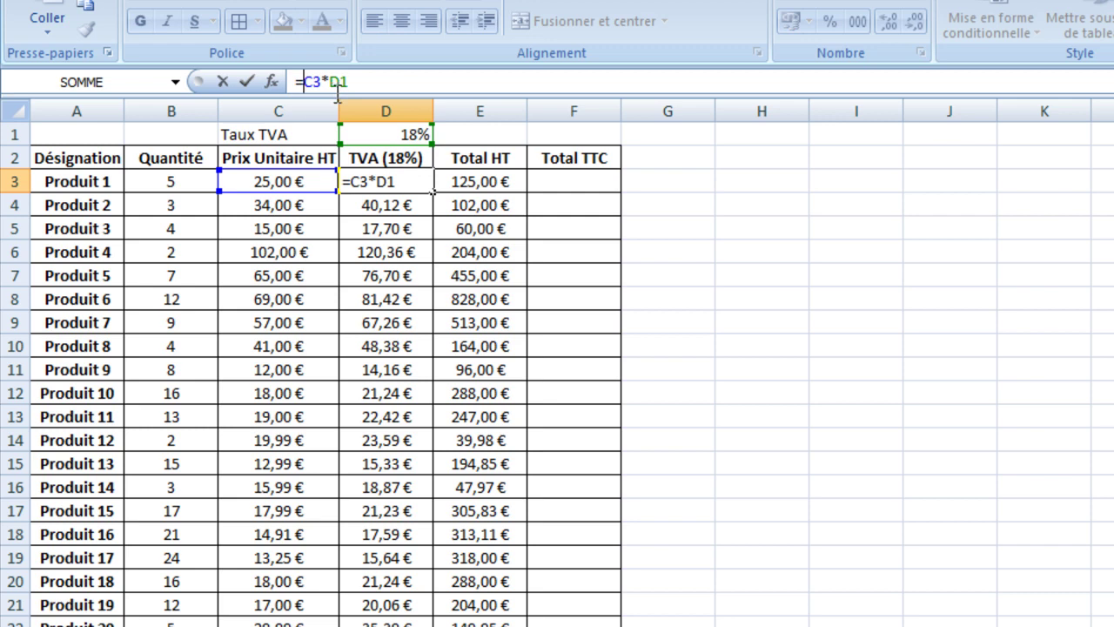
{"action": "type", "text": "c3+"}
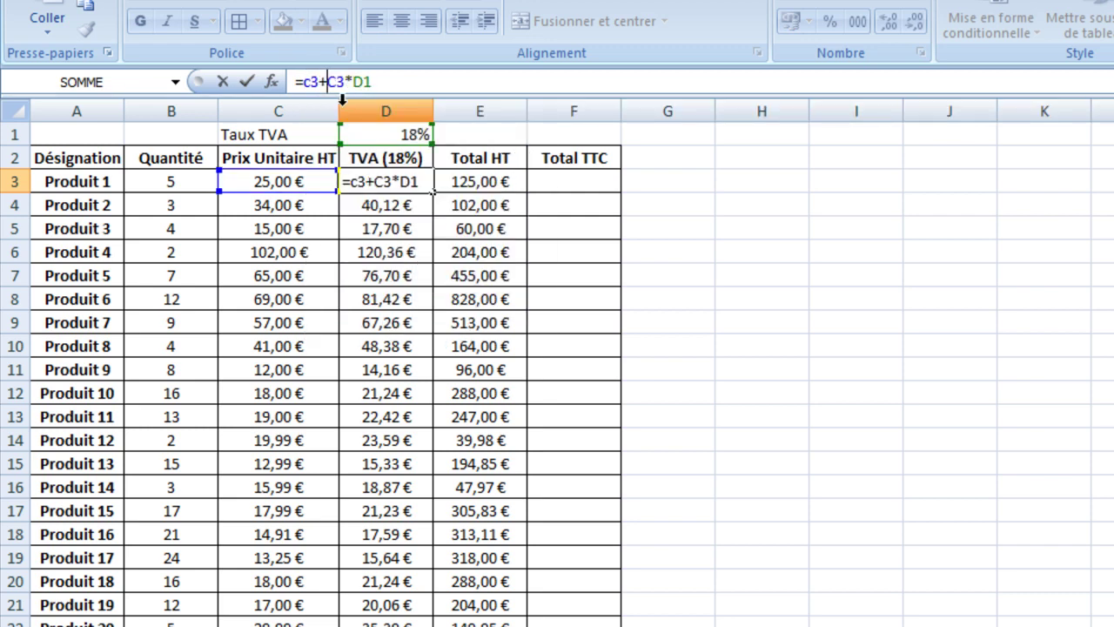
{"action": "type", "text": "("}
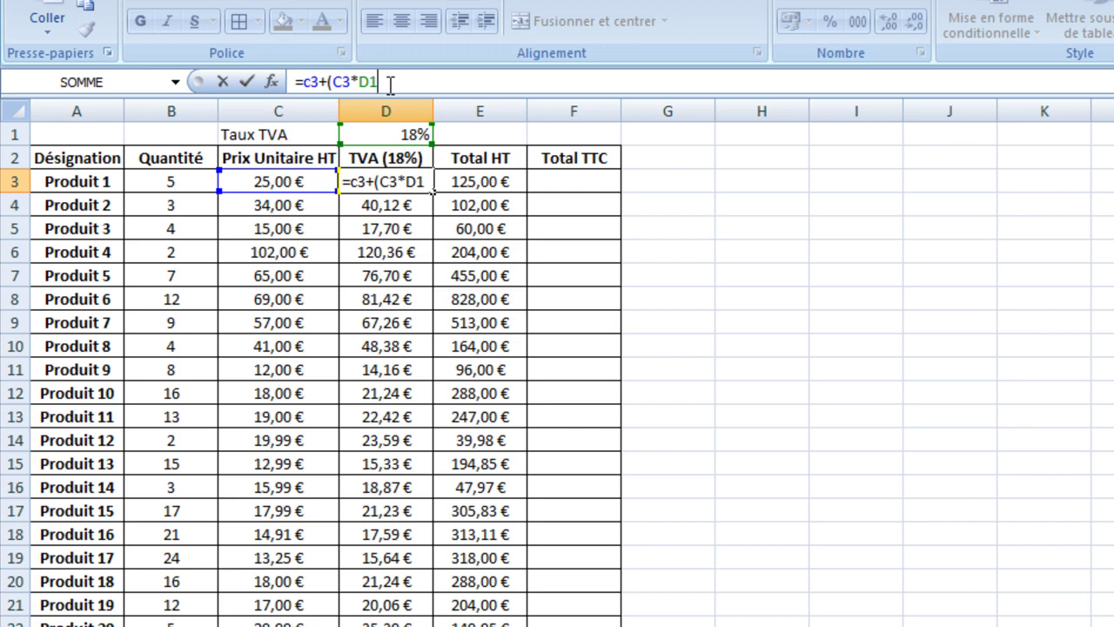
{"action": "key", "text": "Return"}
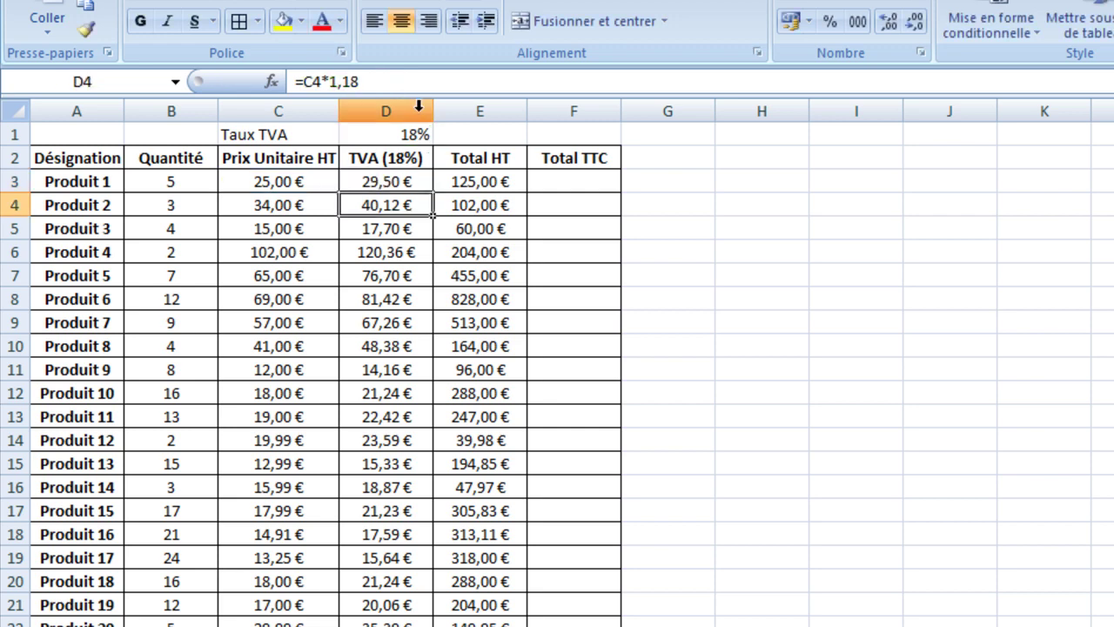
- Copy the D3 formula down the TVA column to Produit 20 and inspect the copied formula in D4
{"action": "left_click", "coordinate": [385, 180]}
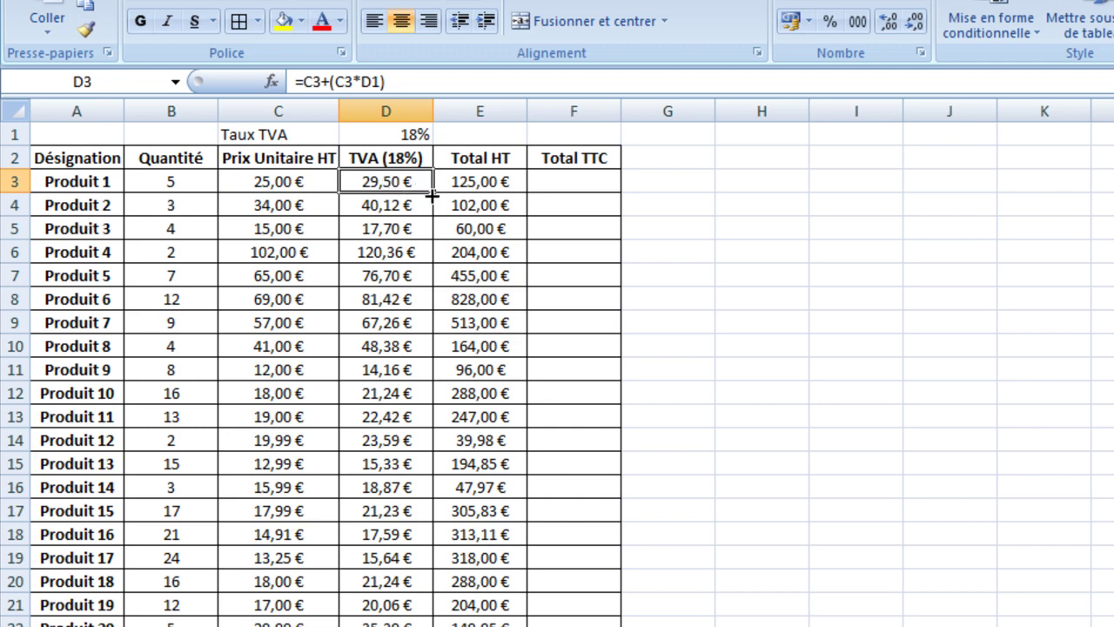
{"action": "left_click_drag", "start_coordinate": [432, 197], "coordinate": [409, 622]}
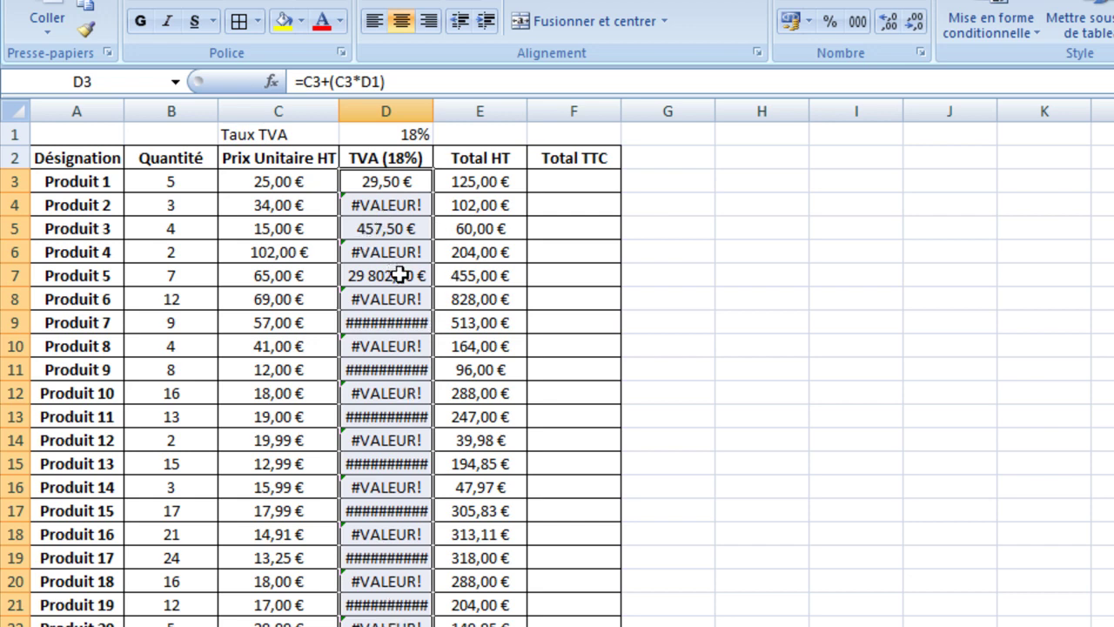
{"action": "left_click", "coordinate": [396, 209]}
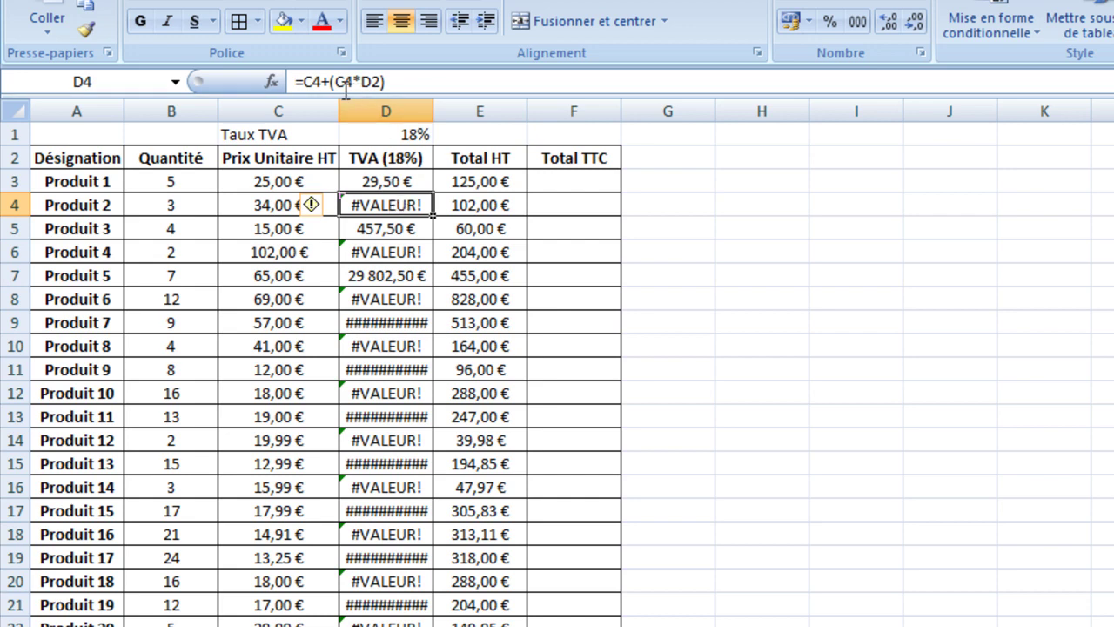
- Compare the cells D2 and D1 with the rate reference used in the D3 formula
{"action": "left_click", "coordinate": [396, 166]}
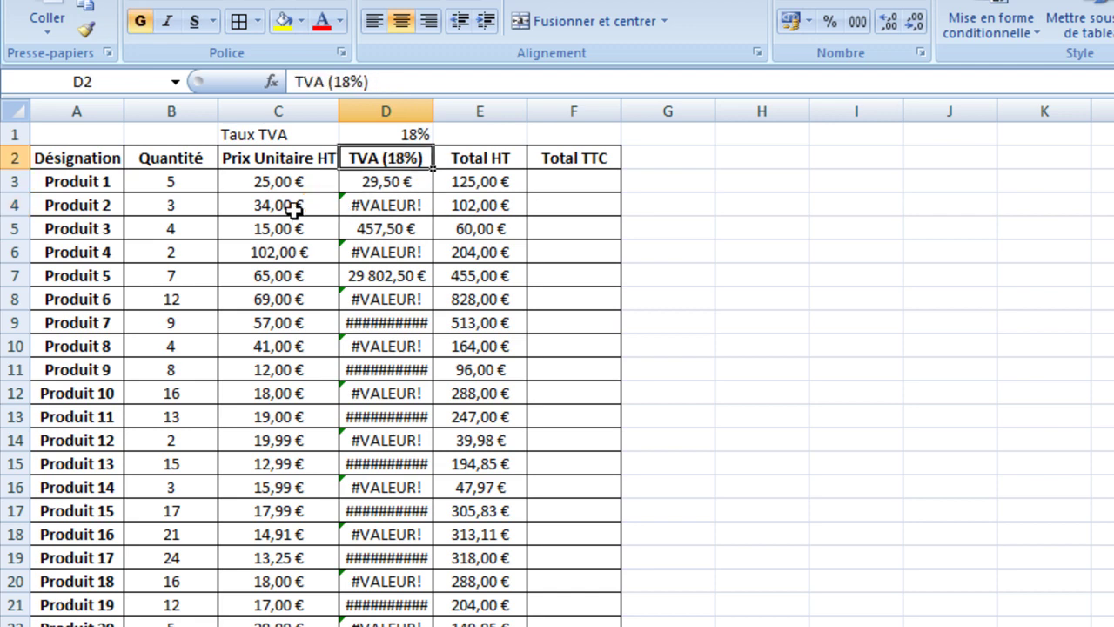
{"action": "left_click", "coordinate": [385, 134]}
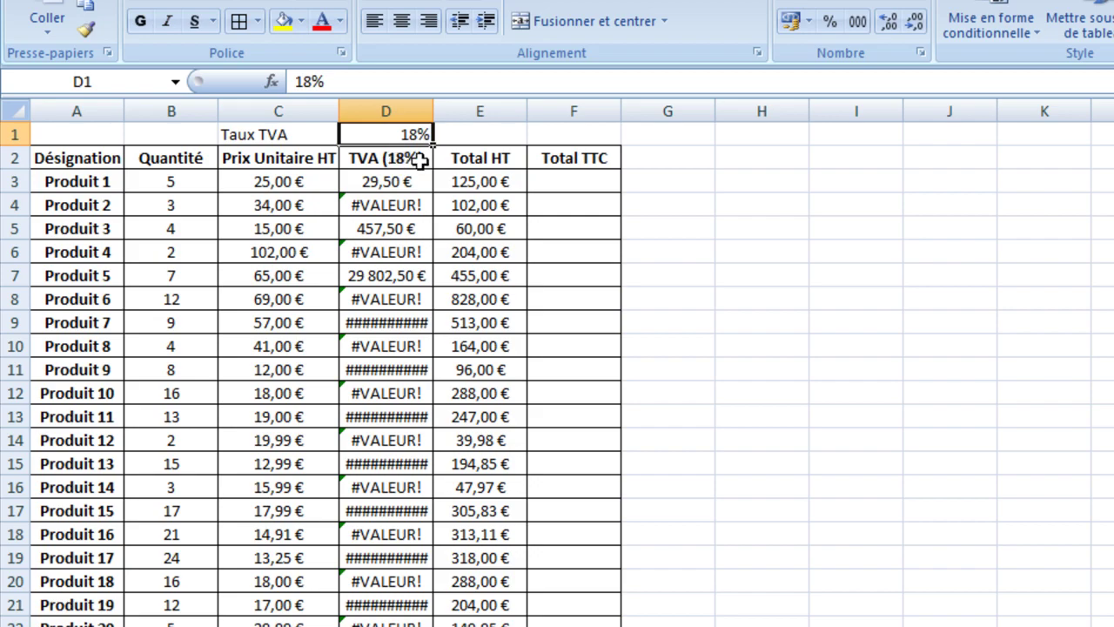
{"action": "left_click", "coordinate": [369, 181]}
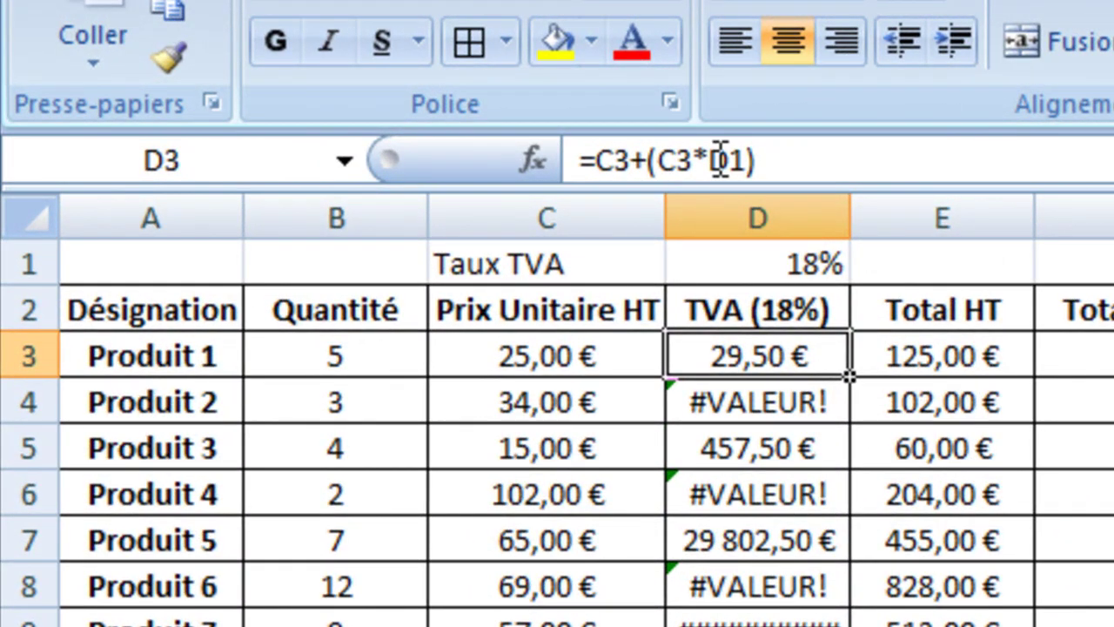
{"action": "left_click", "coordinate": [731, 161]}
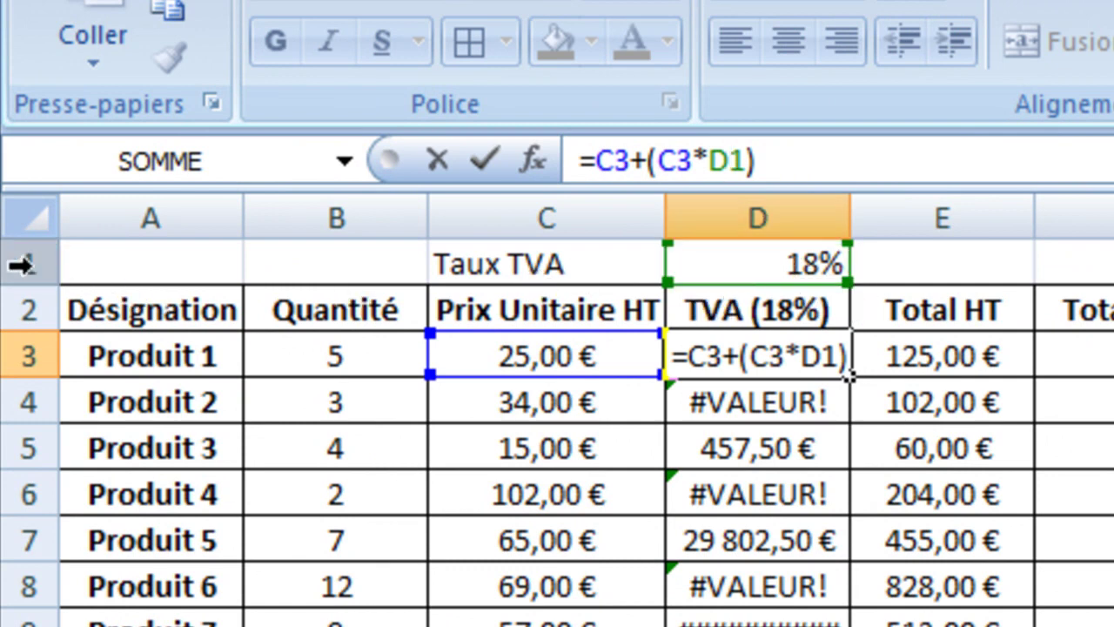
{"action": "left_click", "coordinate": [712, 161]}
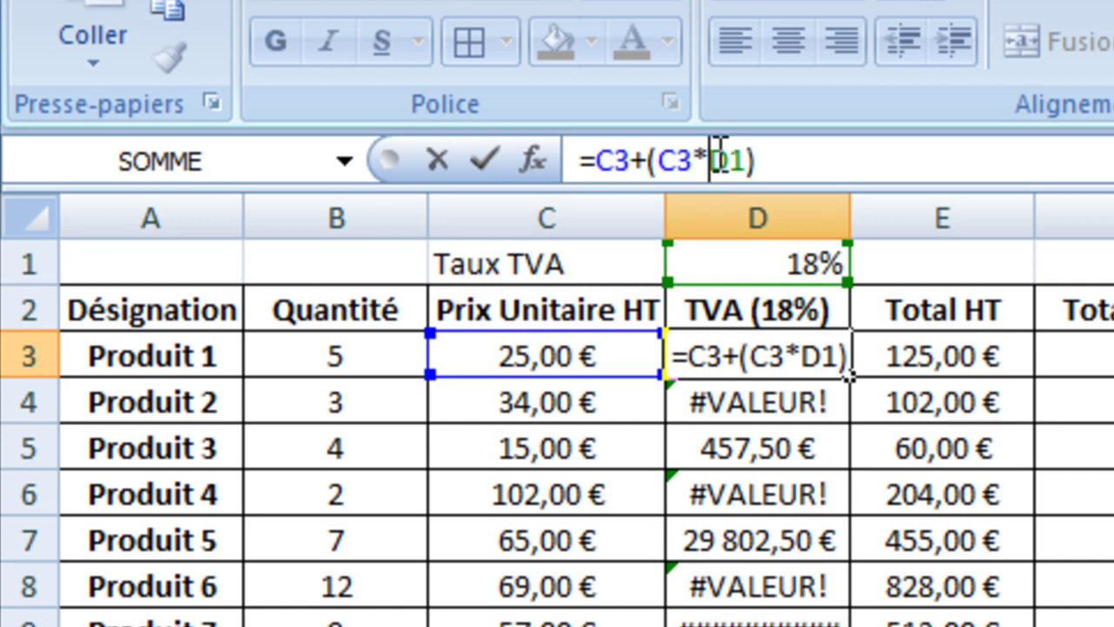
{"action": "left_click", "coordinate": [738, 204]}
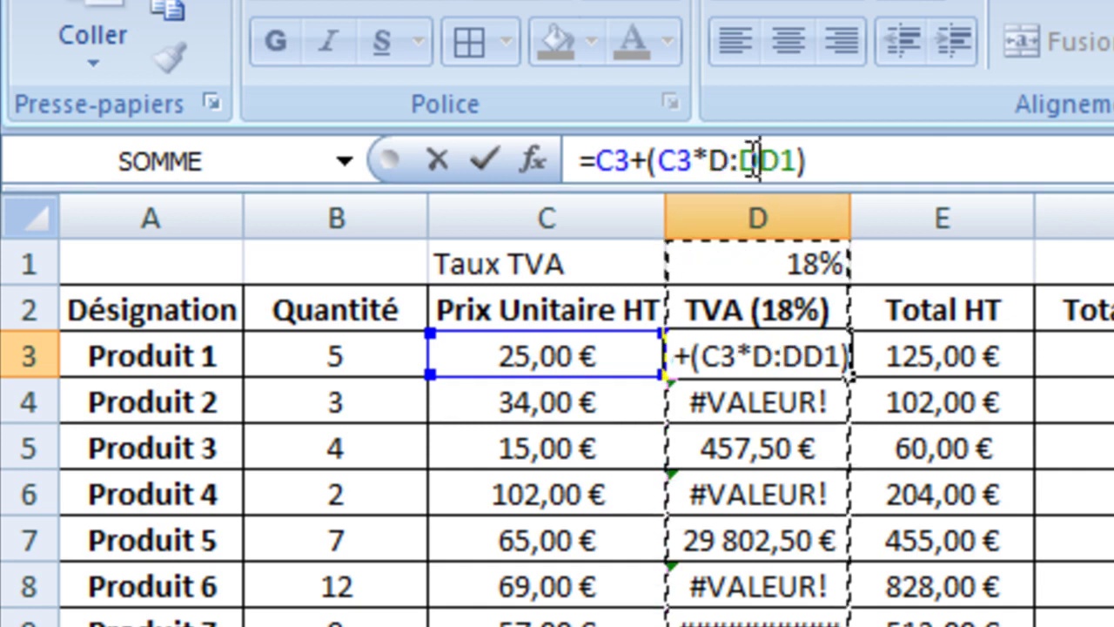
{"action": "key", "text": "BackSpace"}
{"action": "key", "text": "BackSpace"}
{"action": "key", "text": "BackSpace"}
{"action": "key", "text": "Return"}
- Make the rate reference in the D3 formula absolute, giving =C3+(C3*$D$1)
{"action": "left_click", "coordinate": [711, 161]}
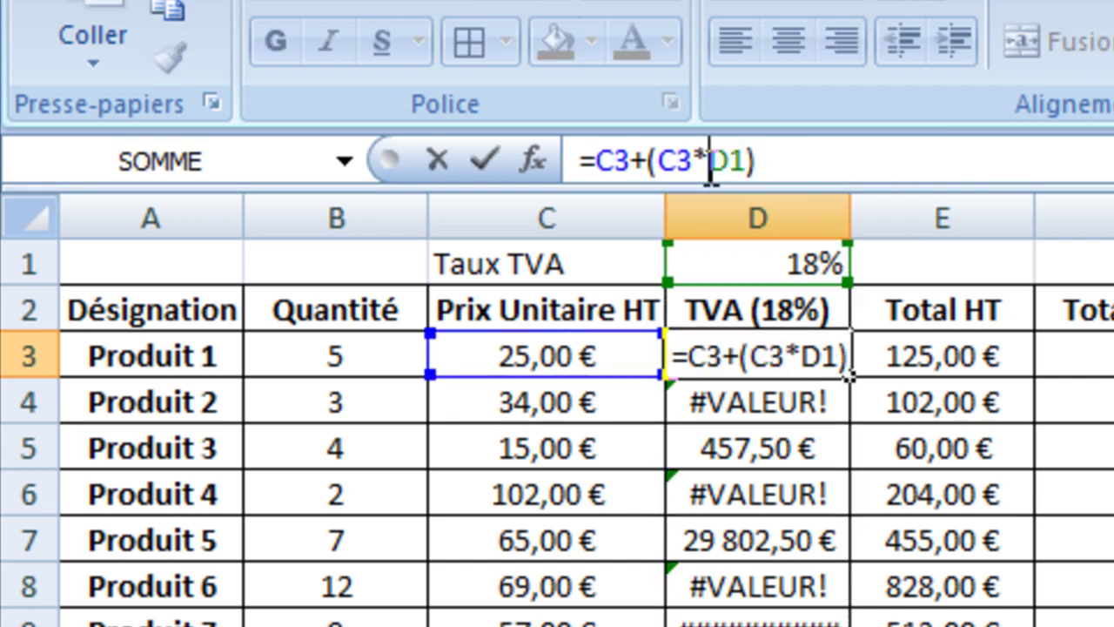
{"action": "type", "text": "$"}
{"action": "key", "text": "Right"}
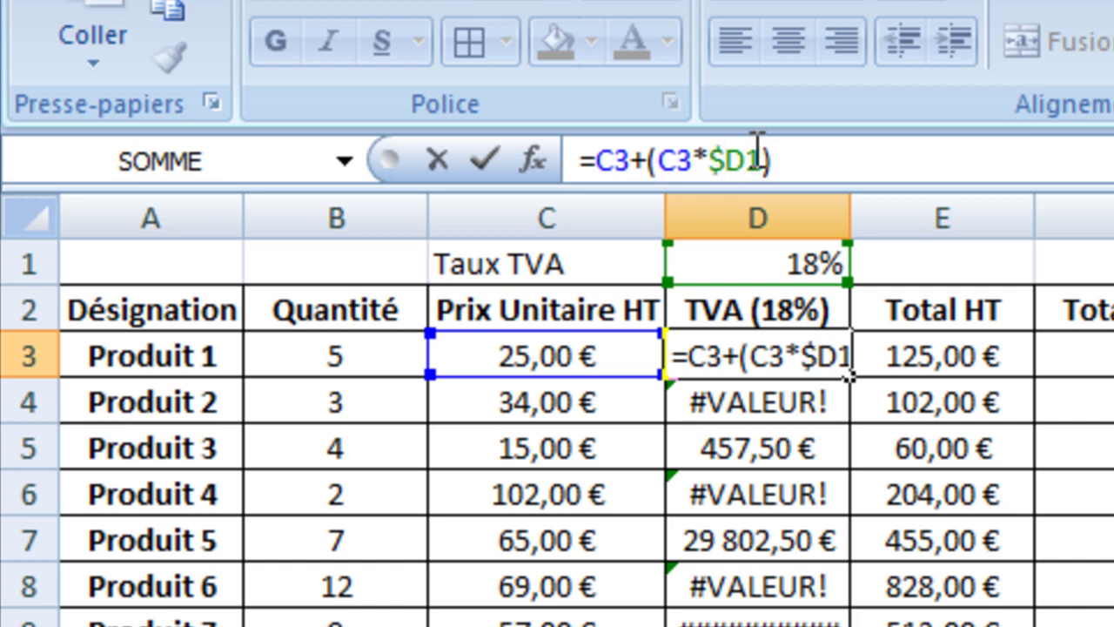
{"action": "type", "text": "$"}
{"action": "key", "text": "Return"}
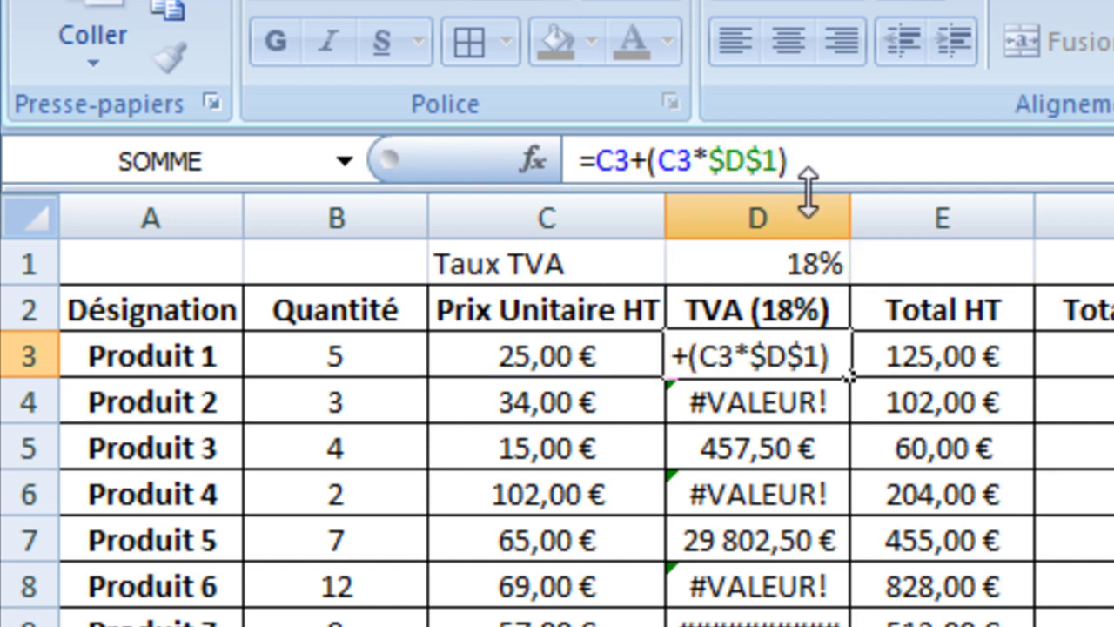
- Copy the D3 formula down the TVA column to Produit 20 and inspect several of the copied formulas
{"action": "left_click", "coordinate": [786, 357]}
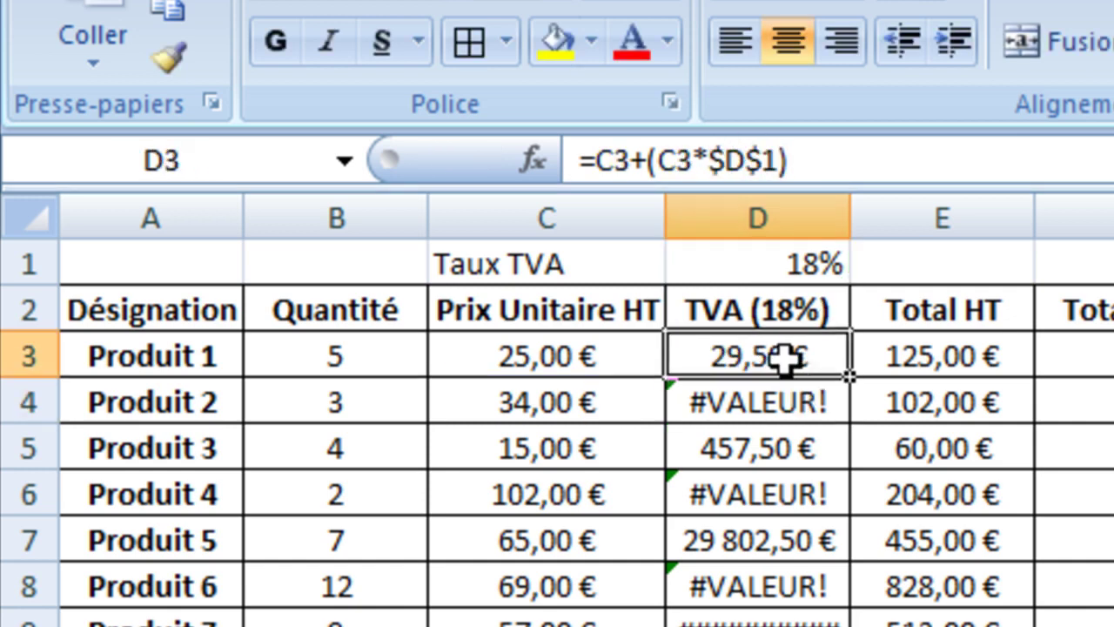
{"action": "double_click", "coordinate": [857, 376]}
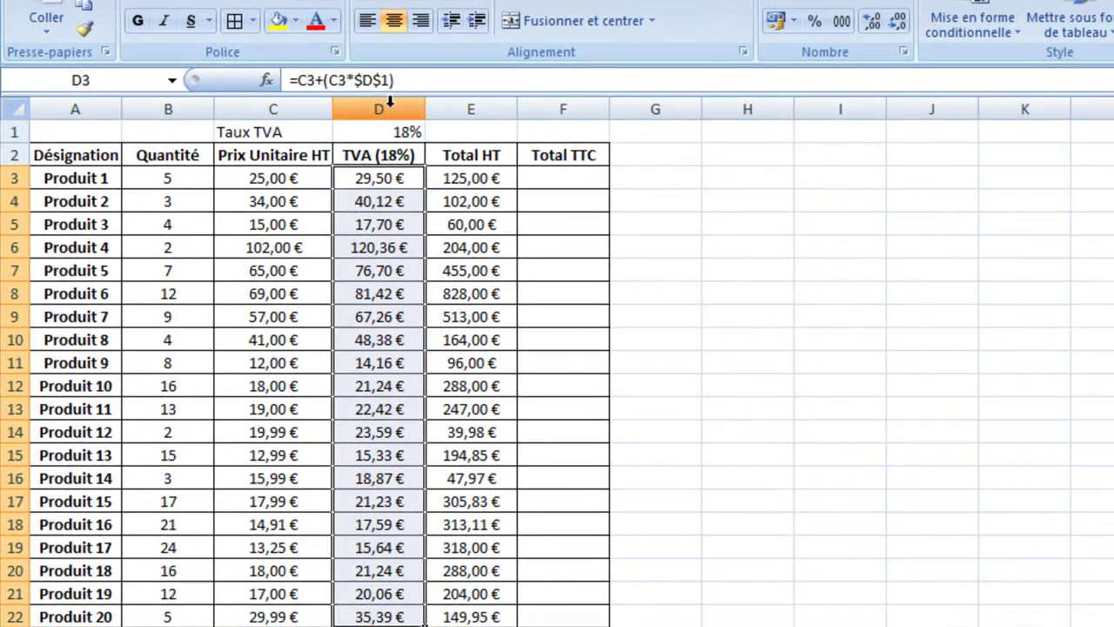
{"action": "left_click", "coordinate": [391, 221]}
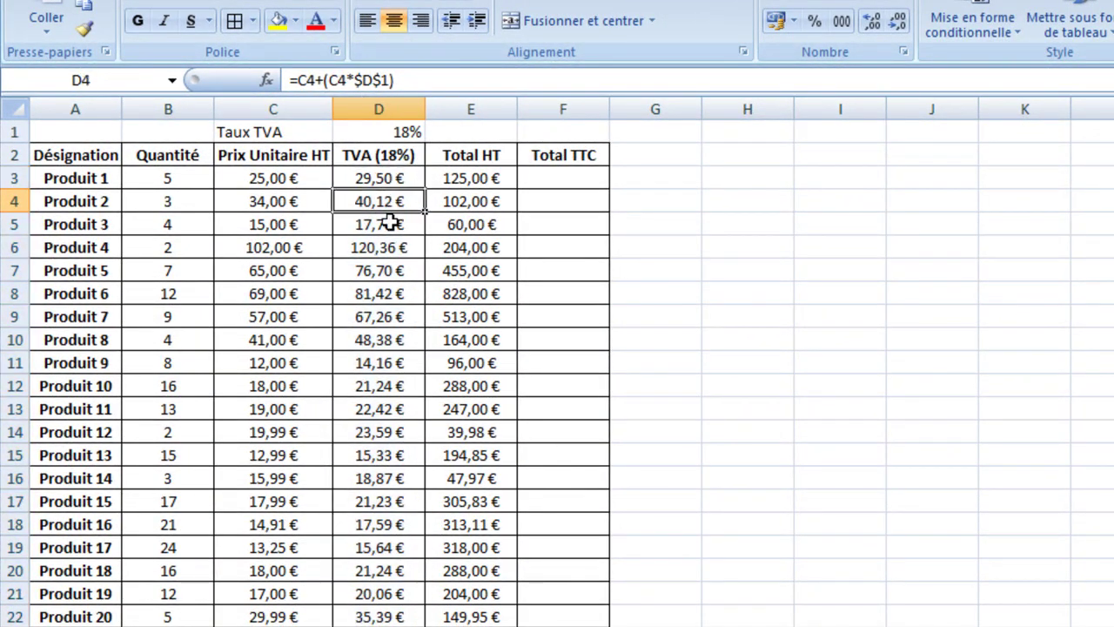
{"action": "left_click", "coordinate": [390, 247]}
{"action": "left_click", "coordinate": [416, 364]}
{"action": "left_click", "coordinate": [397, 394]}
{"action": "left_click", "coordinate": [383, 478]}
{"action": "left_click", "coordinate": [377, 613]}
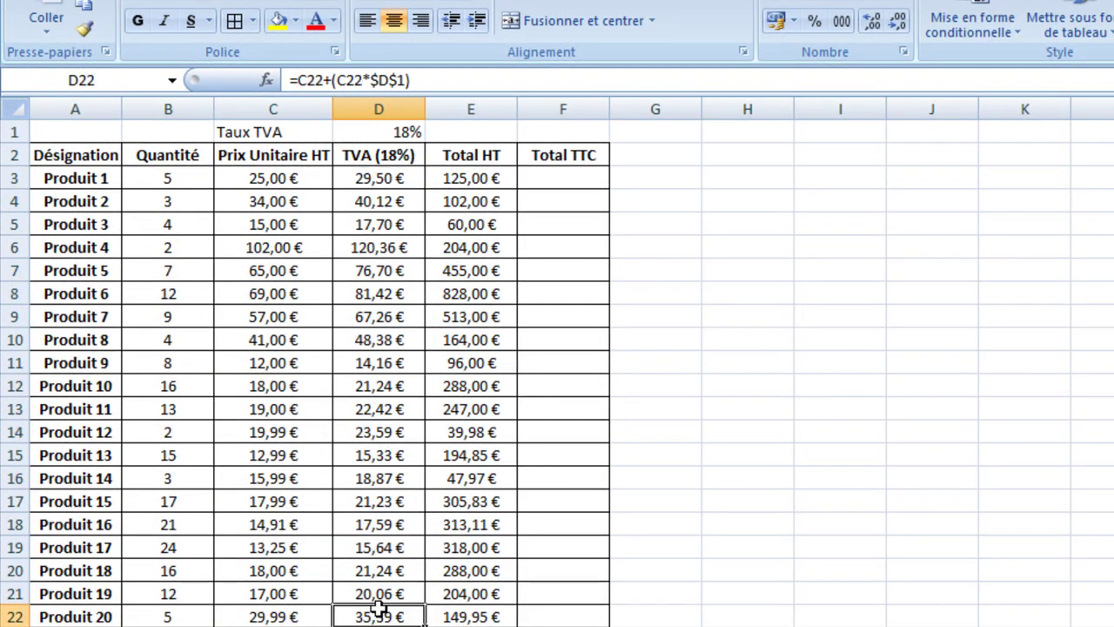
{"action": "left_click", "coordinate": [382, 458]}
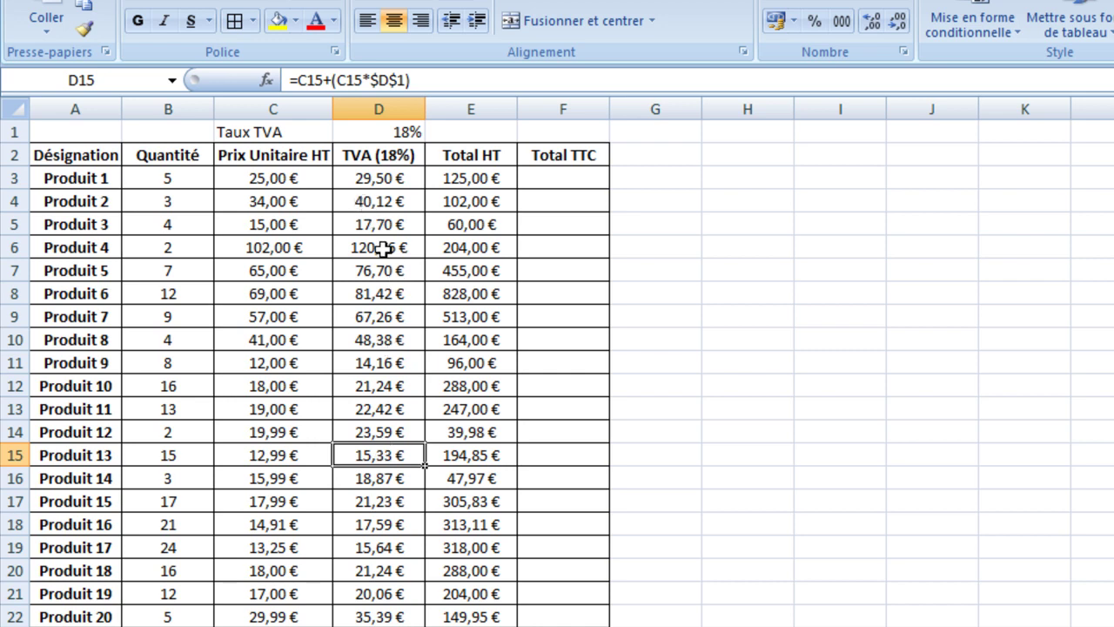
- Undo the last fill and clear the old formulas from D4 to D22
{"action": "key", "text": "ctrl+z"}
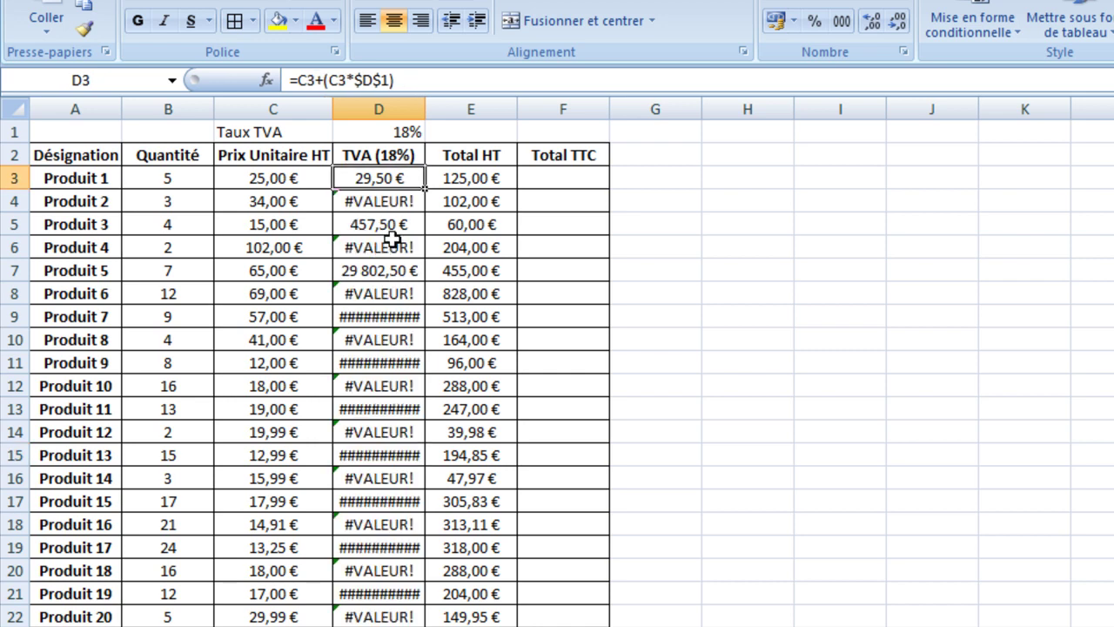
{"action": "left_click", "coordinate": [394, 202]}
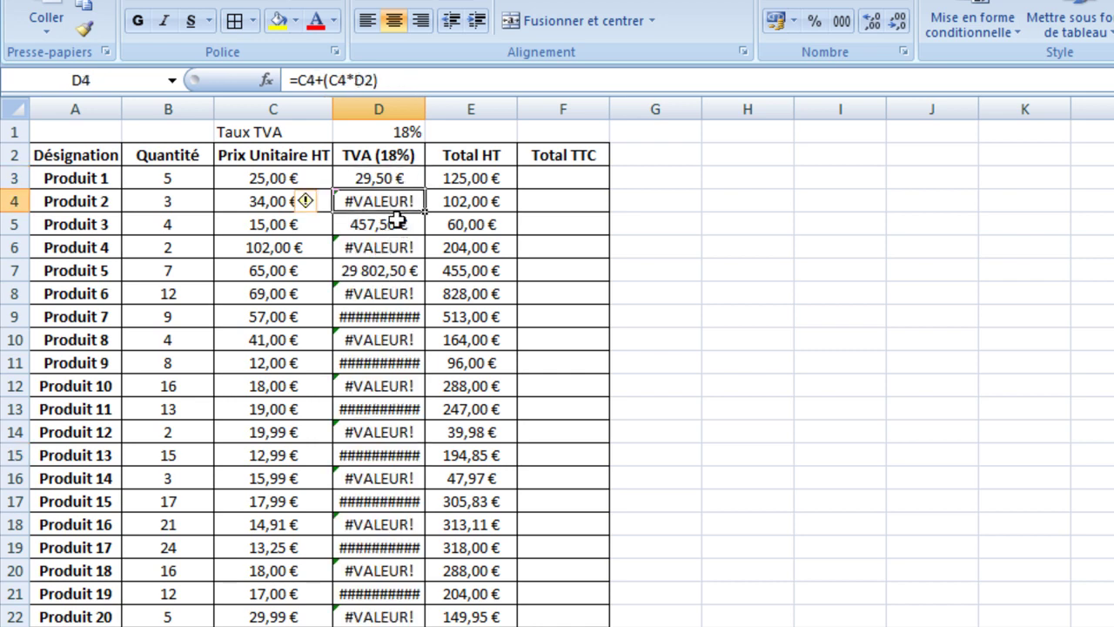
{"action": "left_click_drag", "start_coordinate": [396, 209], "coordinate": [366, 612]}
{"action": "key", "text": "Delete"}
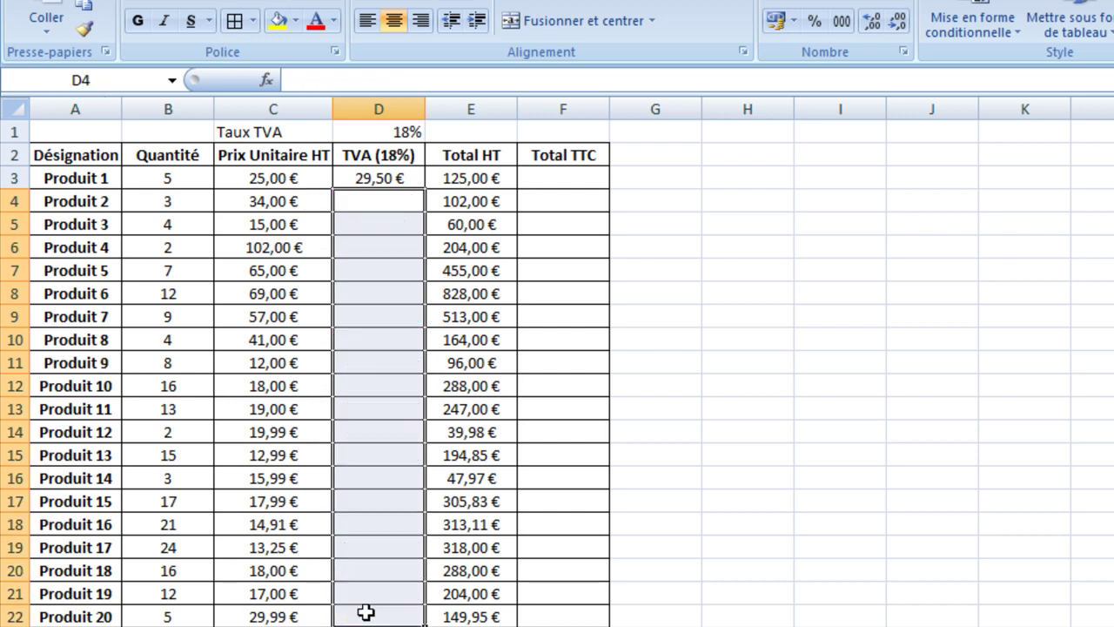
- Remove the column lock from the rate reference in D3, giving =C3+(C3*D$1)
{"action": "left_click", "coordinate": [380, 179]}
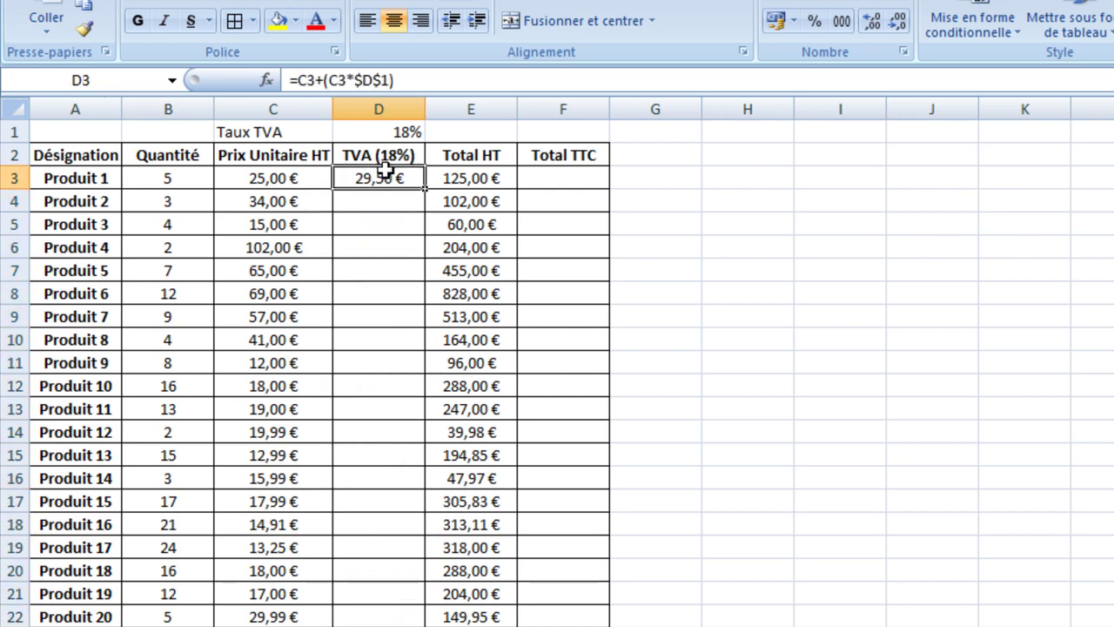
{"action": "left_click", "coordinate": [366, 80]}
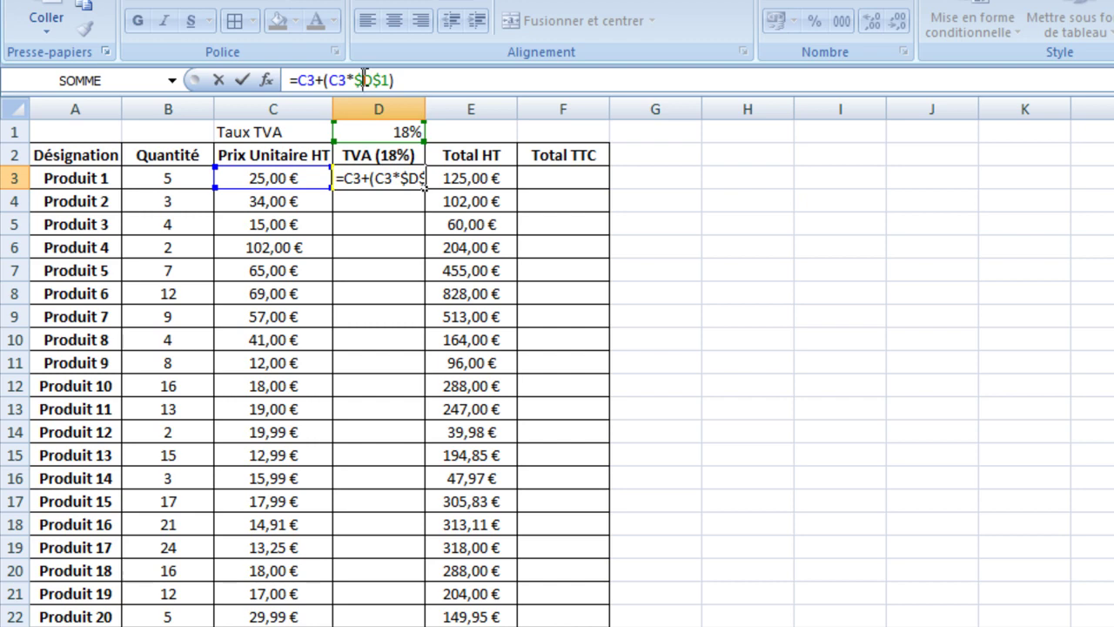
{"action": "key", "text": "BackSpace"}
{"action": "key", "text": "Return"}
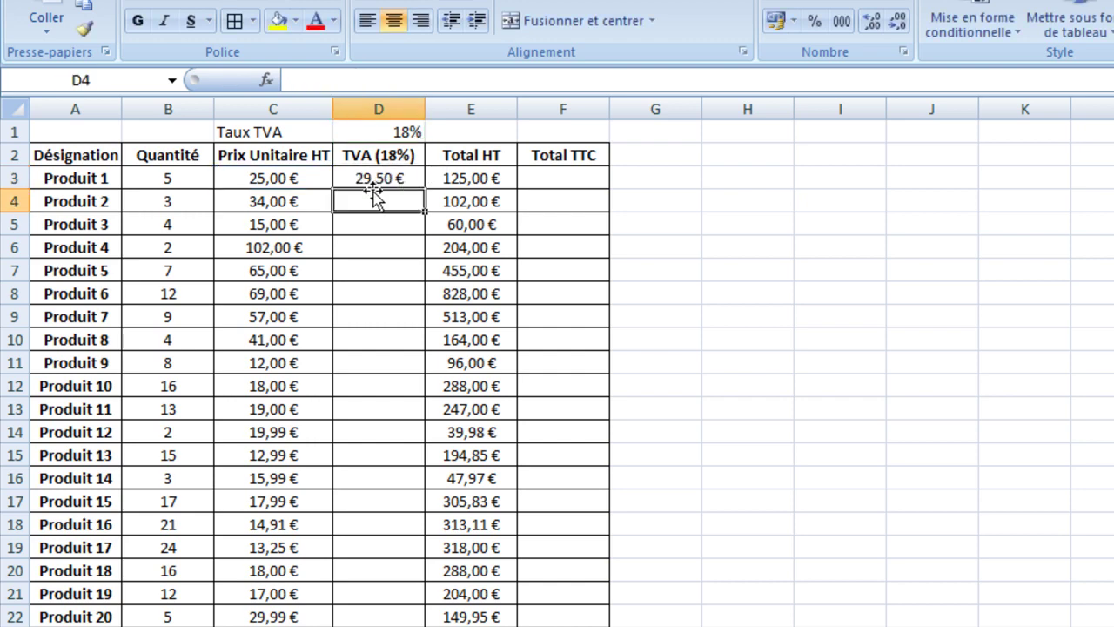
- Copy the row-locked D3 formula down to Produit 20 and check the copies in D21, D15 and D10
{"action": "left_click", "coordinate": [375, 179]}
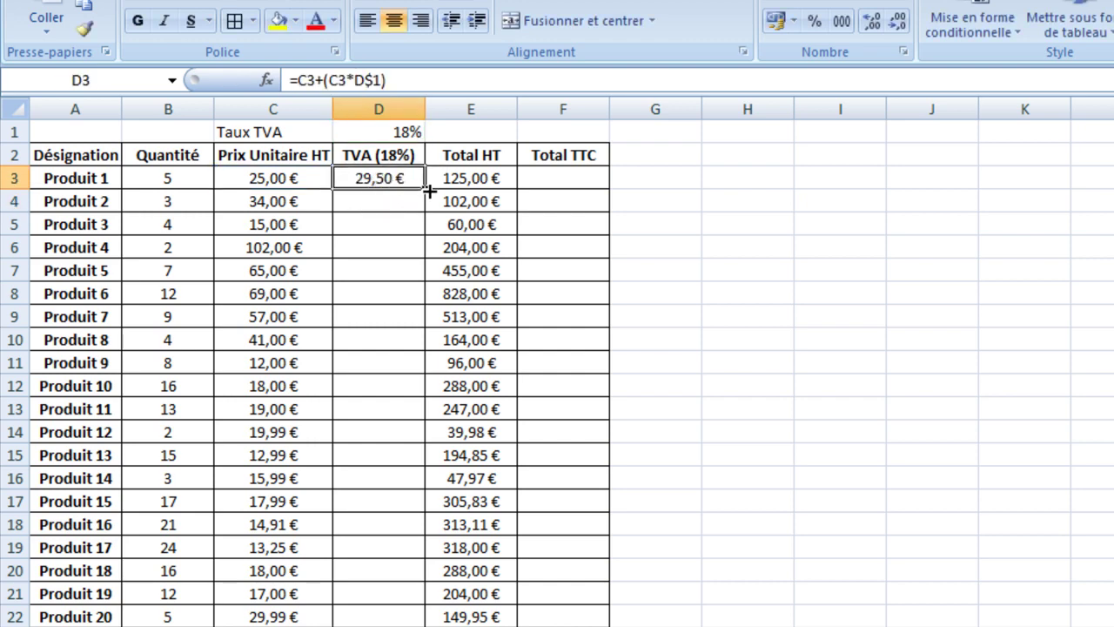
{"action": "double_click", "coordinate": [428, 190]}
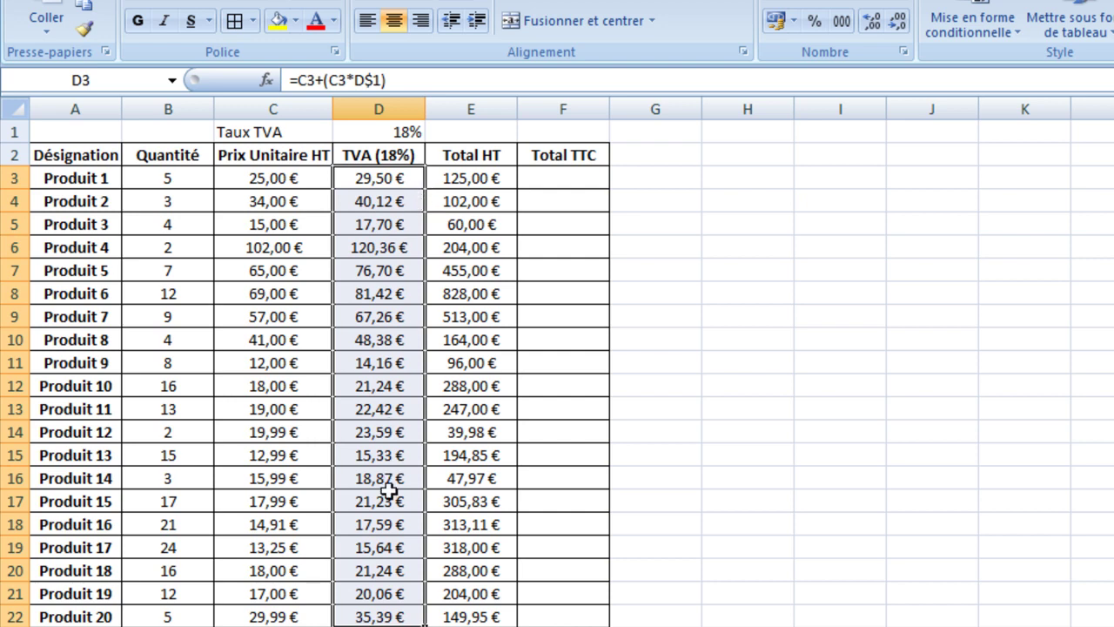
{"action": "left_click", "coordinate": [389, 592]}
{"action": "left_click", "coordinate": [403, 455]}
{"action": "left_click", "coordinate": [388, 339]}
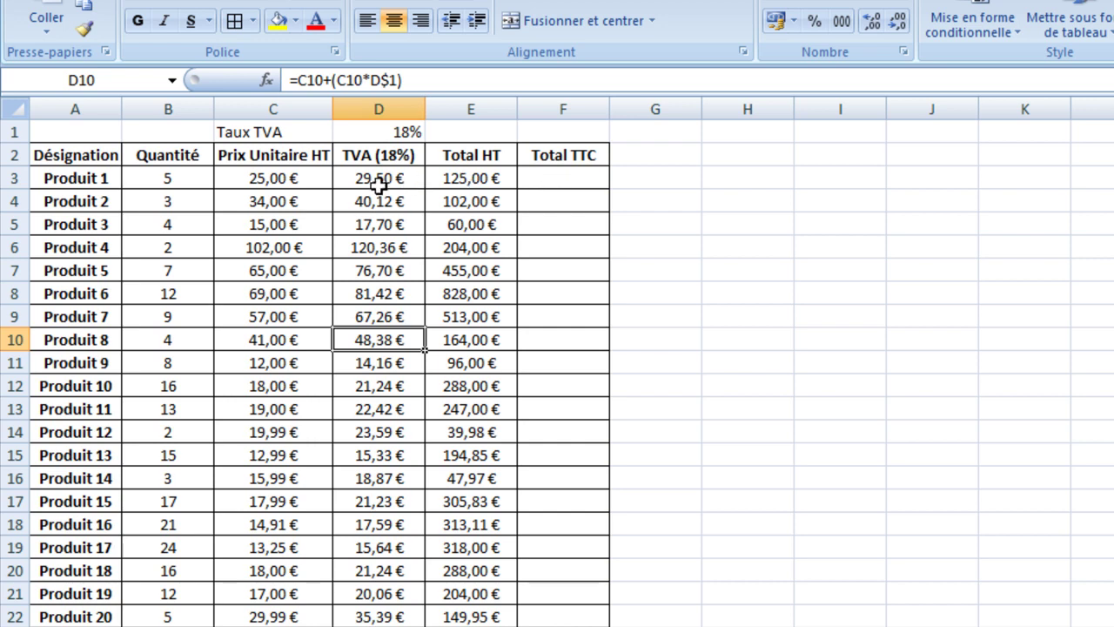
- Rename the column header in D2 as Prix TTC
{"action": "left_click", "coordinate": [559, 183]}
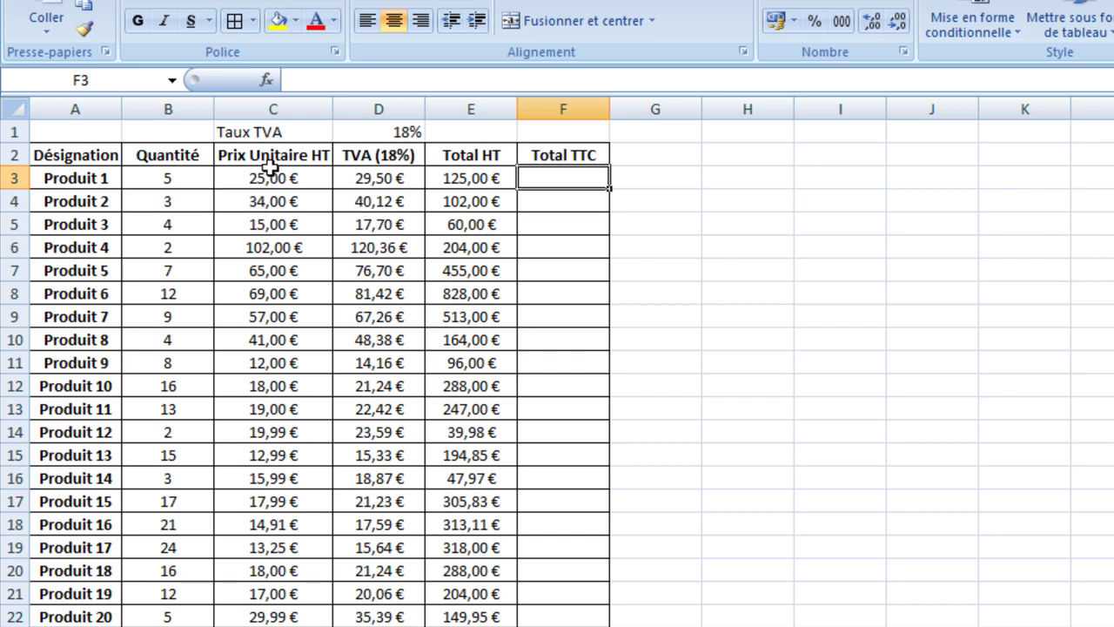
{"action": "left_click", "coordinate": [375, 153]}
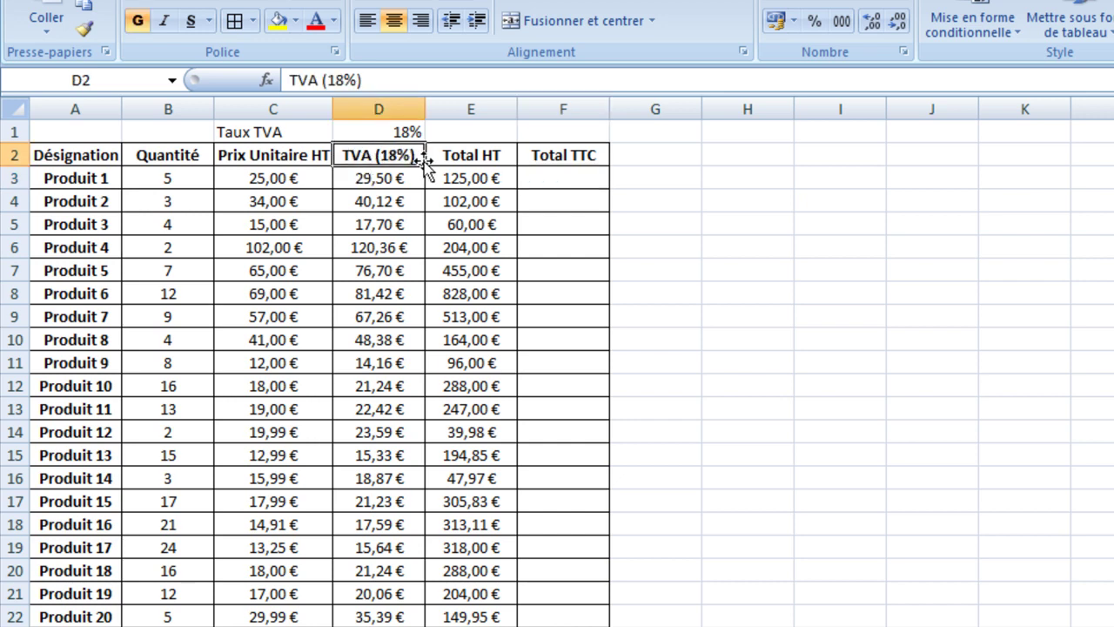
{"action": "type", "text": "Pri"}
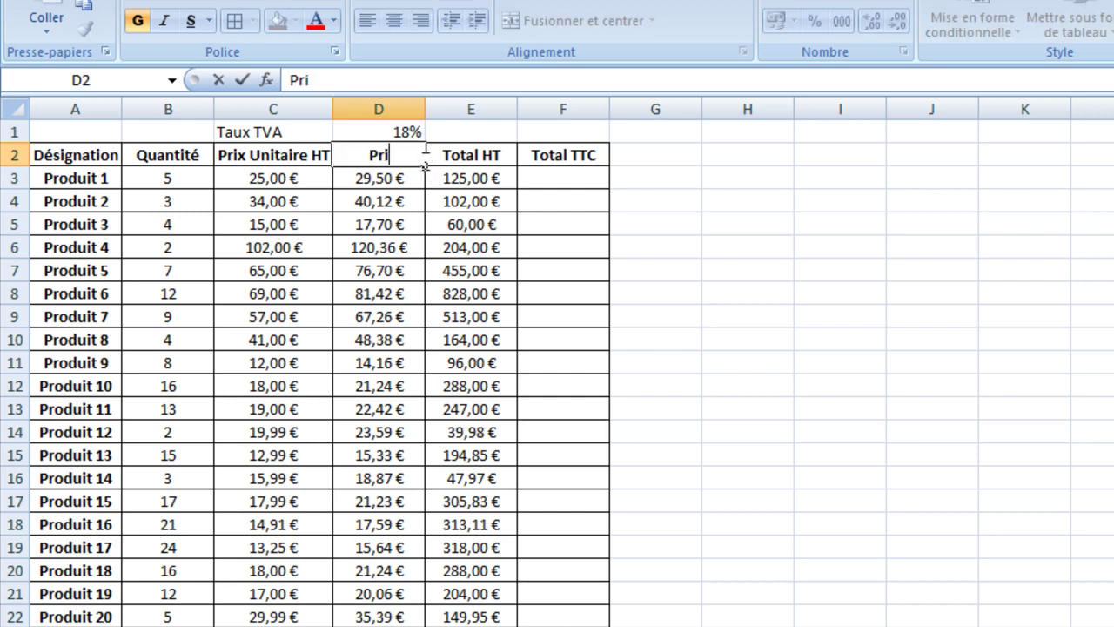
{"action": "type", "text": "x TTC"}
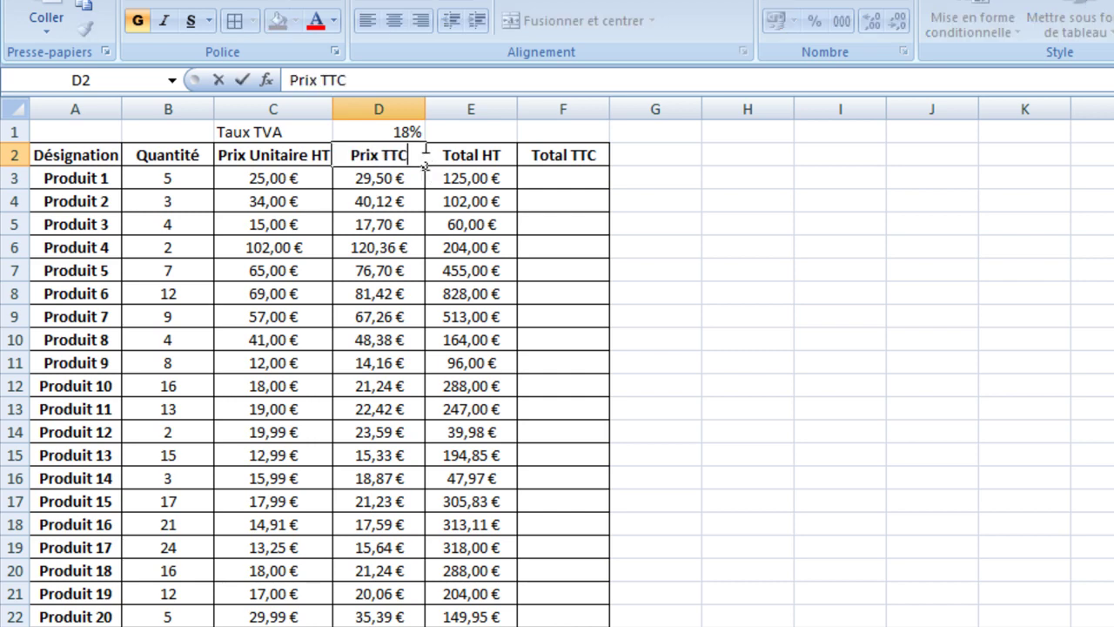
{"action": "key", "text": "Return"}
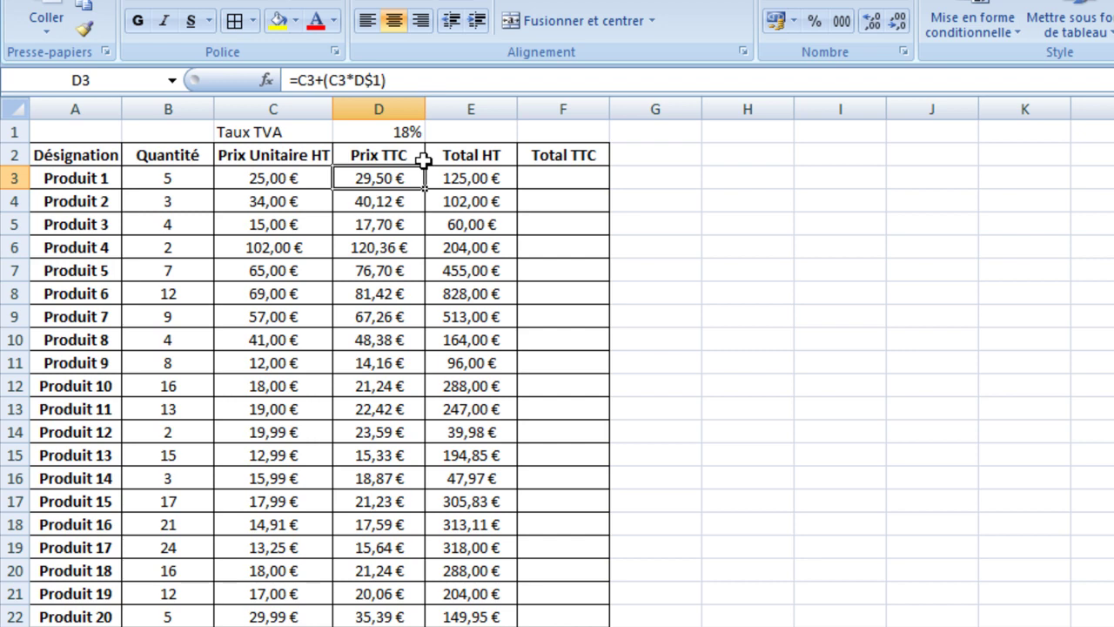
- Enter the formula =D3*B3 in F3 to multiply Produit 1's Prix TTC by its quantity
{"action": "left_click", "coordinate": [556, 175]}
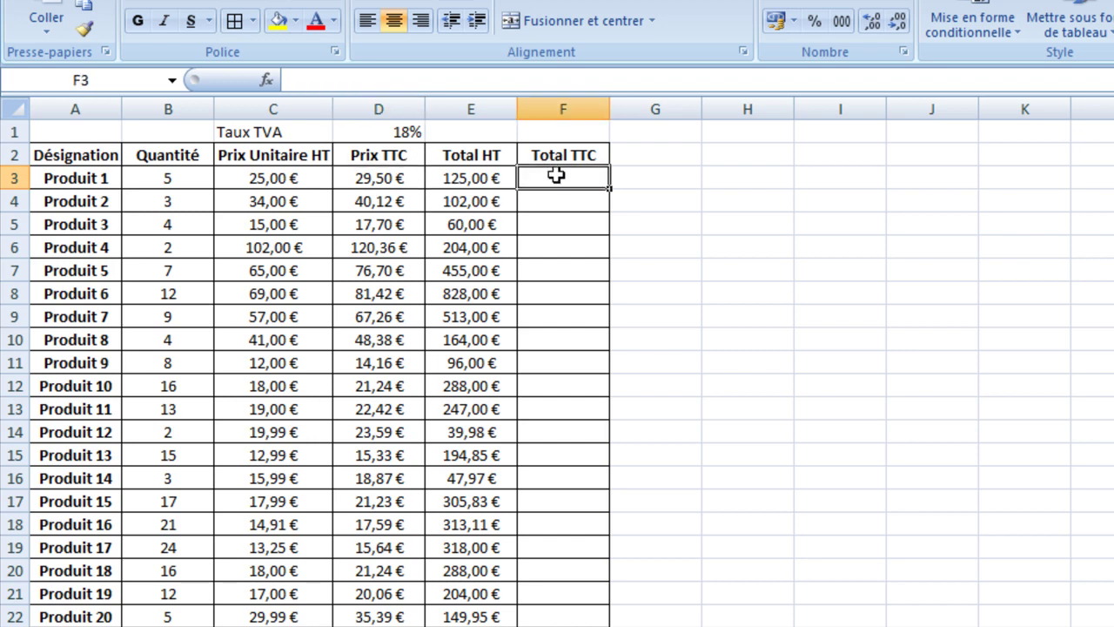
{"action": "type", "text": "="}
{"action": "left_click", "coordinate": [391, 181]}
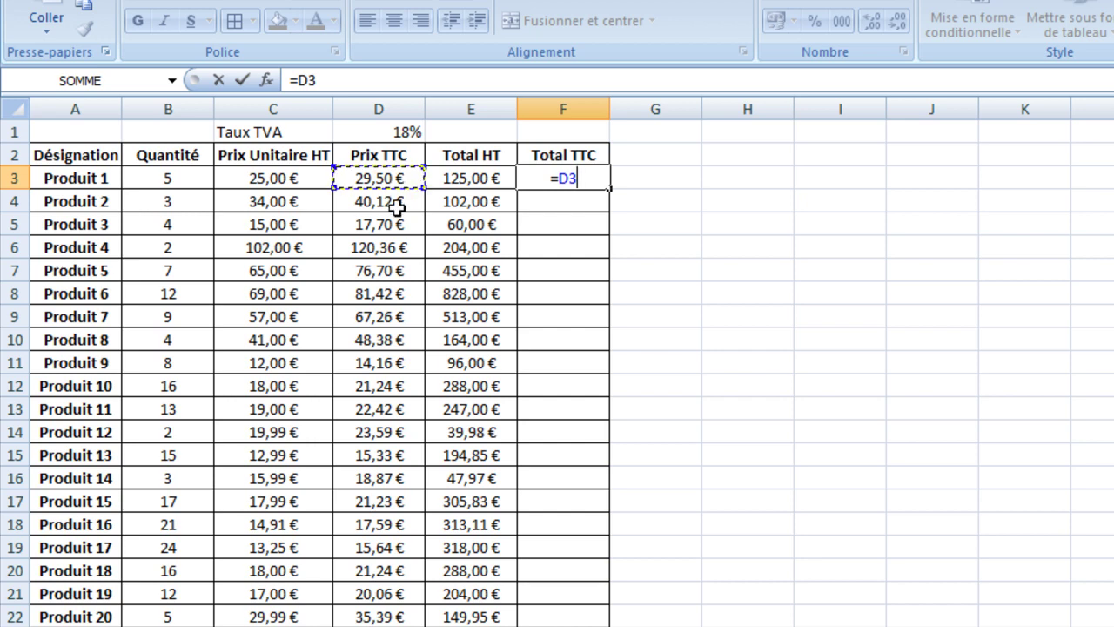
{"action": "type", "text": "*"}
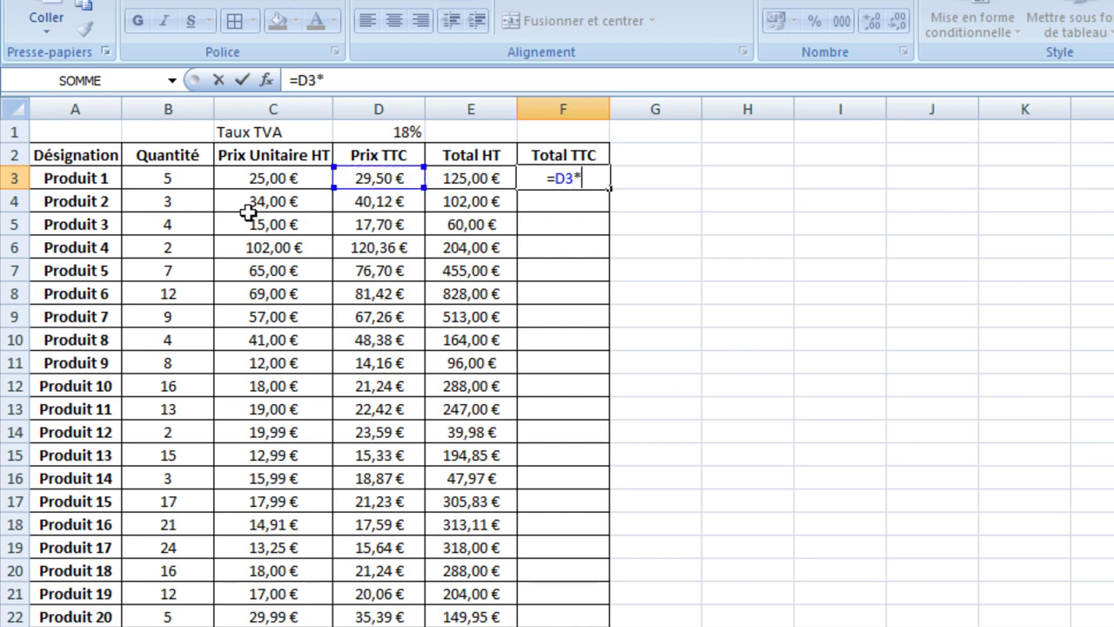
{"action": "left_click", "coordinate": [185, 181]}
{"action": "key", "text": "Return"}
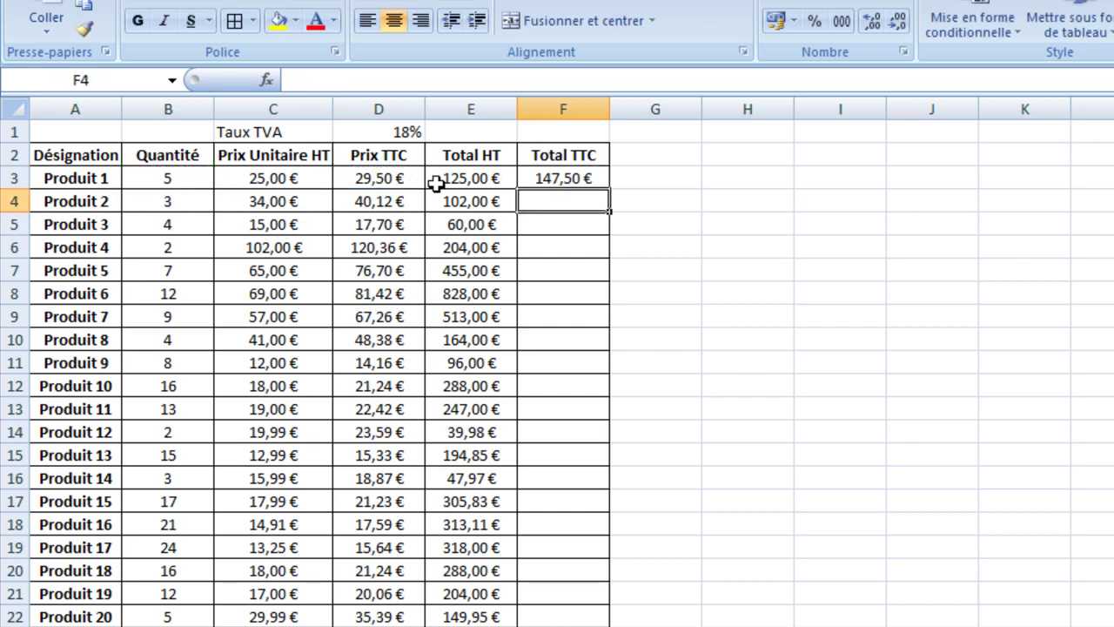
- Copy the F3 formula down to Produit 20 and clear the Total TTC cells from F3 to F22
{"action": "left_click", "coordinate": [545, 178]}
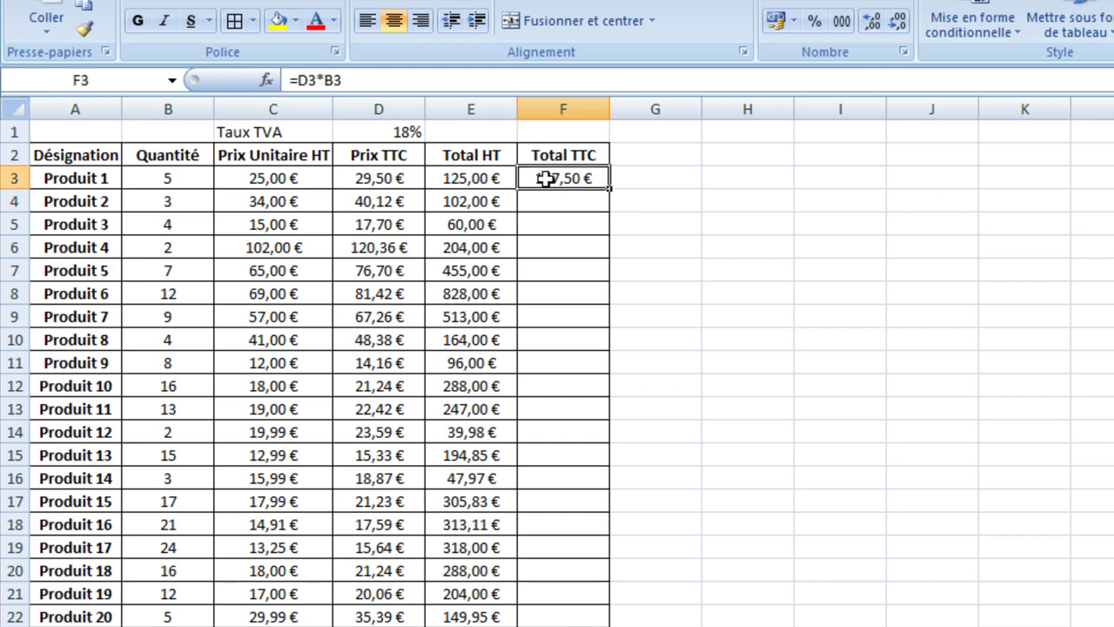
{"action": "double_click", "coordinate": [609, 193]}
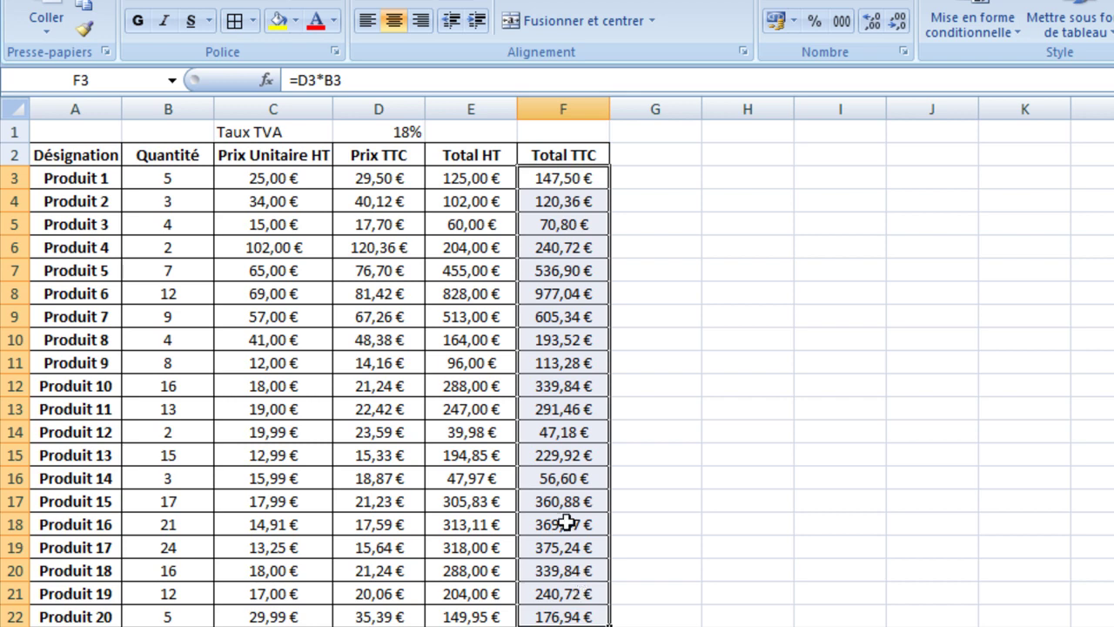
{"action": "key", "text": "Delete"}
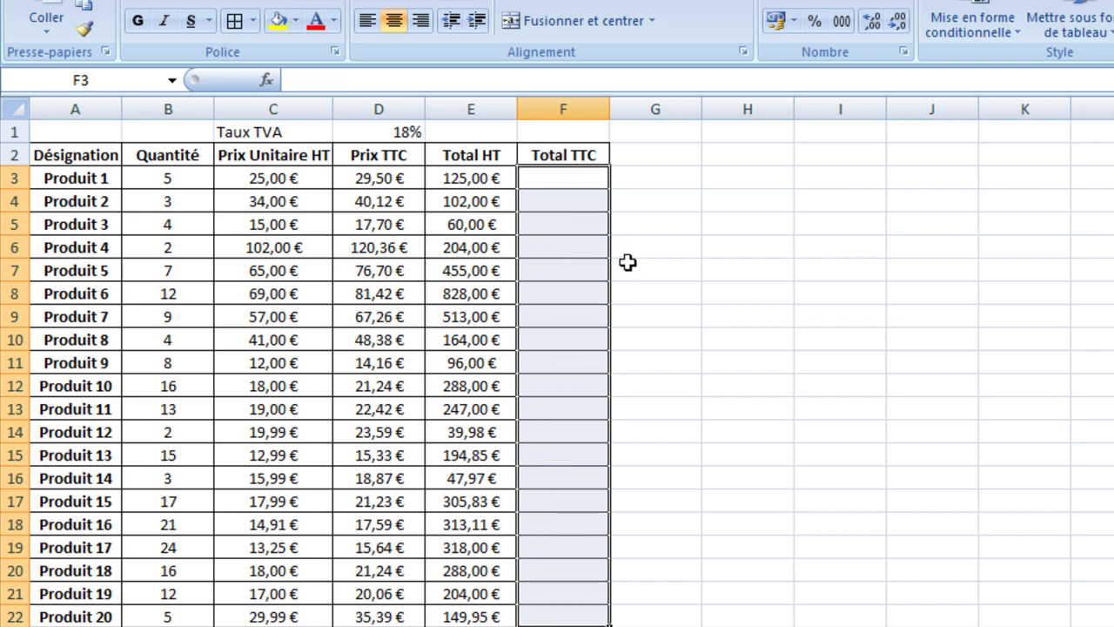
- Check the Total HT formula in E3 and insert an empty column between Prix TTC and Total HT
{"action": "left_click", "coordinate": [580, 180]}
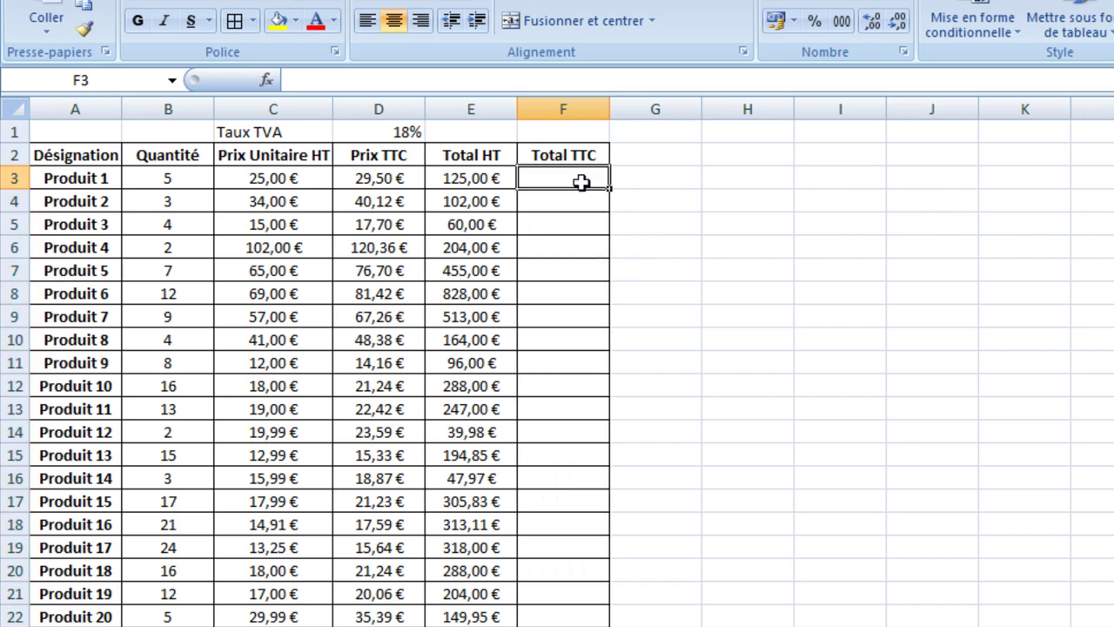
{"action": "left_click", "coordinate": [484, 176]}
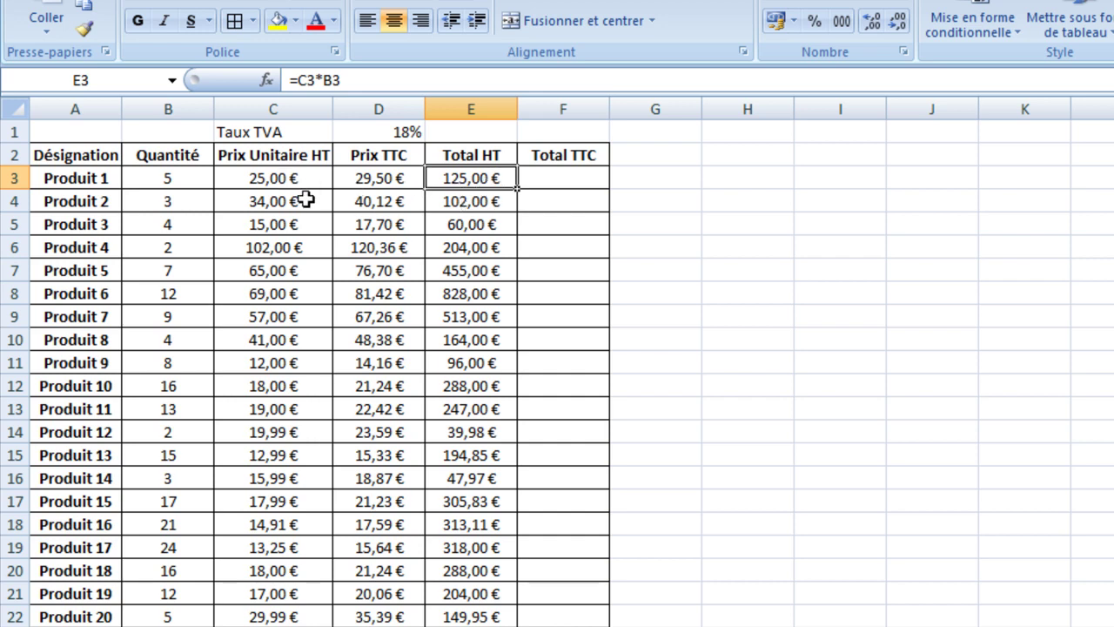
{"action": "left_click", "coordinate": [569, 183]}
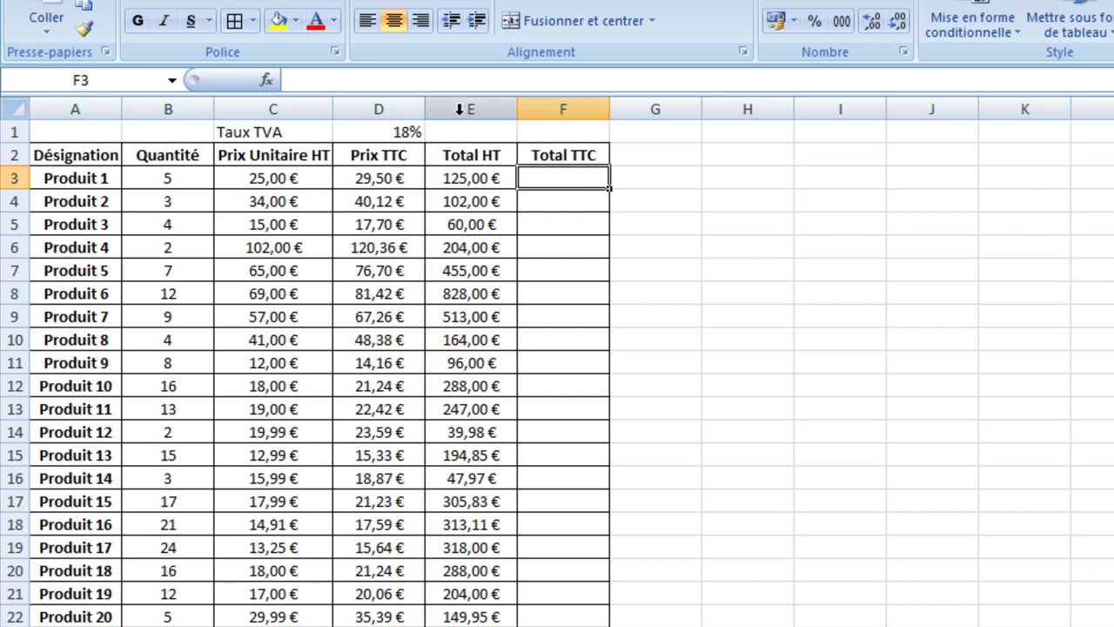
{"action": "left_click", "coordinate": [465, 105]}
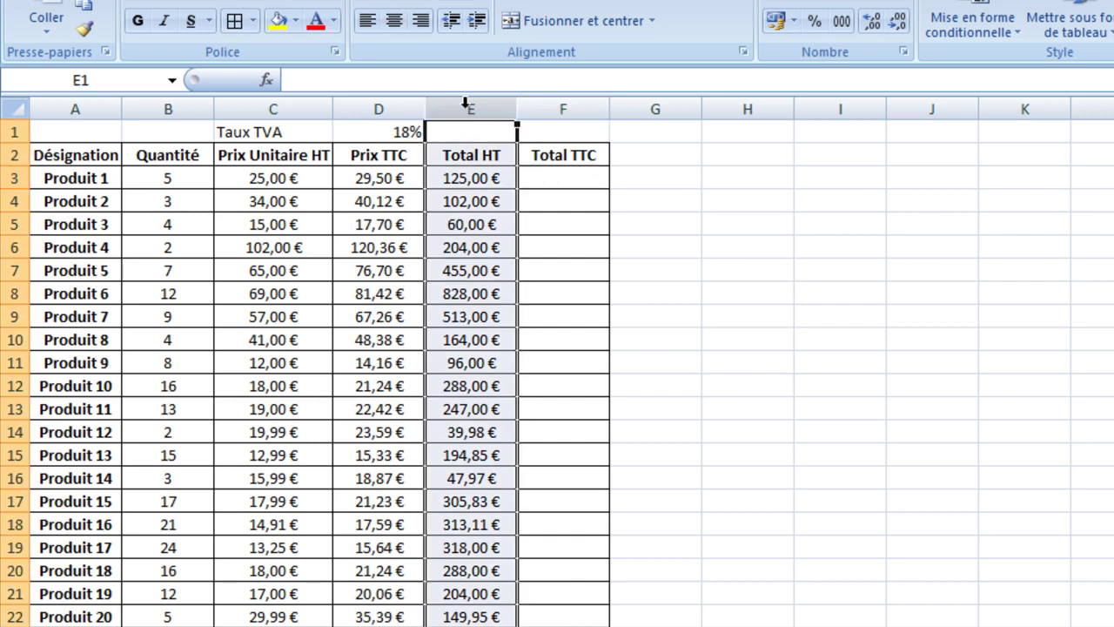
{"action": "right_click", "coordinate": [465, 104]}
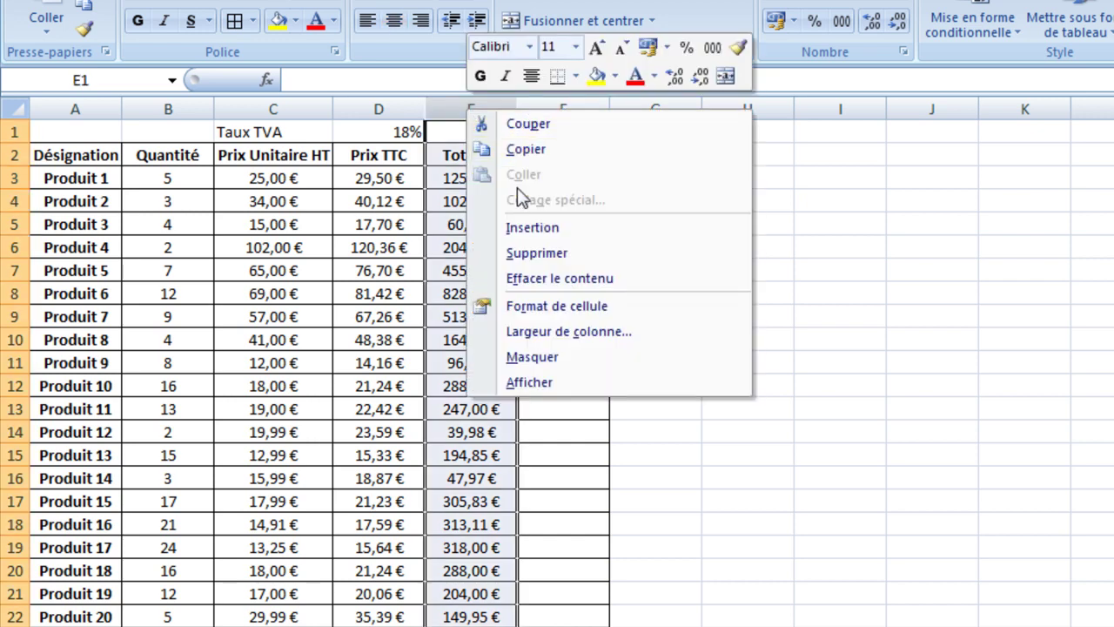
{"action": "left_click", "coordinate": [522, 227]}
- Enter the header T VA in E2 for the inserted column
{"action": "left_click", "coordinate": [461, 154]}
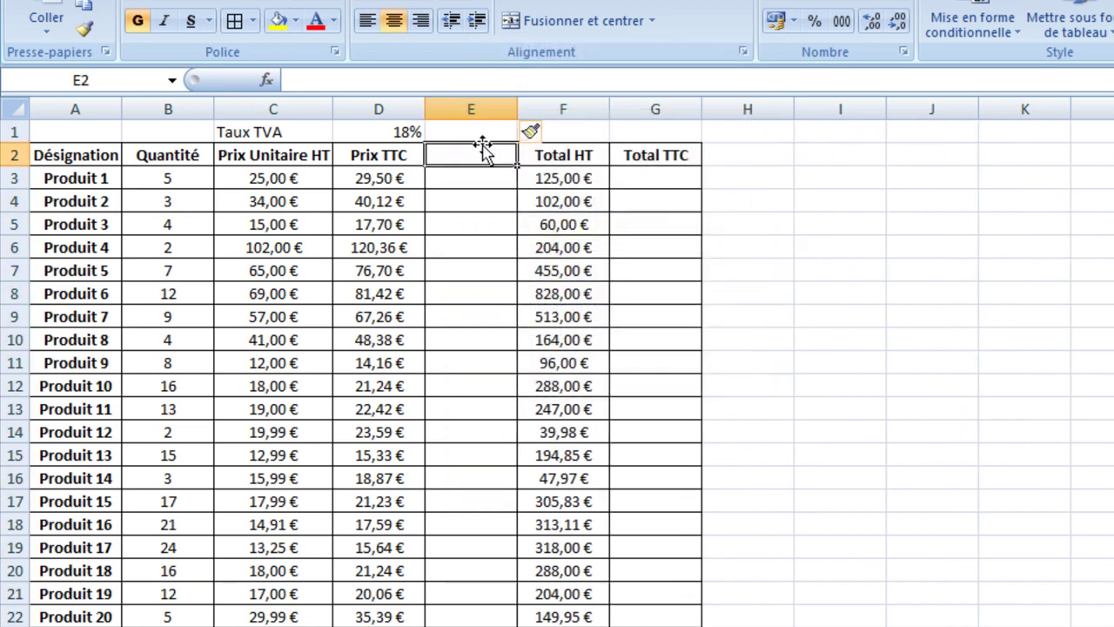
{"action": "type", "text": "T"}
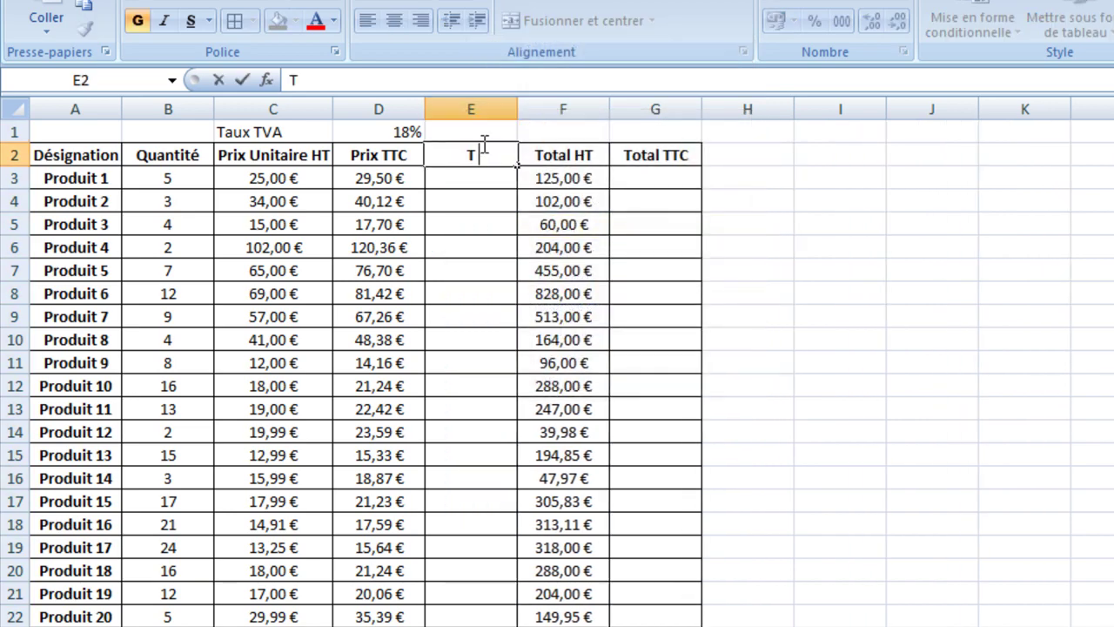
{"action": "type", "text": " VA"}
{"action": "key", "text": "Return"}
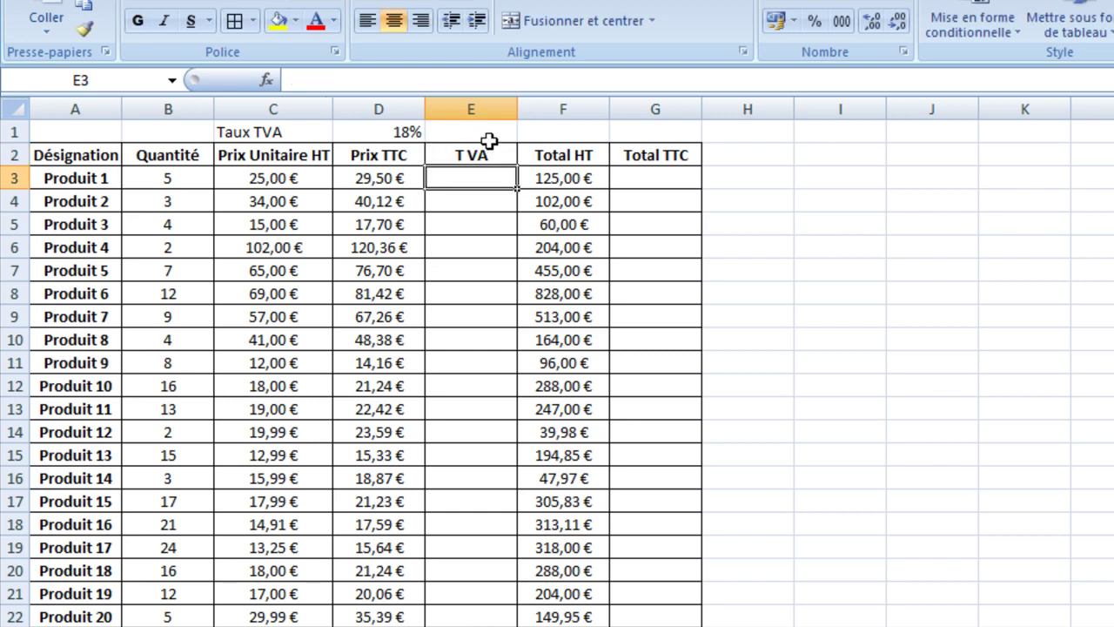
- Begin Produit 1's T VA formula in E3 with the unit price times quantity in parentheses, =(C3*B3)
{"action": "type", "text": "="}
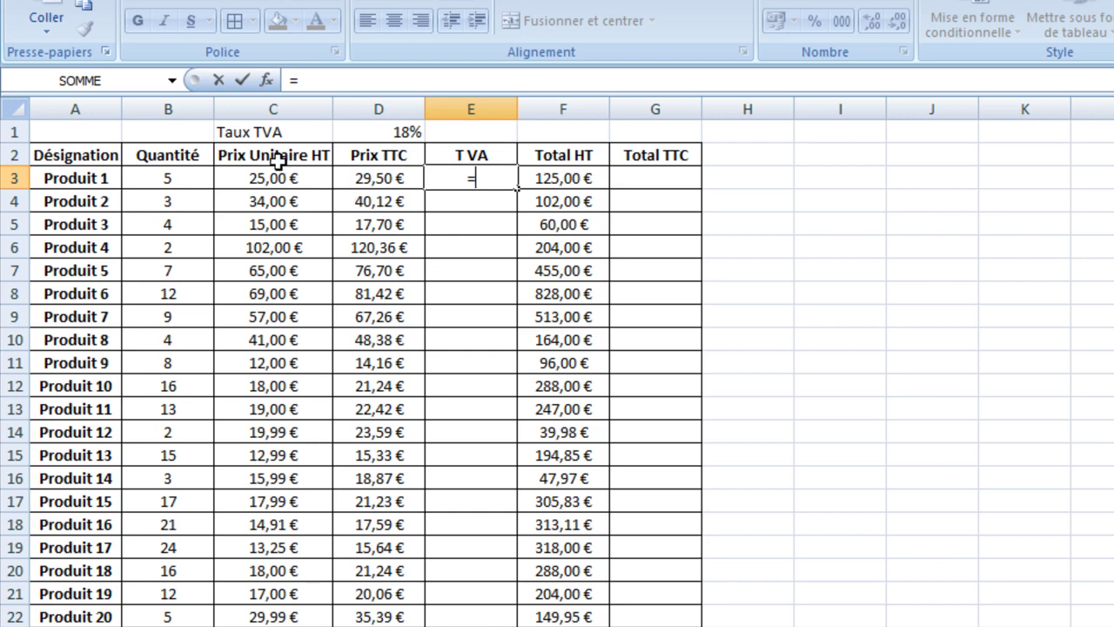
{"action": "left_click", "coordinate": [275, 181]}
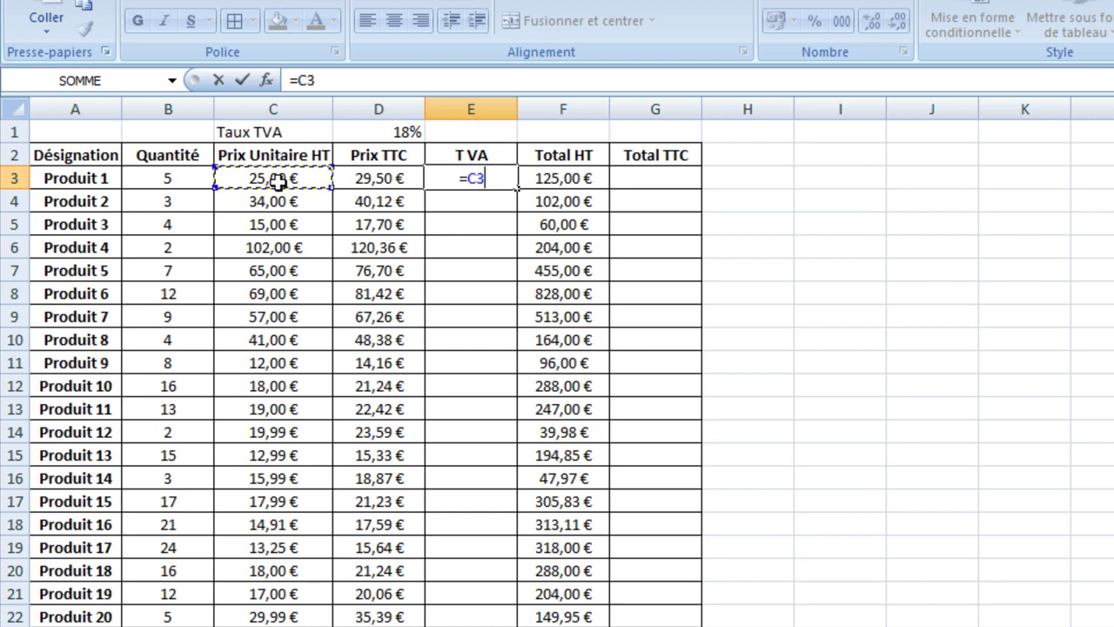
{"action": "left_click", "coordinate": [321, 80]}
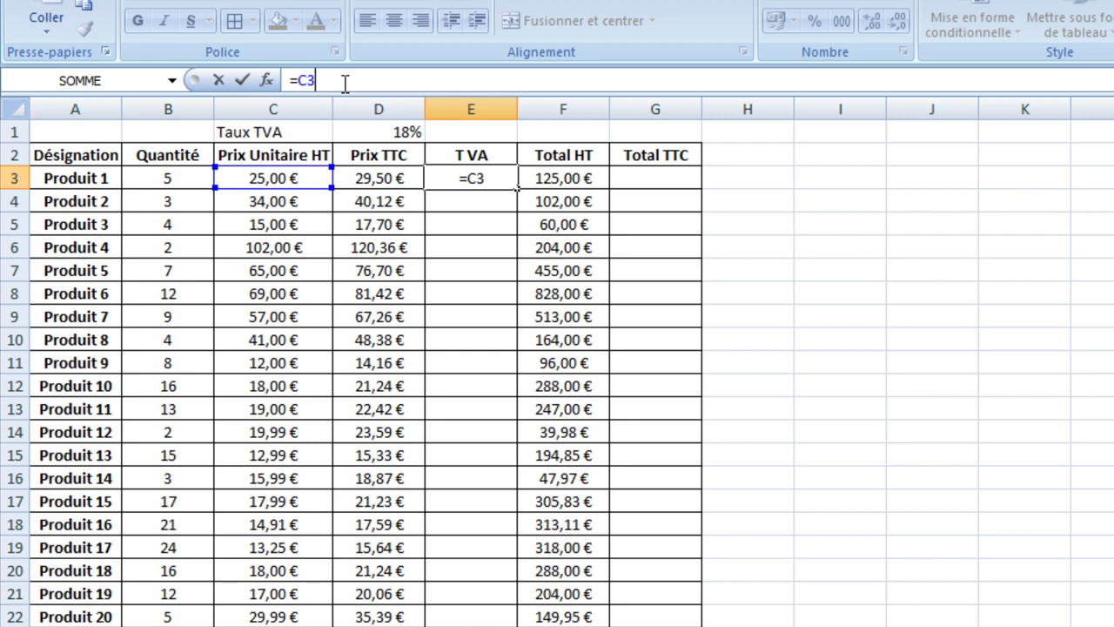
{"action": "type", "text": "*"}
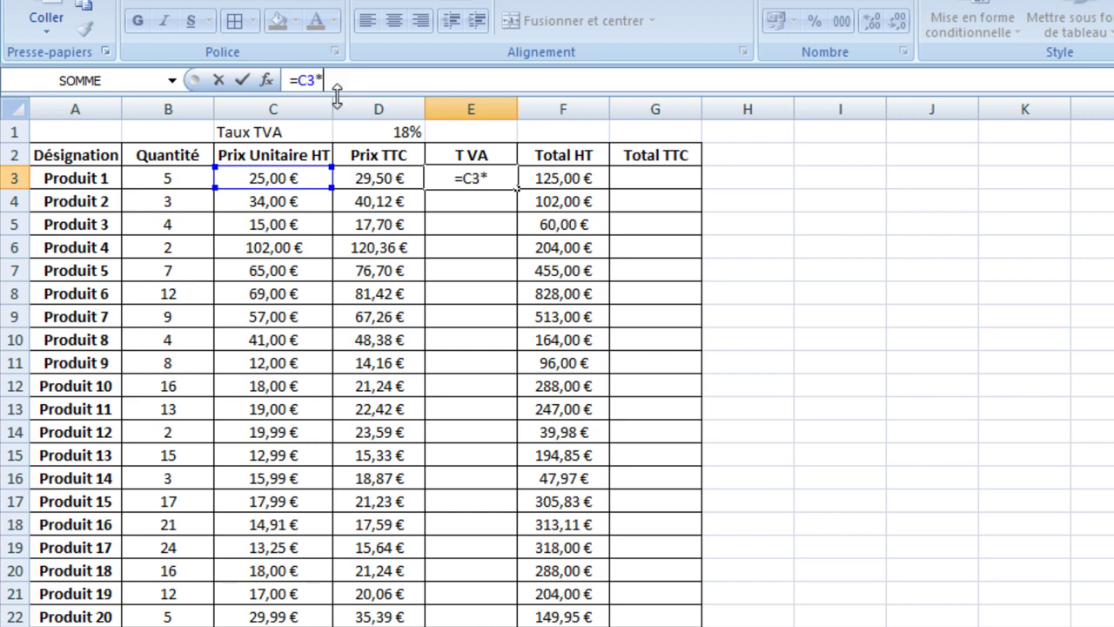
{"action": "left_click", "coordinate": [186, 185]}
{"action": "left_click", "coordinate": [297, 80]}
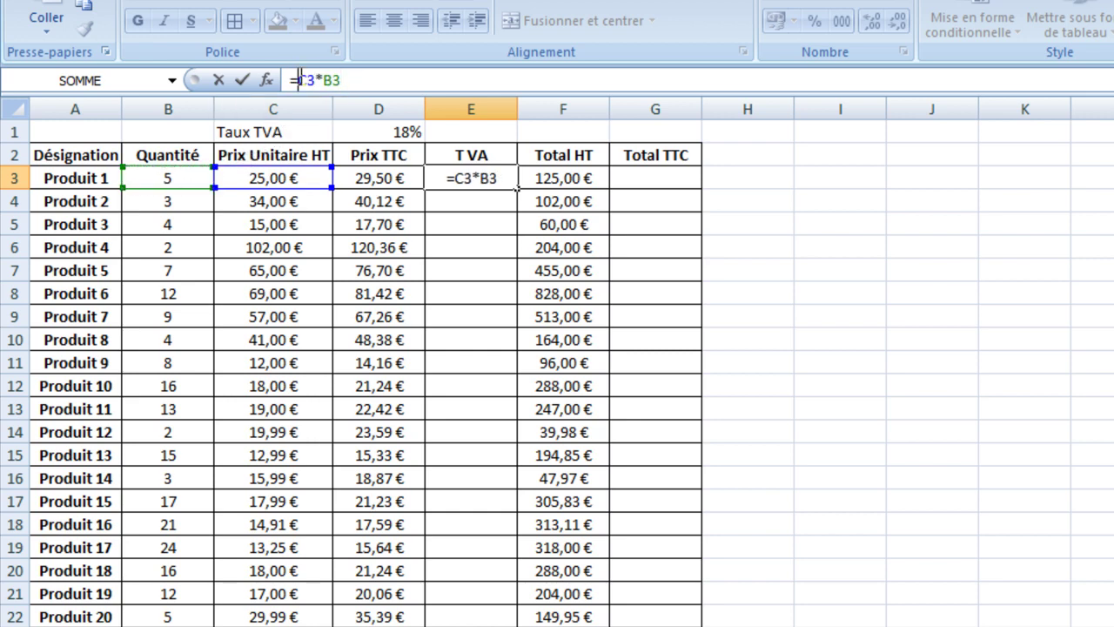
{"action": "left_click", "coordinate": [374, 80]}
{"action": "type", "text": ")"}
{"action": "left_click", "coordinate": [296, 80]}
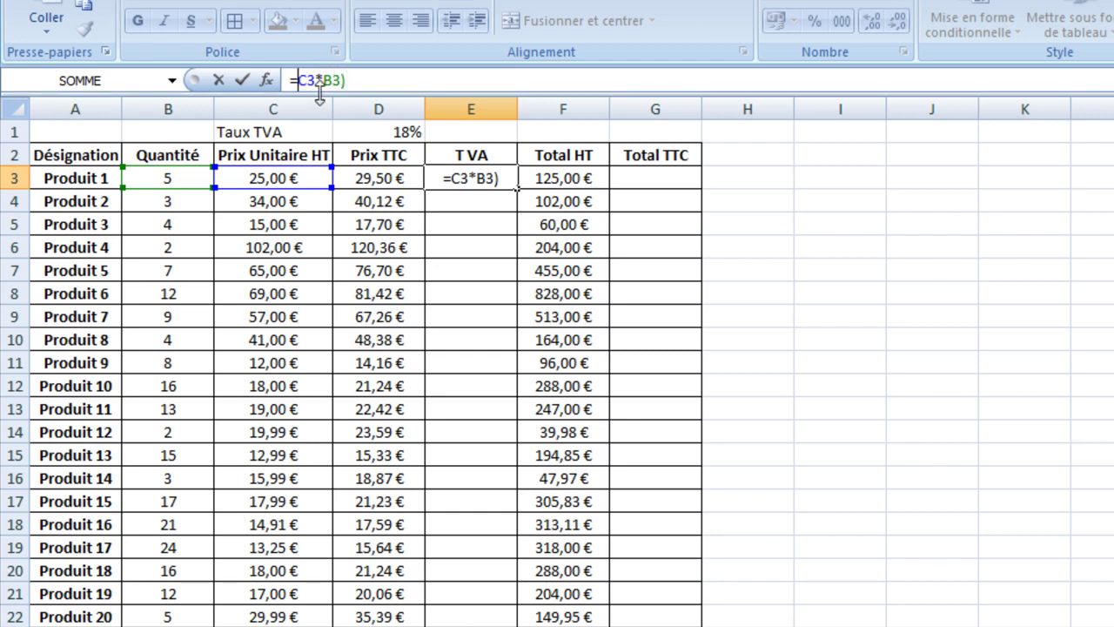
{"action": "type", "text": "("}
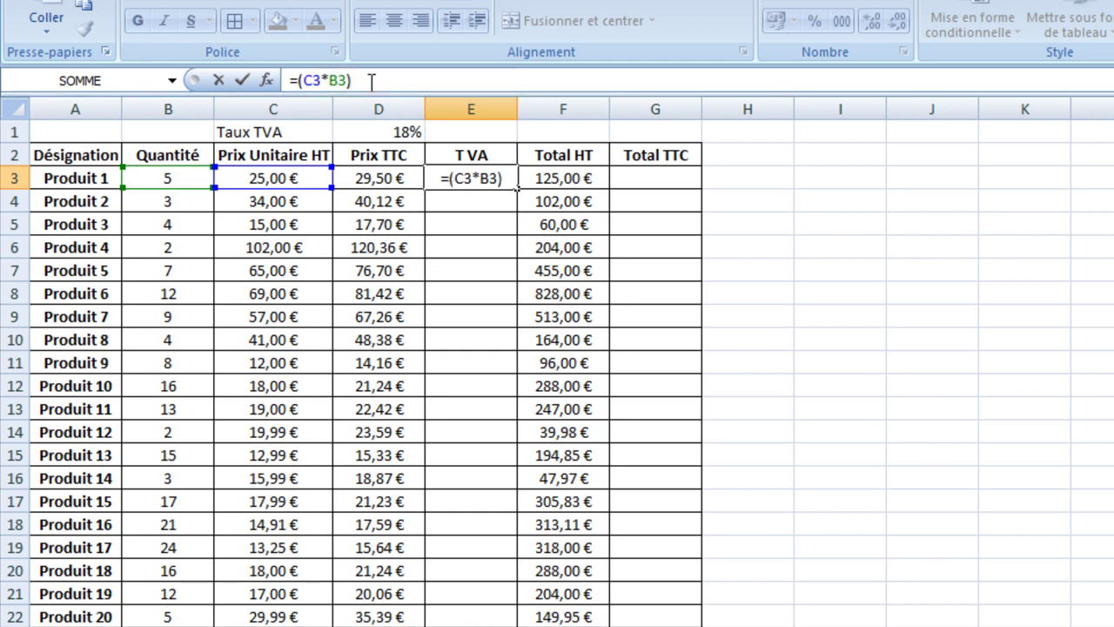
- Complete the E3 formula as =(C3*B3)+(C3*B3)*D$1, with the row of the TVA rate reference locked
{"action": "type", "text": "+"}
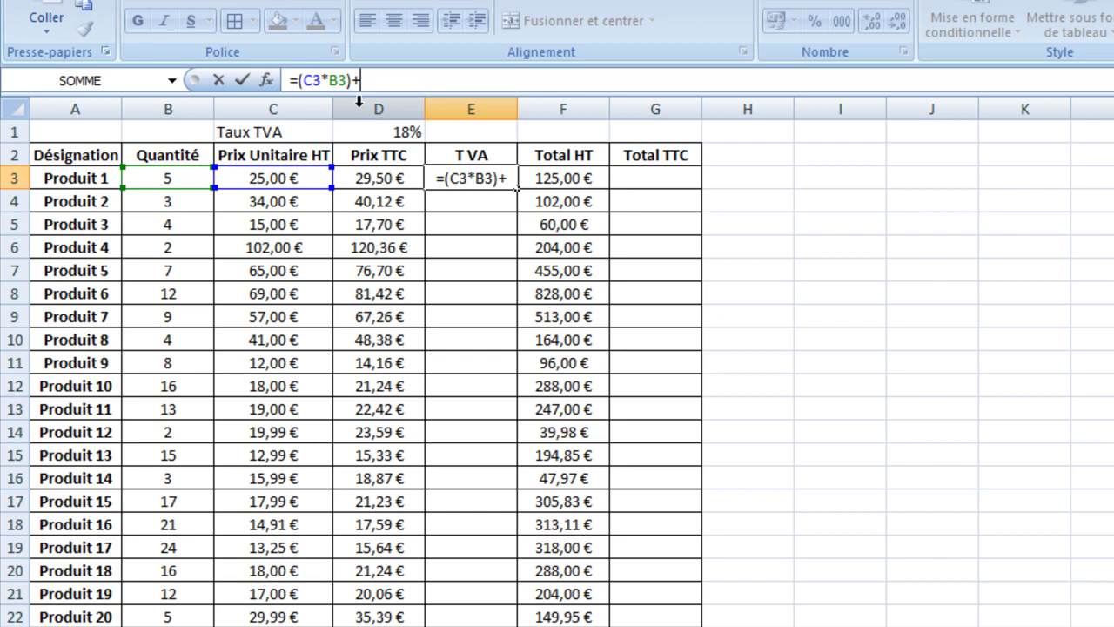
{"action": "type", "text": "c"}
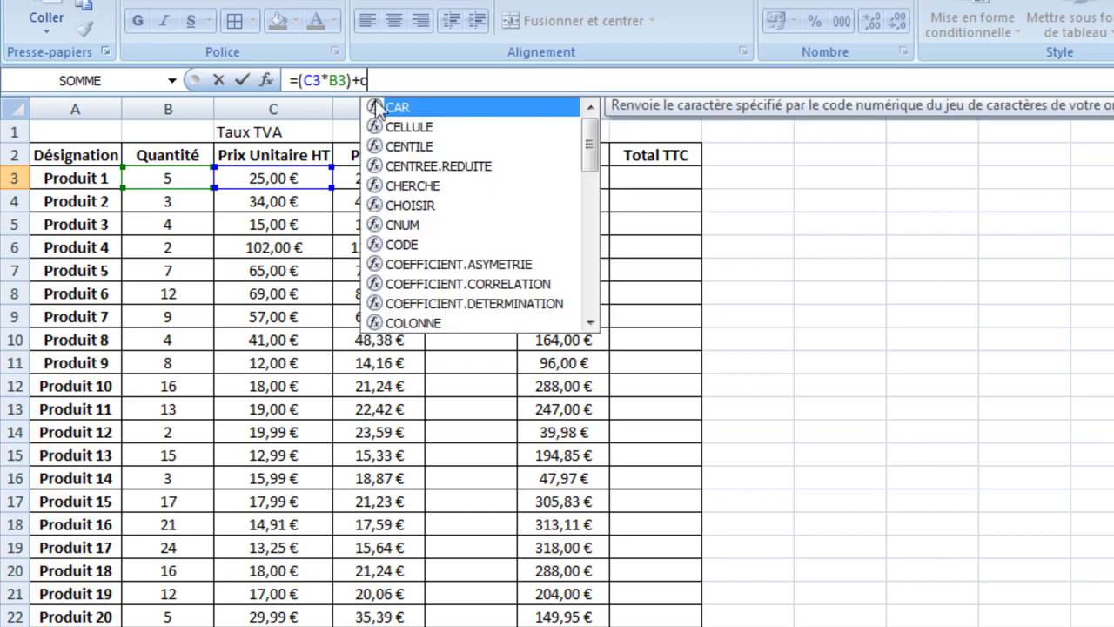
{"action": "type", "text": "3"}
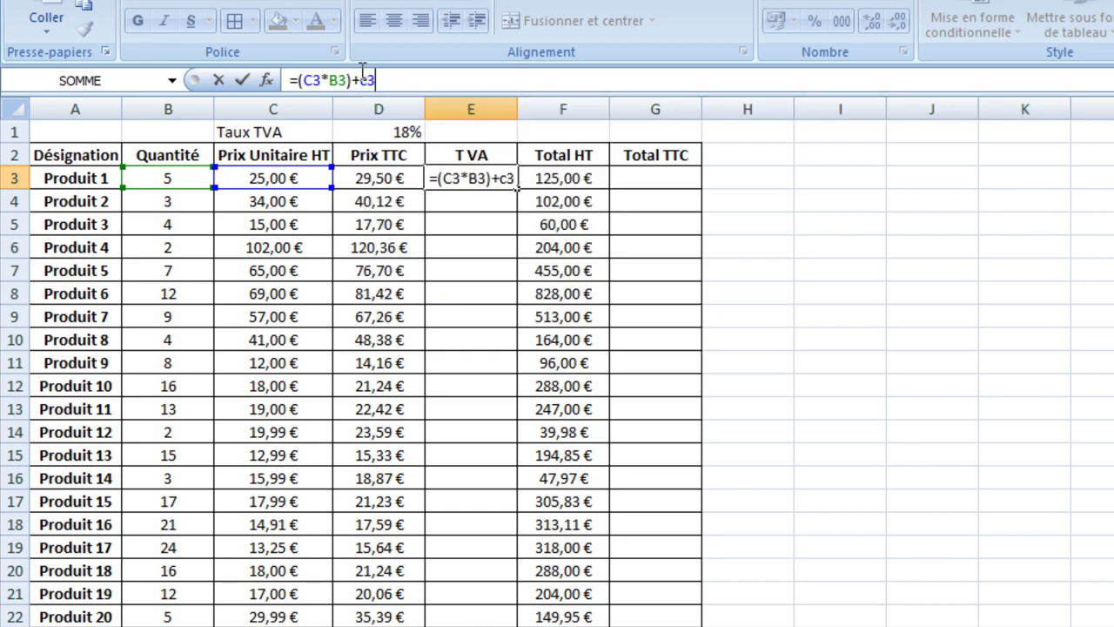
{"action": "left_click", "coordinate": [363, 80]}
{"action": "type", "text": "(c3"}
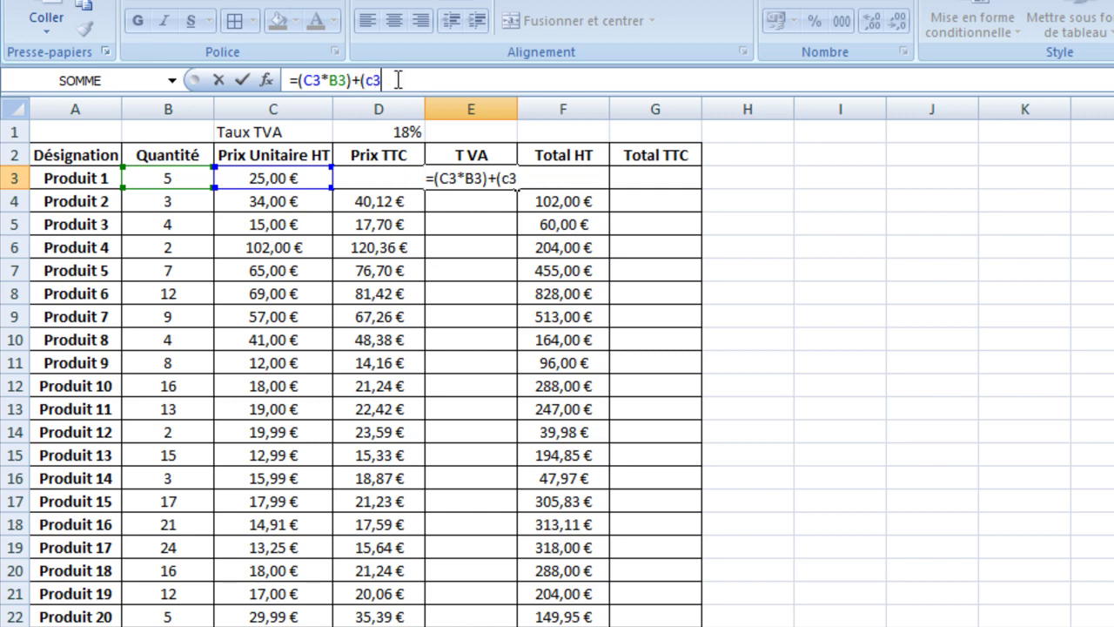
{"action": "type", "text": "*b"}
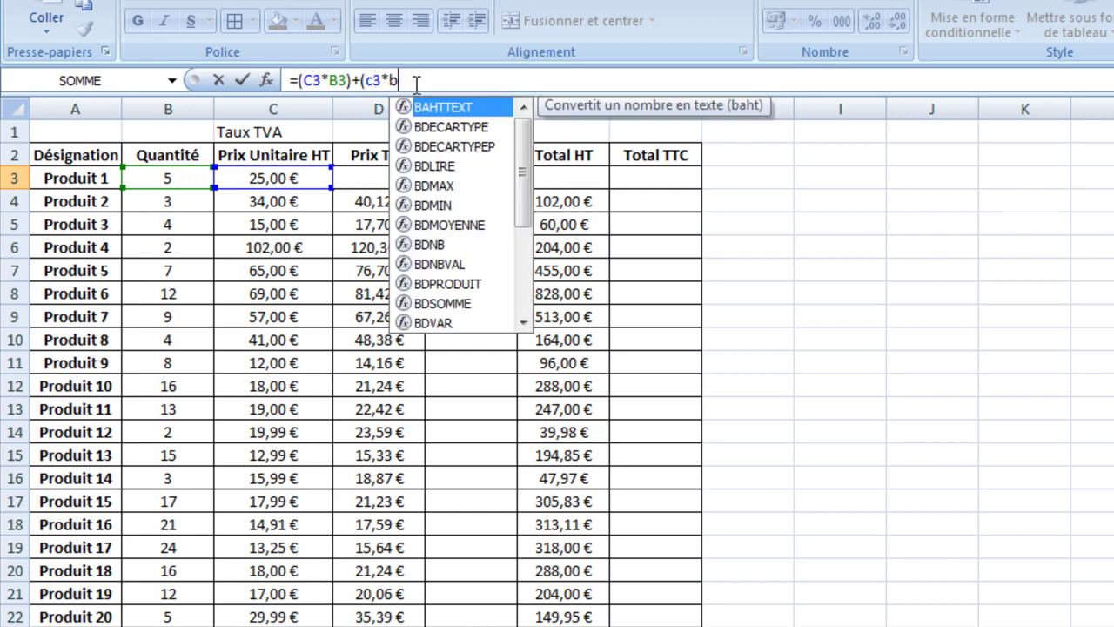
{"action": "type", "text": "3"}
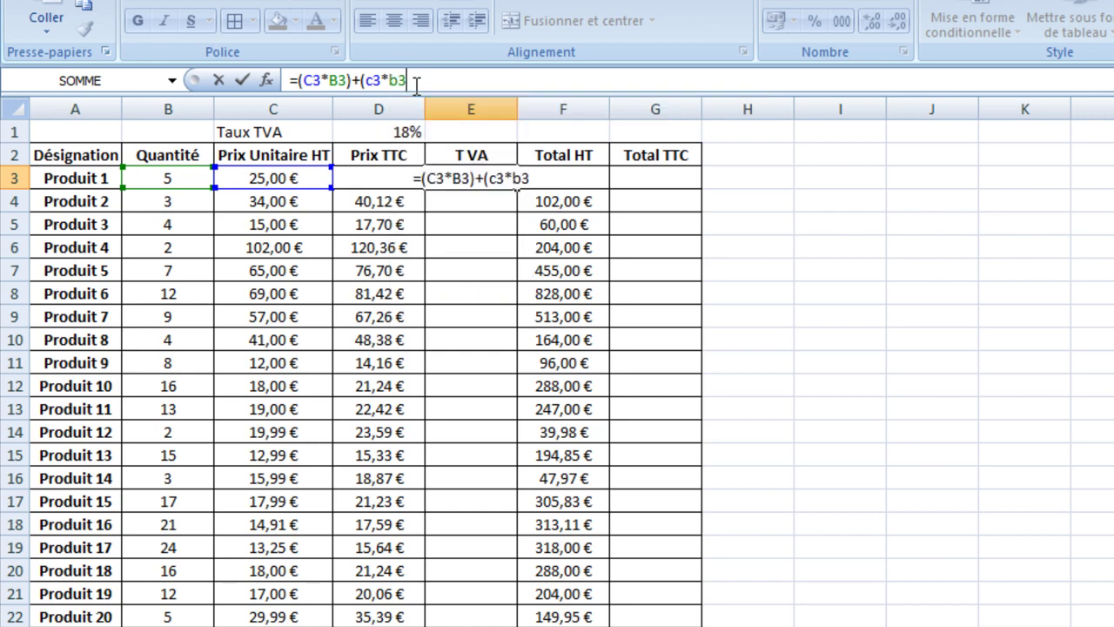
{"action": "type", "text": ")"}
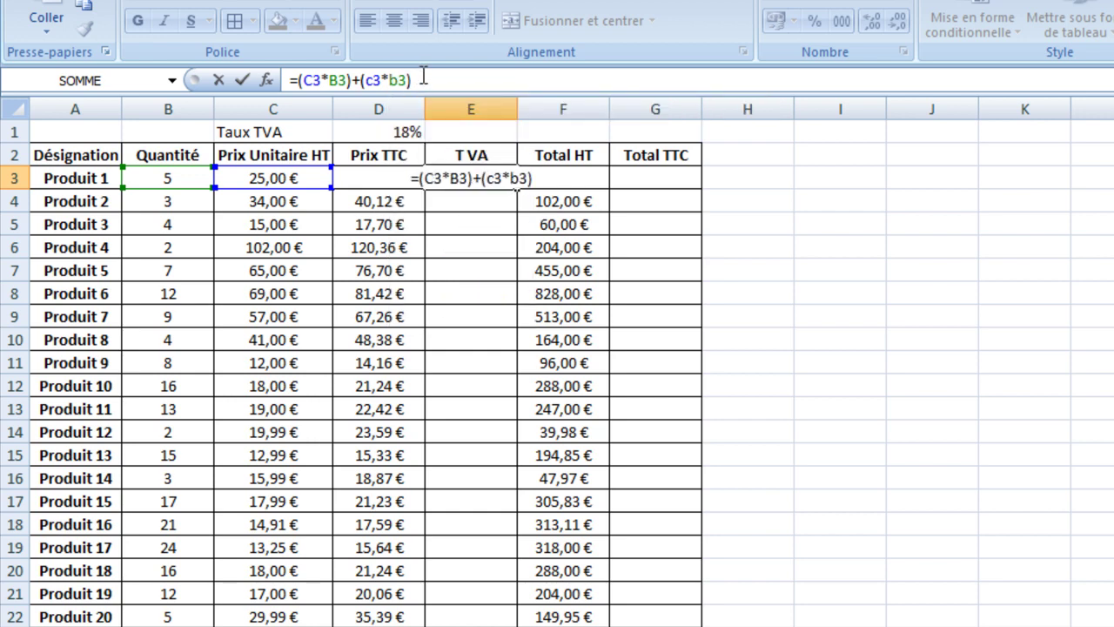
{"action": "type", "text": "*"}
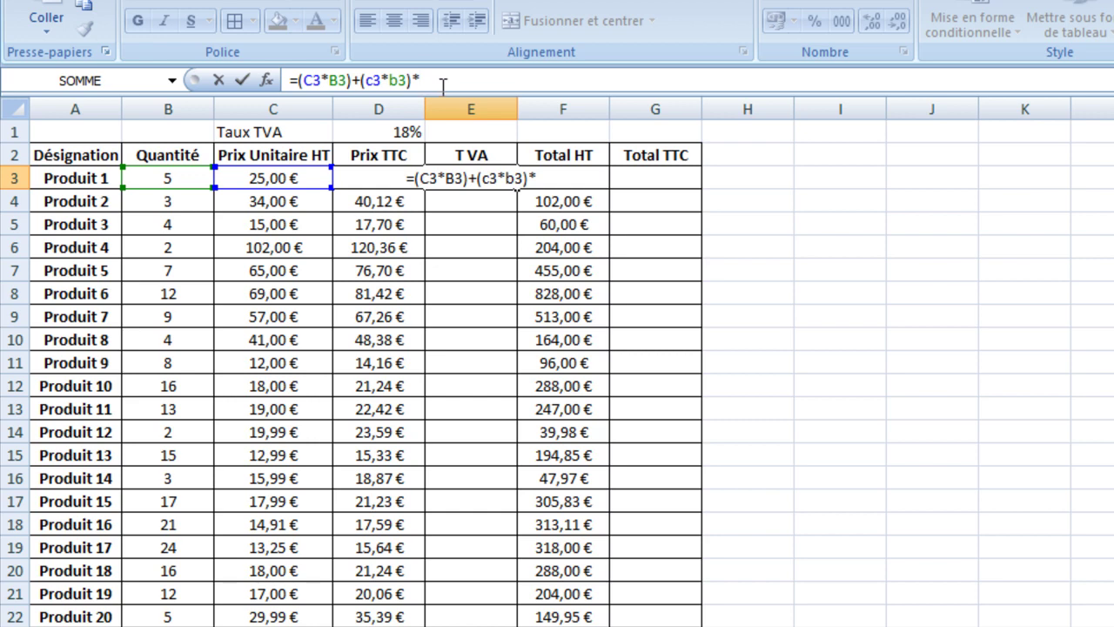
{"action": "left_click", "coordinate": [401, 131]}
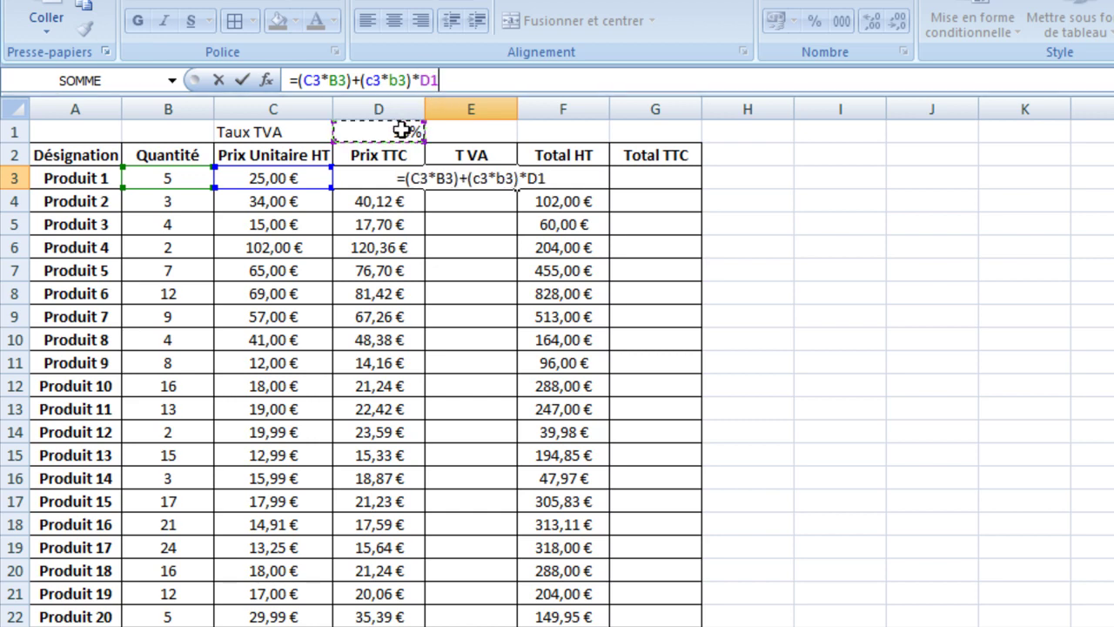
{"action": "left_click", "coordinate": [439, 80]}
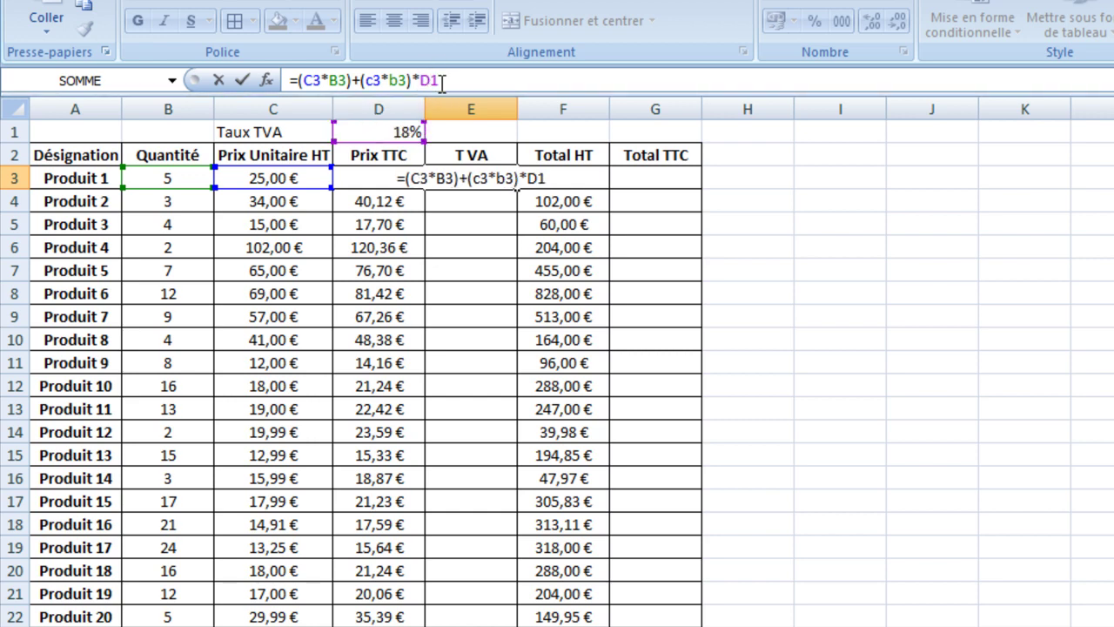
{"action": "type", "text": "$"}
{"action": "key", "text": "Return"}
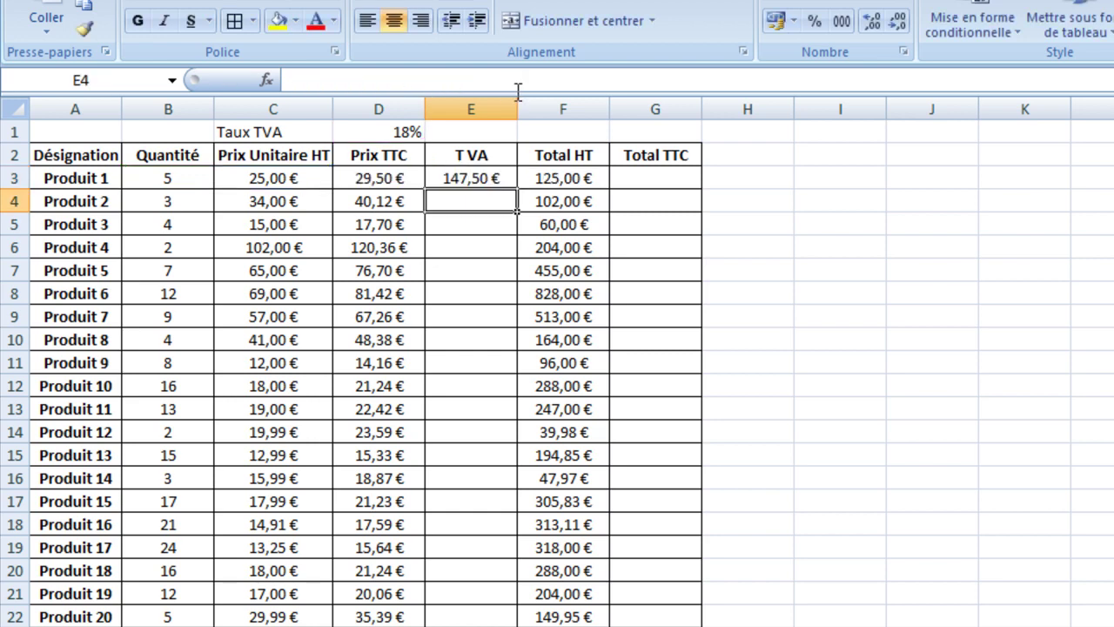
{"action": "left_click", "coordinate": [488, 176]}
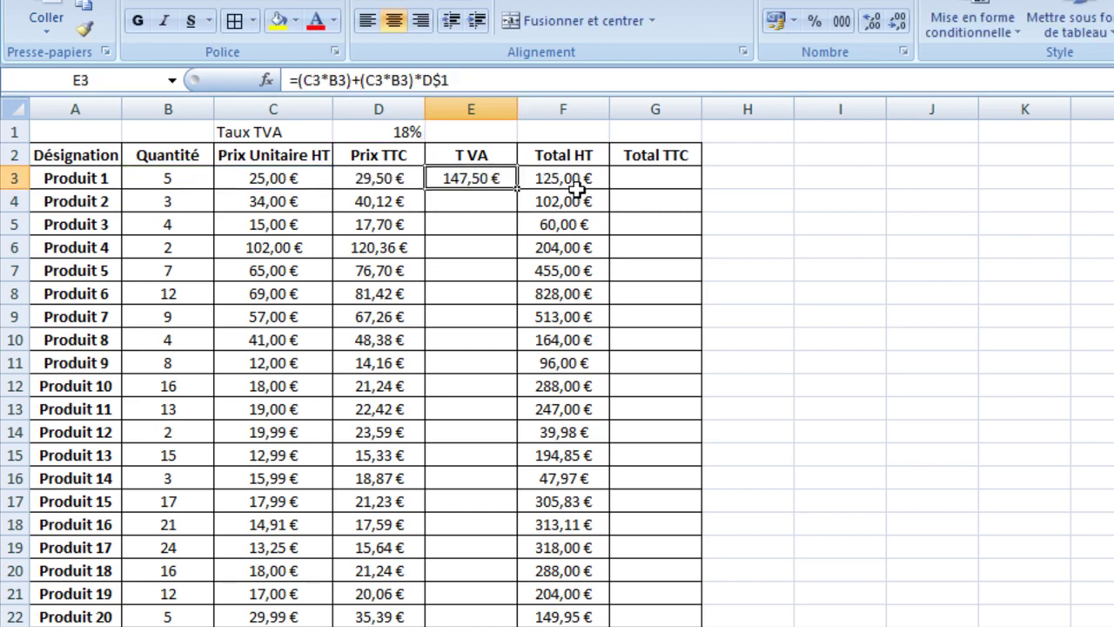
- Enter the formula =F3+E3 in G3 to add Produit 1's Total HT and T VA
{"action": "left_click", "coordinate": [646, 175]}
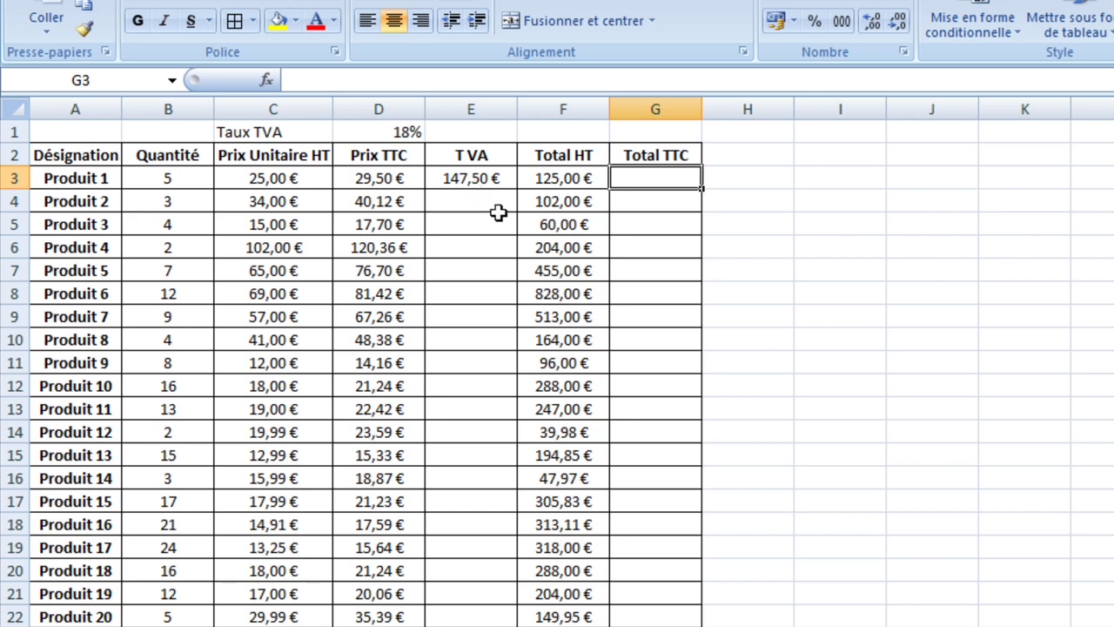
{"action": "type", "text": "="}
{"action": "left_click", "coordinate": [546, 179]}
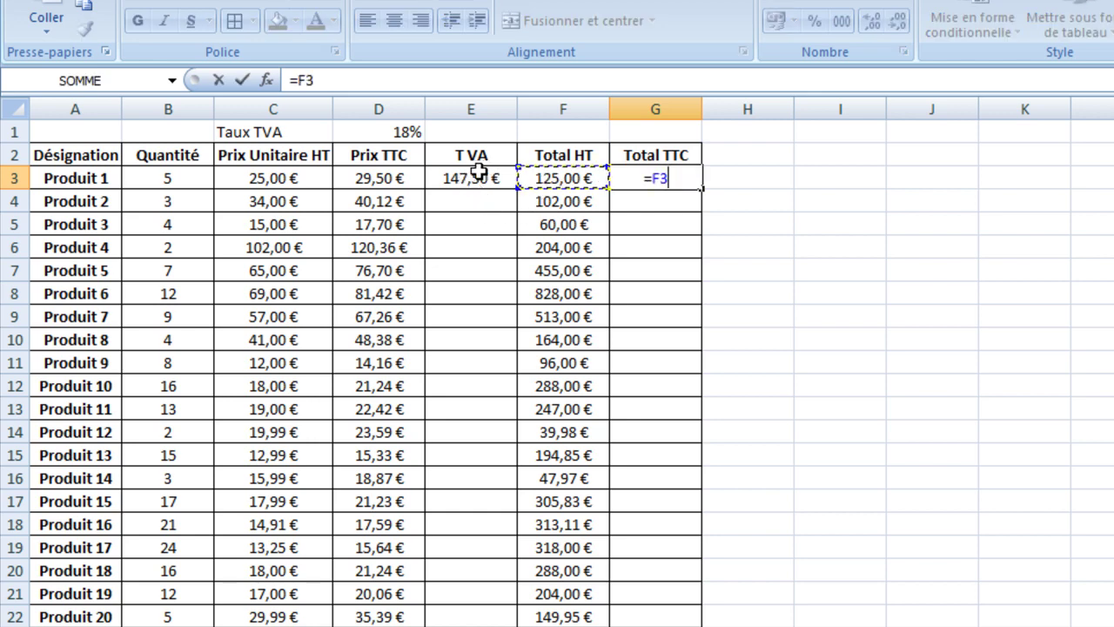
{"action": "type", "text": "+"}
{"action": "left_click", "coordinate": [479, 175]}
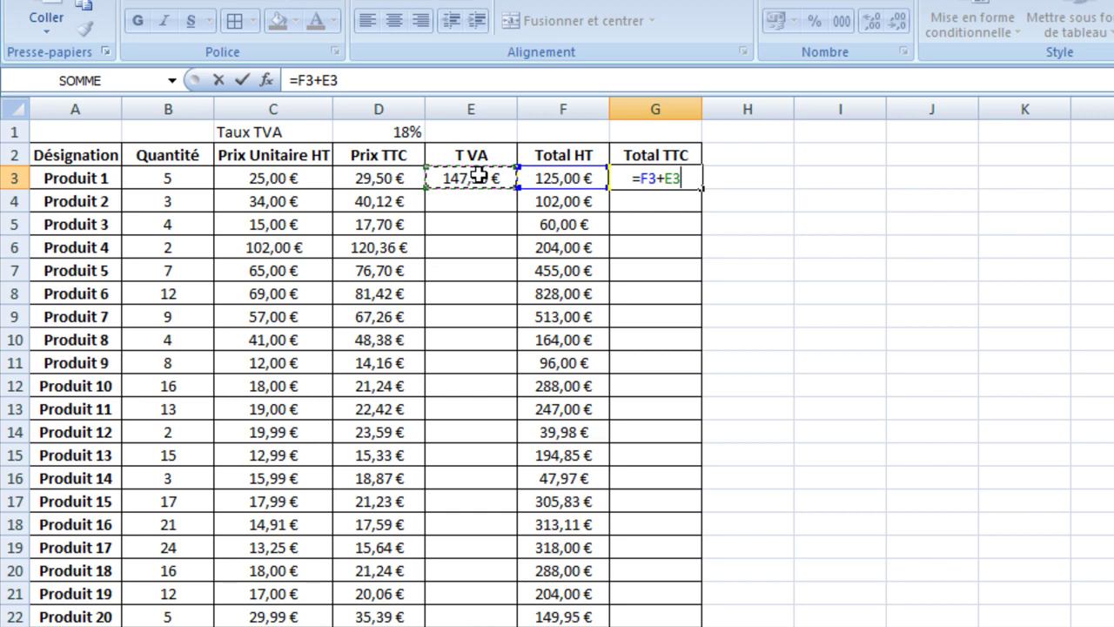
{"action": "key", "text": "Return"}
- Copy Produit 1's Total TTC from G3 and paste it into I3 as values only
{"action": "left_click", "coordinate": [665, 181]}
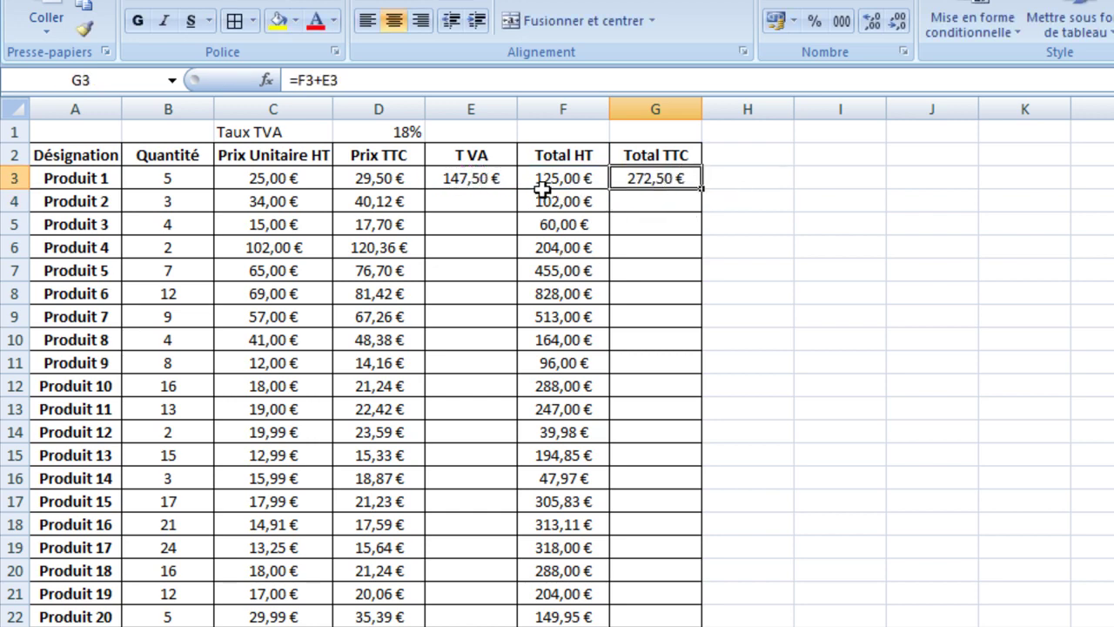
{"action": "key", "text": "ctrl+c"}
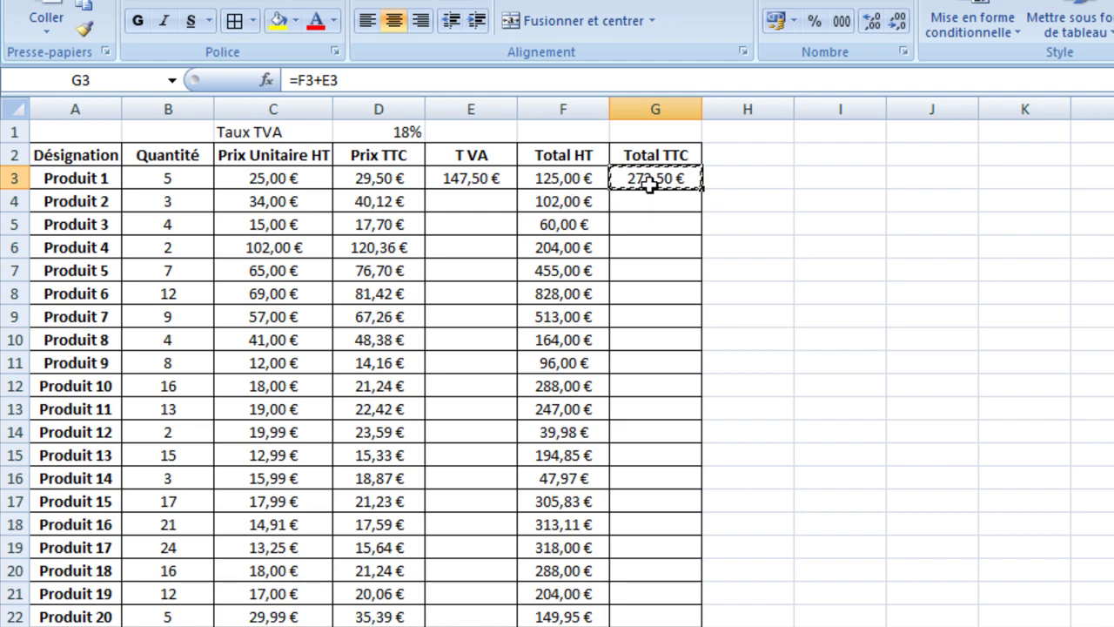
{"action": "right_click", "coordinate": [648, 179]}
{"action": "left_click", "coordinate": [687, 223]}
{"action": "left_click", "coordinate": [804, 179]}
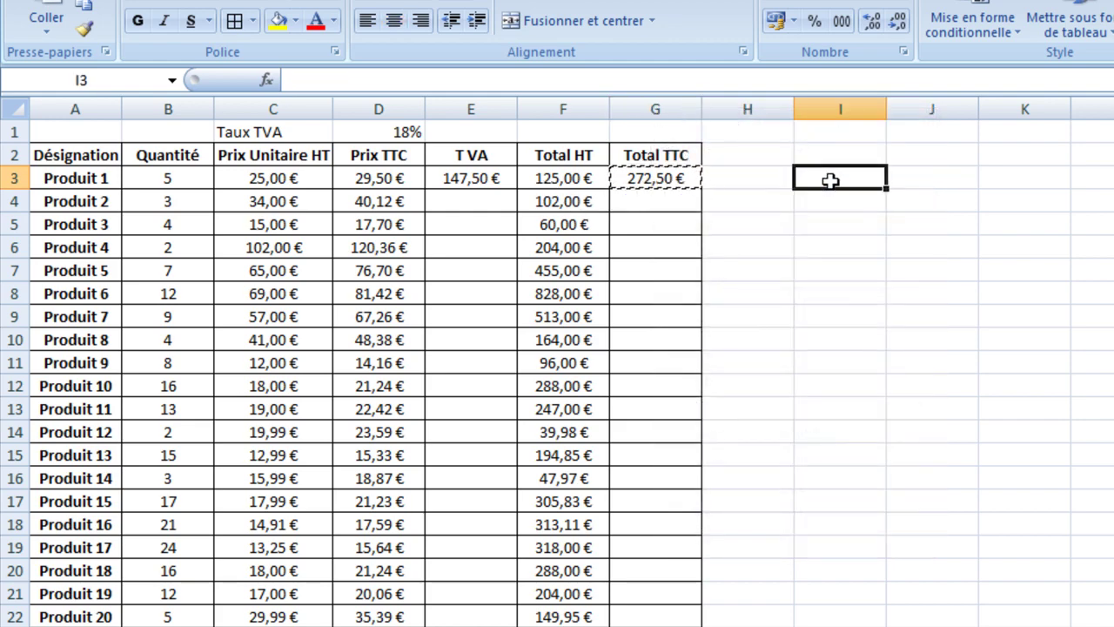
{"action": "right_click", "coordinate": [833, 182]}
{"action": "left_click", "coordinate": [915, 271]}
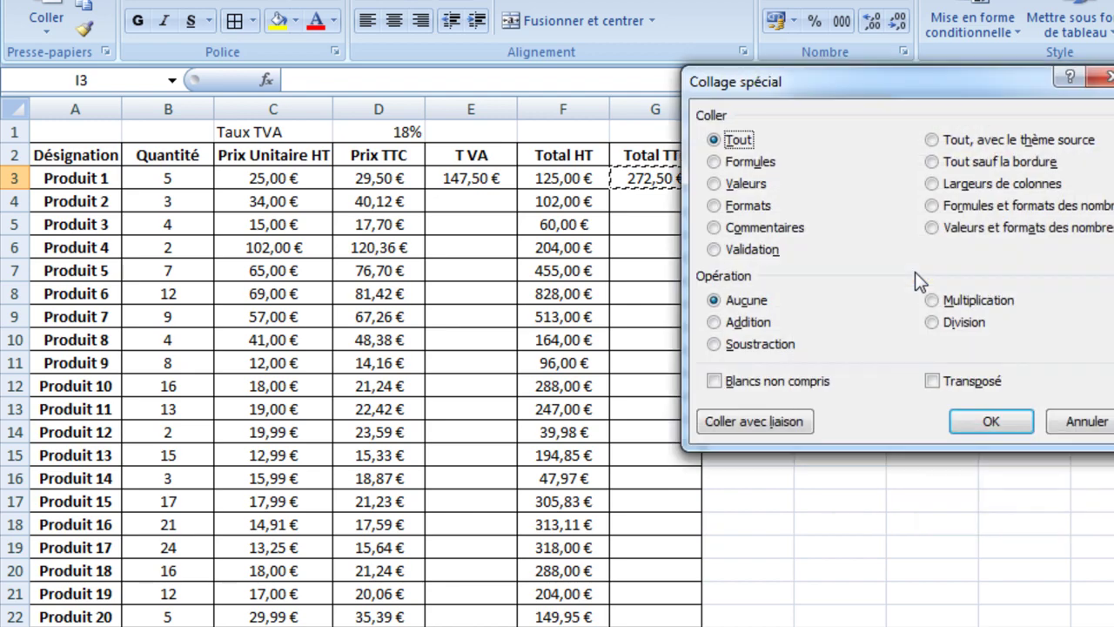
{"action": "left_click", "coordinate": [756, 185]}
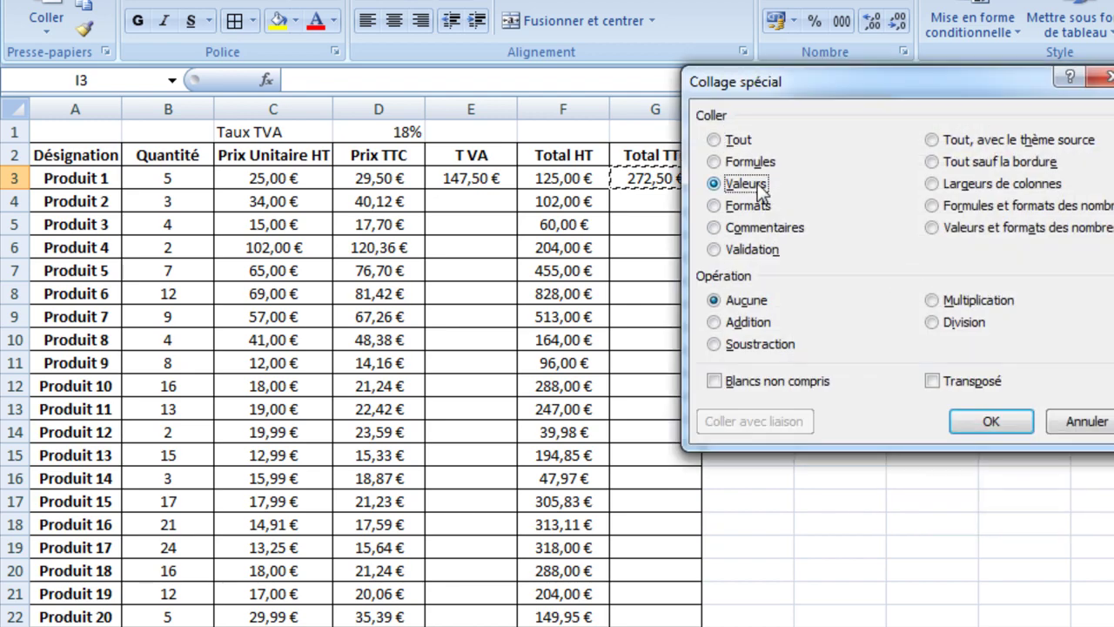
{"action": "left_click", "coordinate": [995, 421]}
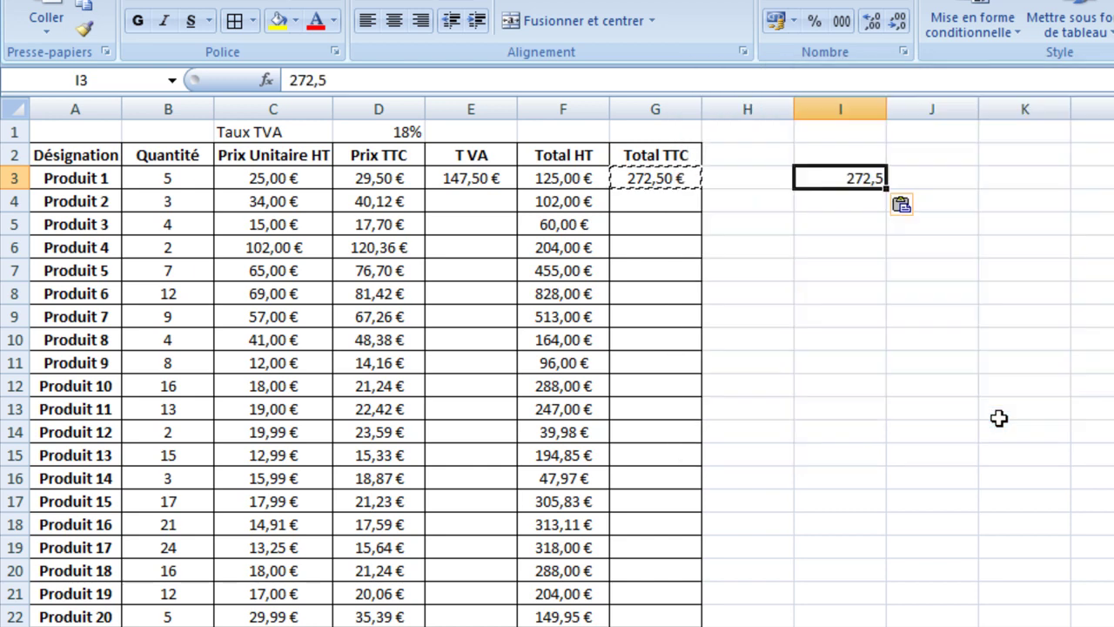
- Replace the G3 formula with =B3*D3, multiplying Produit 1's quantity by its Prix TTC
{"action": "left_click", "coordinate": [663, 180]}
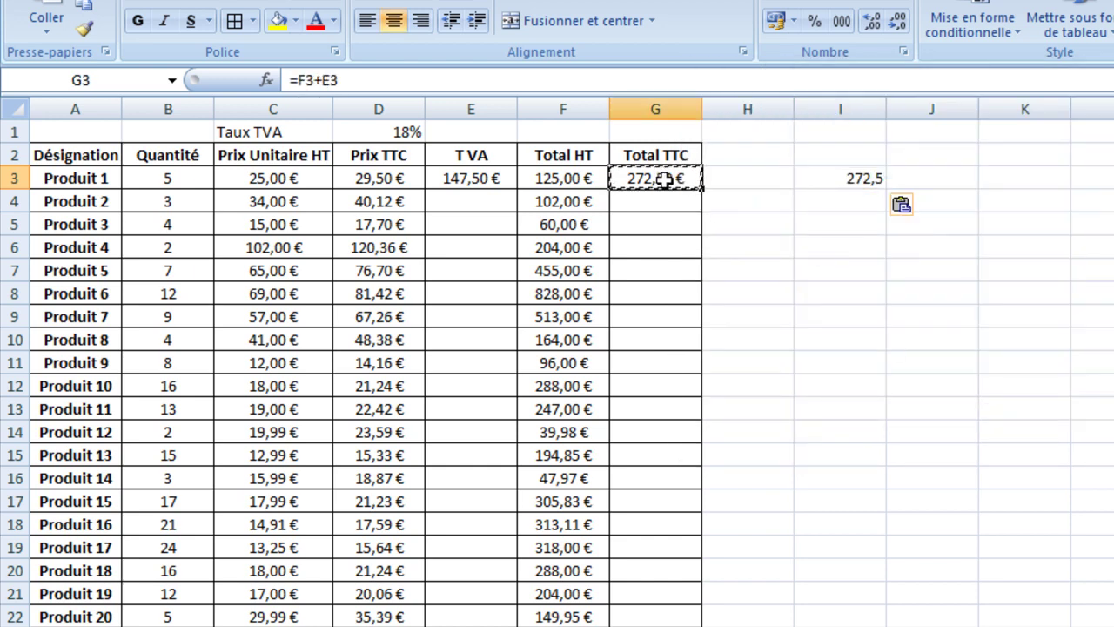
{"action": "type", "text": "="}
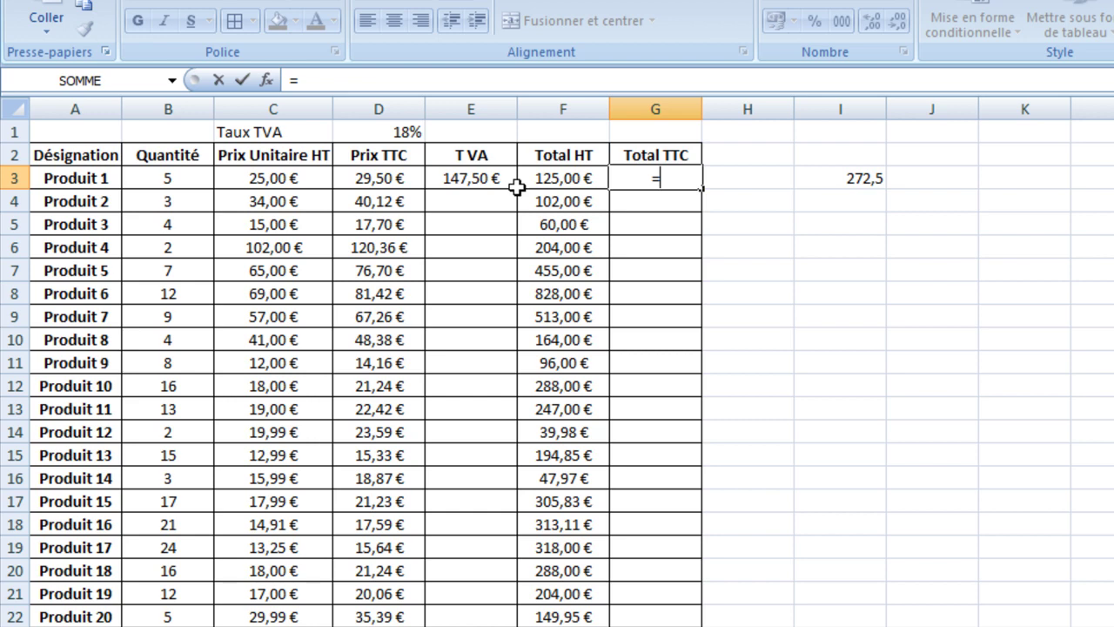
{"action": "left_click", "coordinate": [183, 180]}
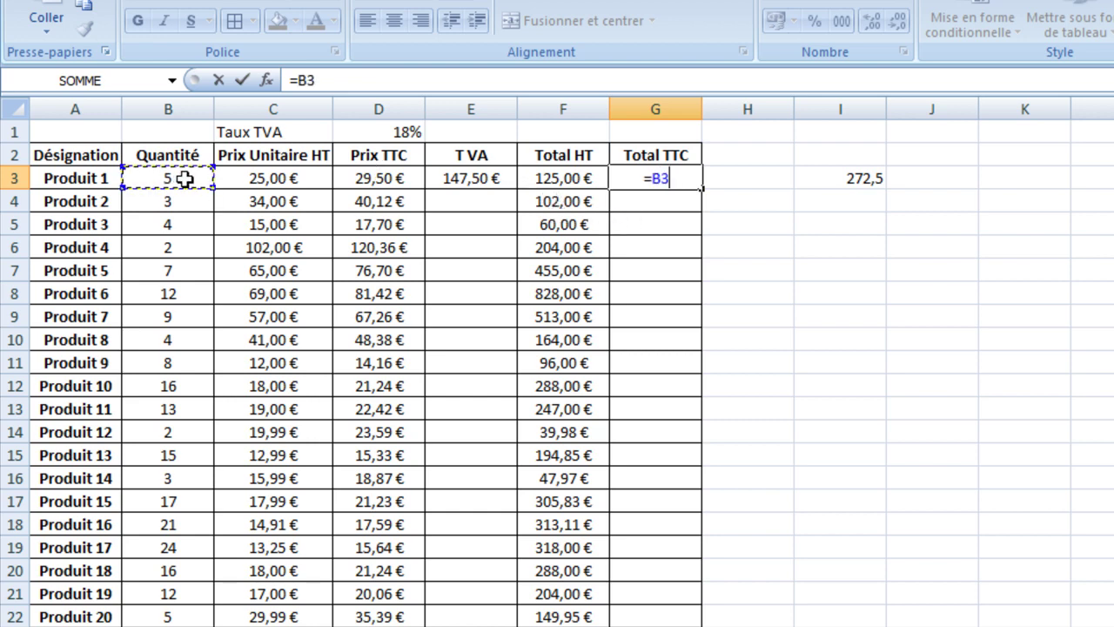
{"action": "type", "text": "*"}
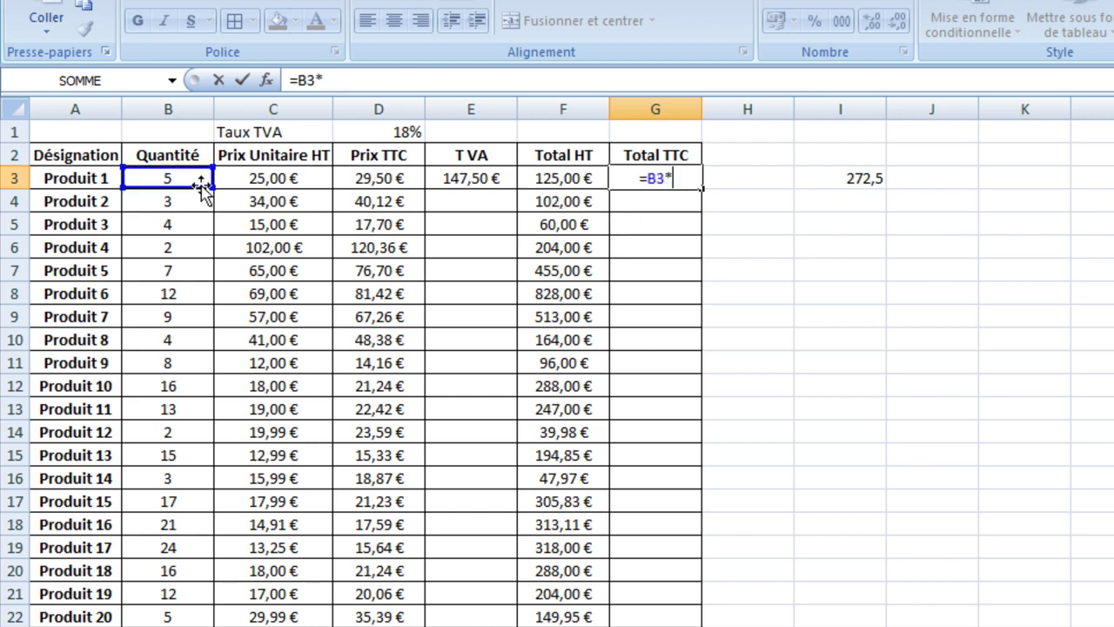
{"action": "left_click", "coordinate": [394, 178]}
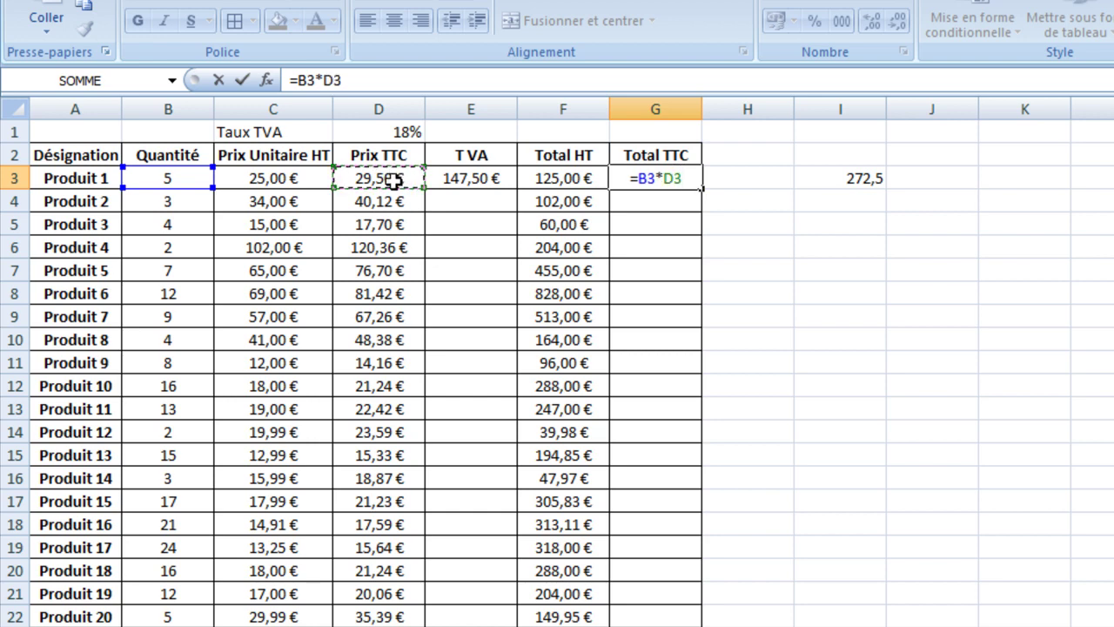
{"action": "key", "text": "Return"}
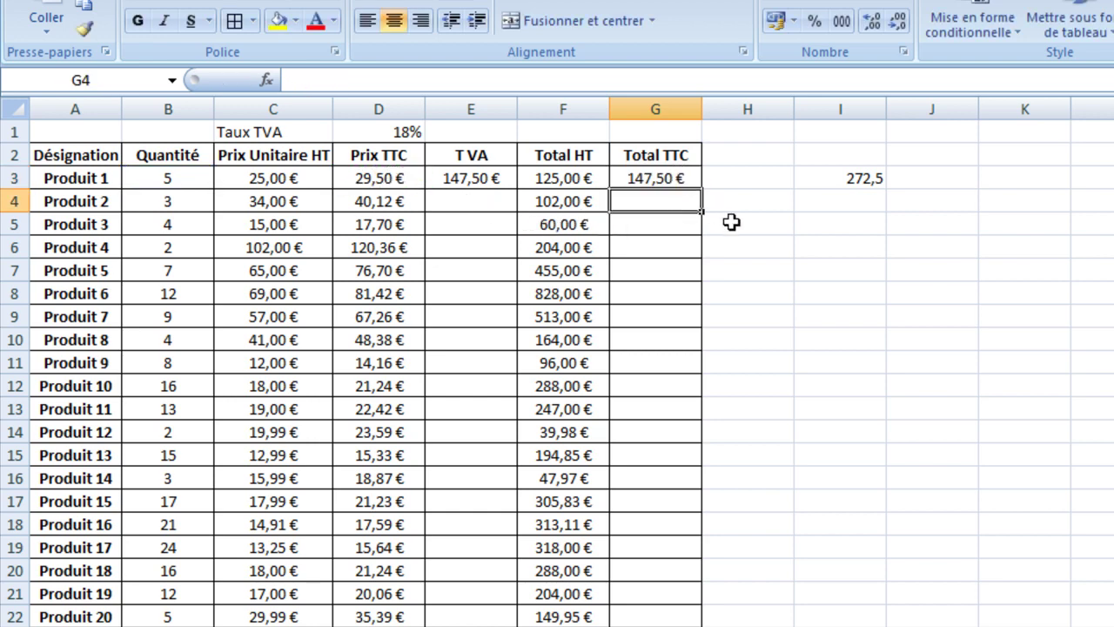
- Add parentheses around the TVA term of the G3 formula, making it =(C3*B3)+((B3*C3)*D$1)
{"action": "left_click", "coordinate": [851, 178]}
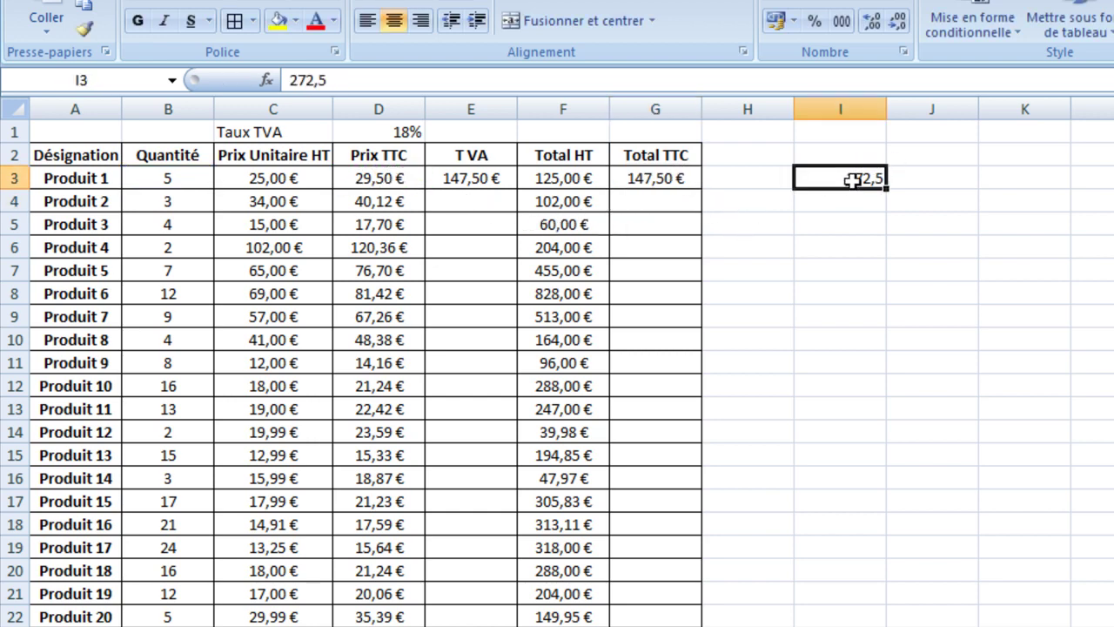
{"action": "key", "text": "Left"}
{"action": "key", "text": "Left"}
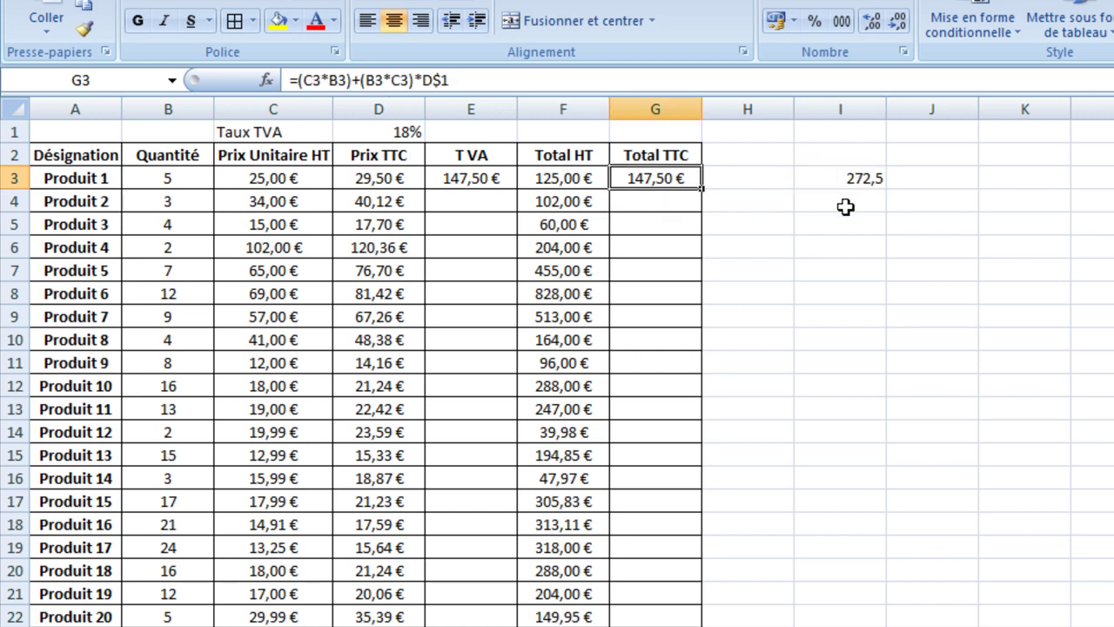
{"action": "left_click", "coordinate": [368, 80]}
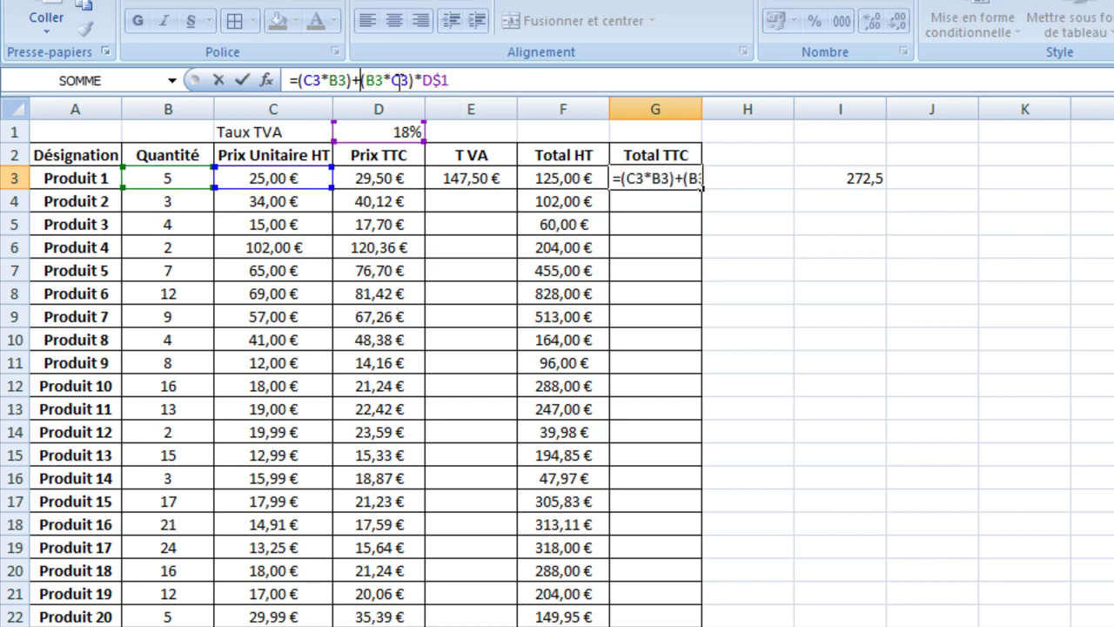
{"action": "left_click", "coordinate": [416, 80]}
{"action": "type", "text": "("}
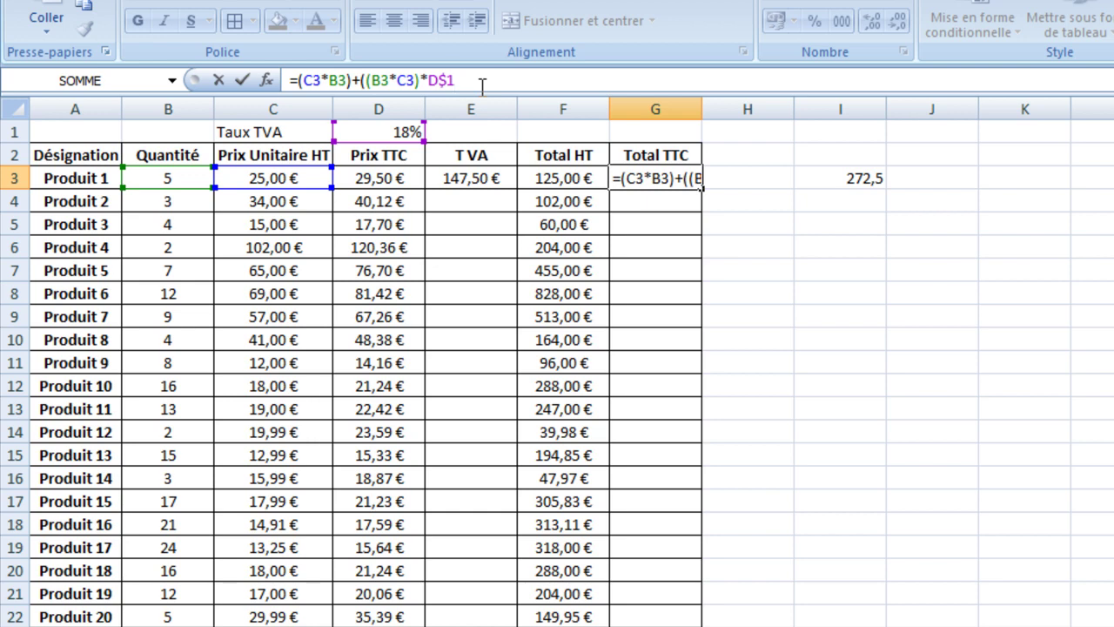
{"action": "type", "text": ")"}
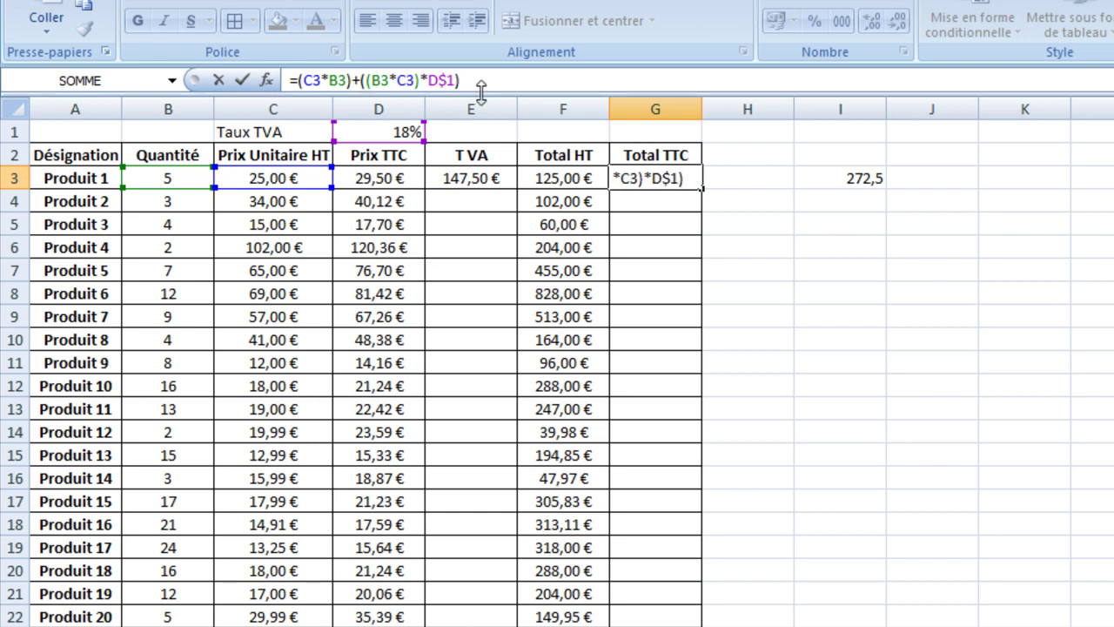
{"action": "key", "text": "Return"}
{"action": "left_click", "coordinate": [671, 179]}
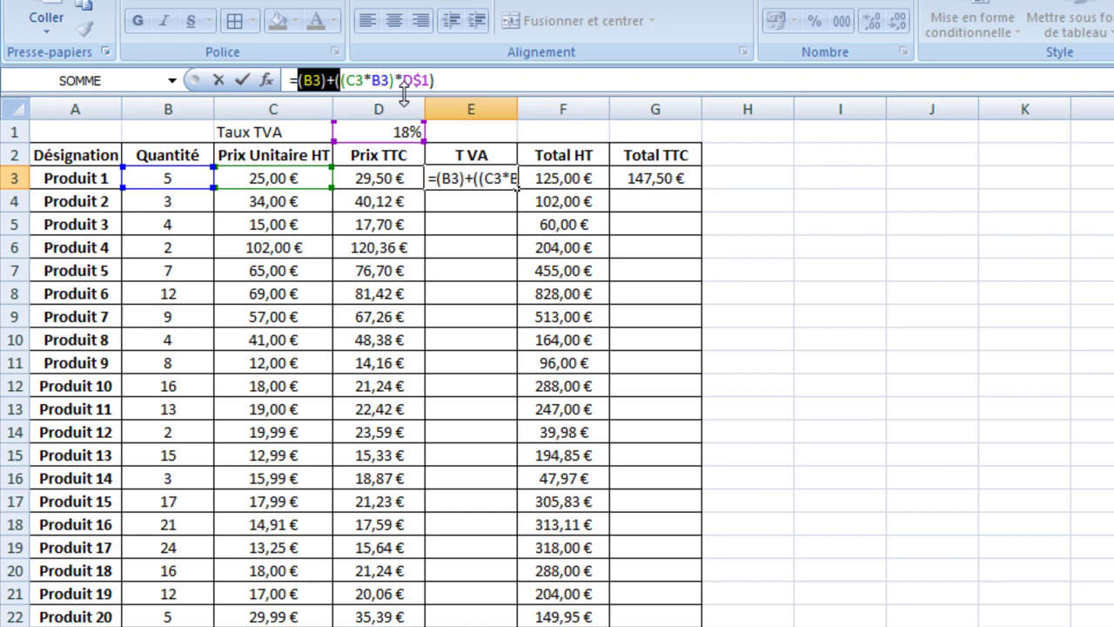
- Reduce Produit 1's T VA formula in E3 to =C3*D$1, removing the quantity and the extra parentheses
{"action": "key", "text": "Delete"}
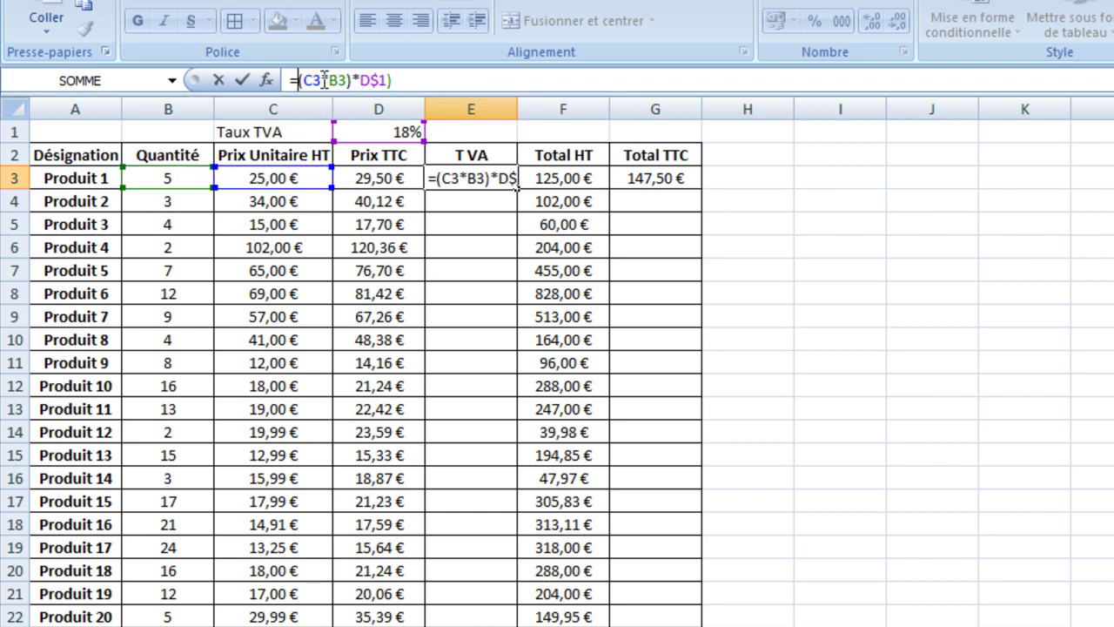
{"action": "left_click_drag", "start_coordinate": [320, 80], "coordinate": [352, 80]}
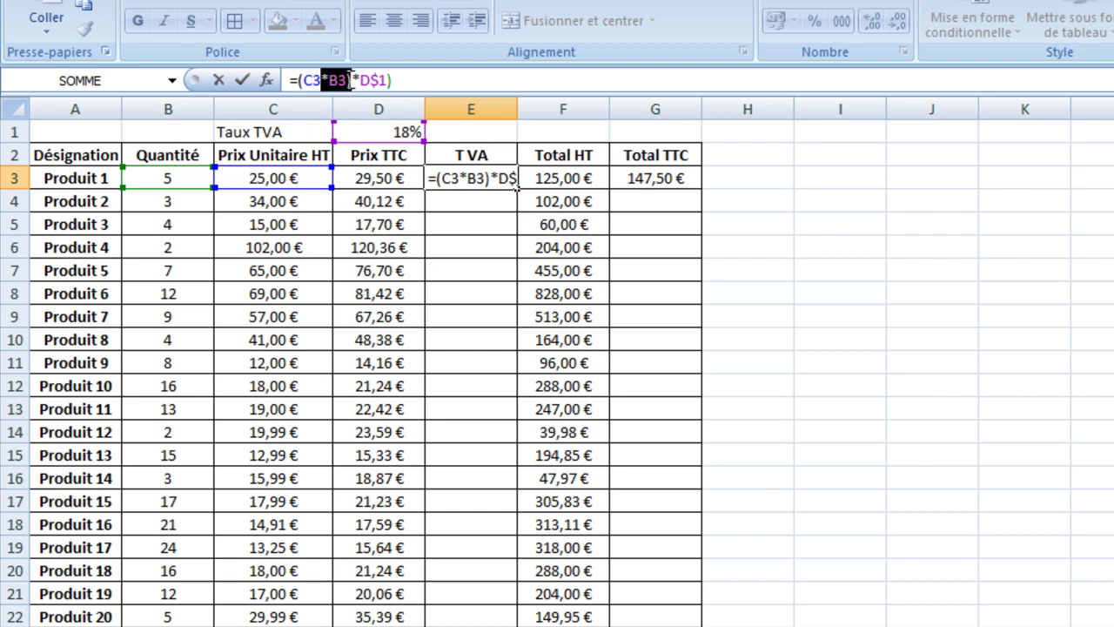
{"action": "key", "text": "Delete"}
{"action": "left_click", "coordinate": [373, 80]}
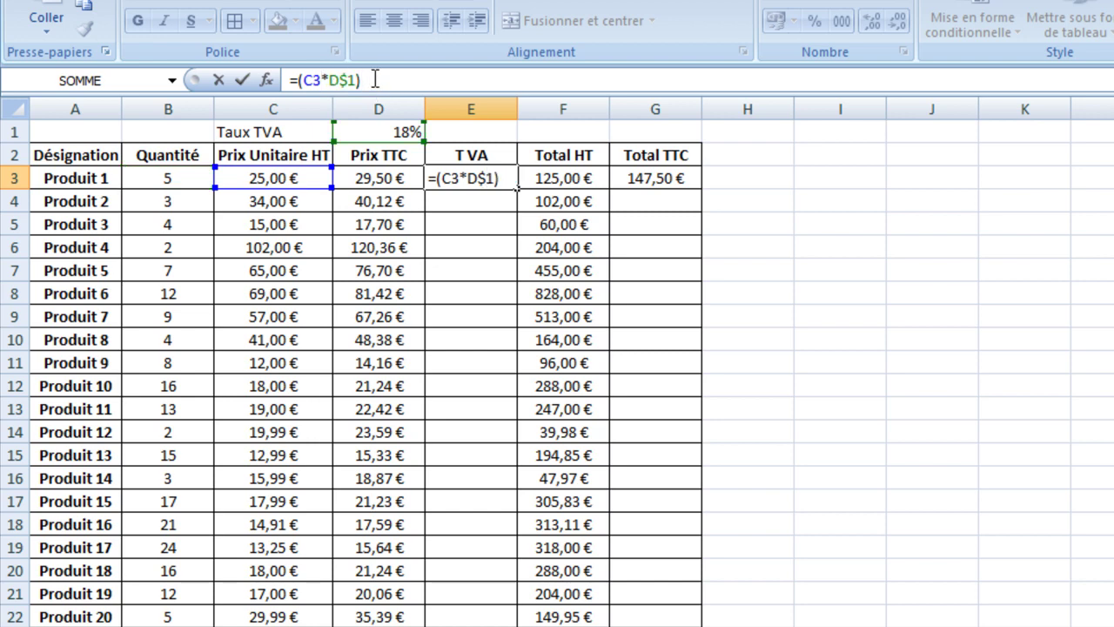
{"action": "key", "text": "BackSpace"}
{"action": "left_click", "coordinate": [305, 80]}
{"action": "key", "text": "BackSpace"}
{"action": "key", "text": "Return"}
- Fill the T VA formula from E3 and the Total TTC formula from G3 down through Produit 20
{"action": "left_click", "coordinate": [483, 177]}
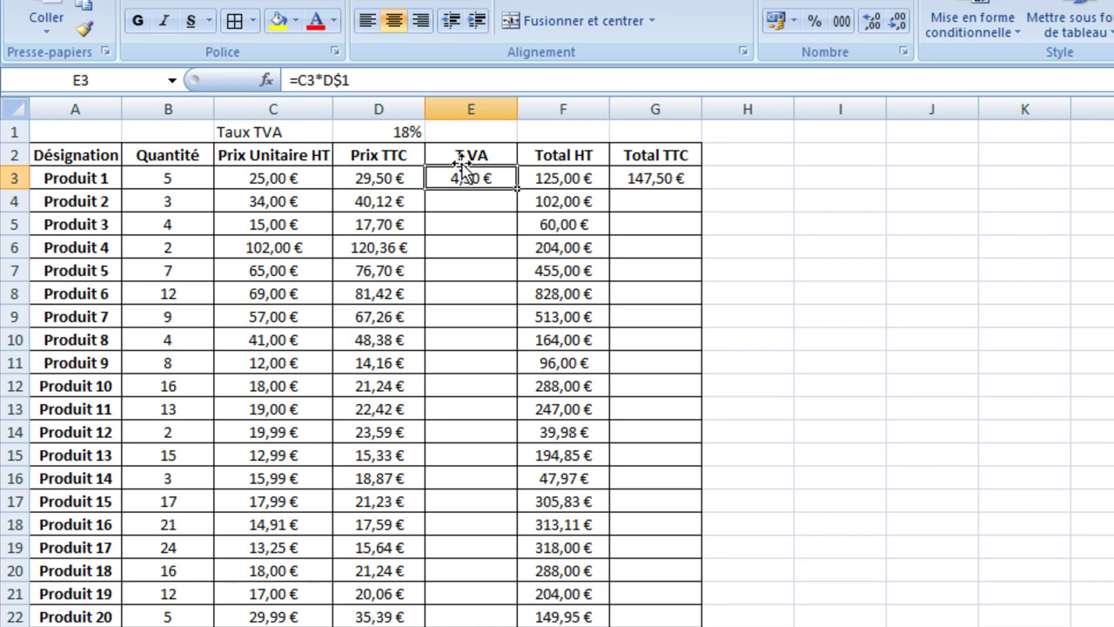
{"action": "double_click", "coordinate": [517, 188]}
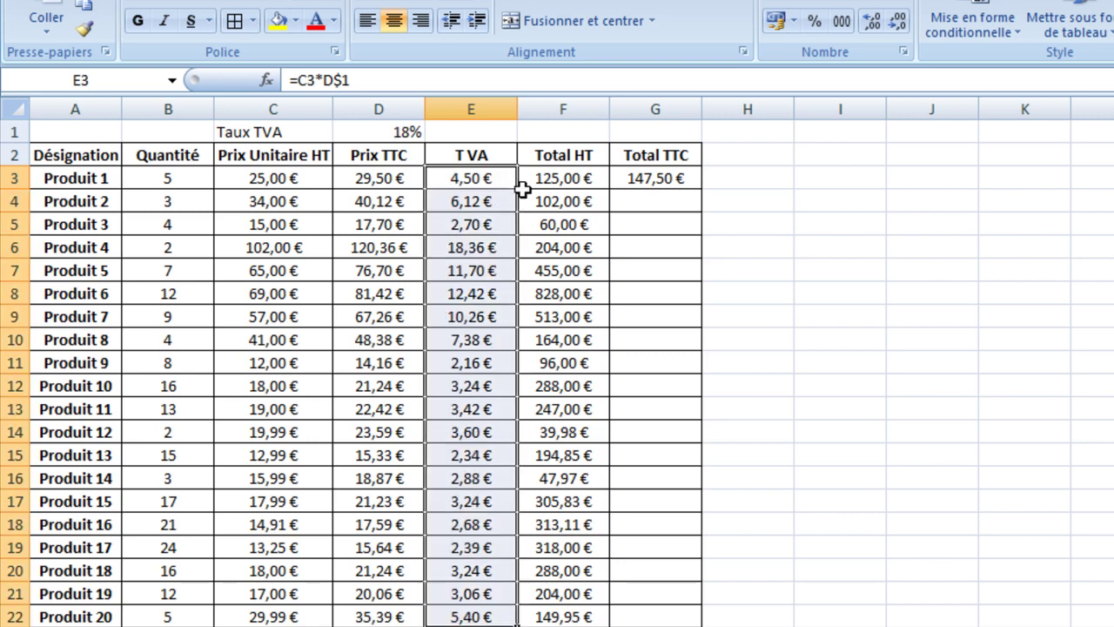
{"action": "left_click", "coordinate": [663, 177]}
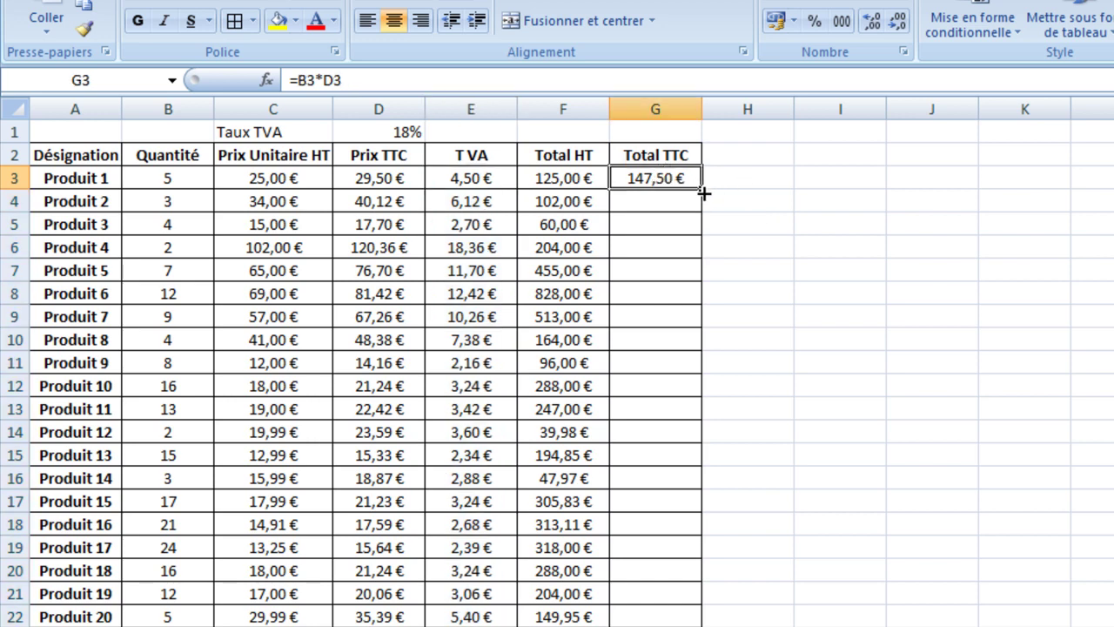
{"action": "double_click", "coordinate": [702, 189]}
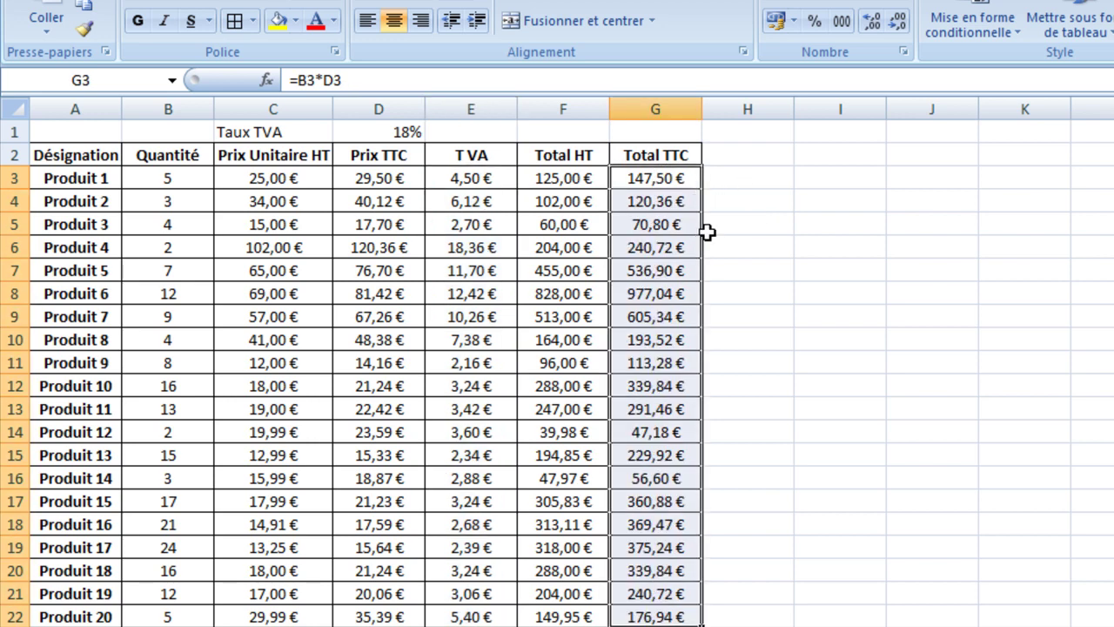
{"action": "left_click", "coordinate": [563, 625]}
{"action": "left_click", "coordinate": [656, 626]}
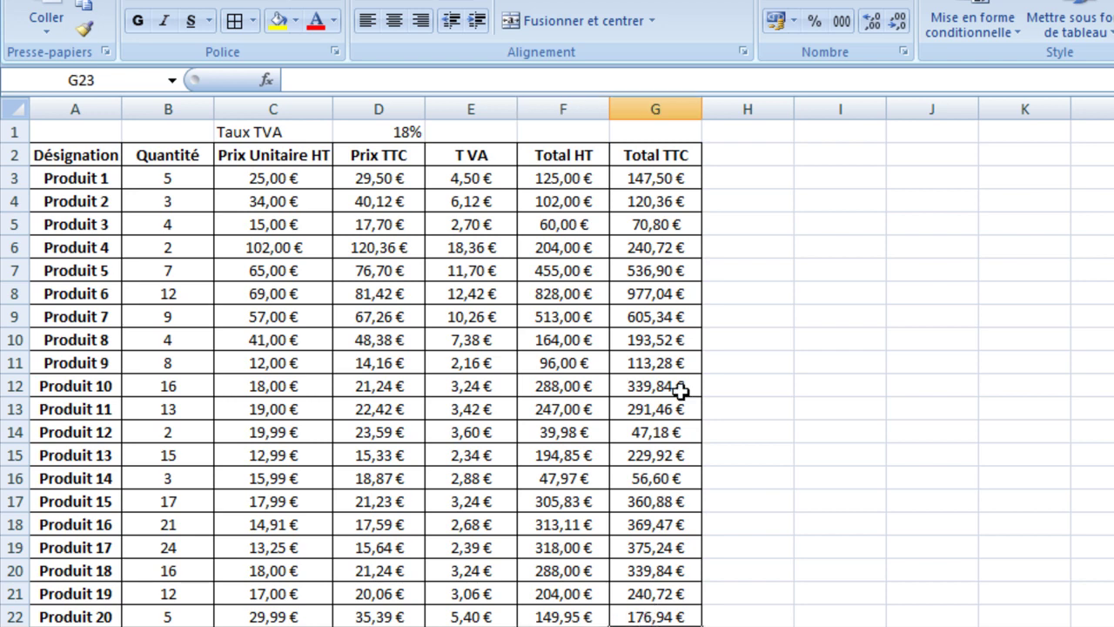
- Enter the check formula =(C3+E3)*B3 in H3 for Produit 1 and fill it down through Produit 20's row
{"action": "left_click", "coordinate": [768, 158]}
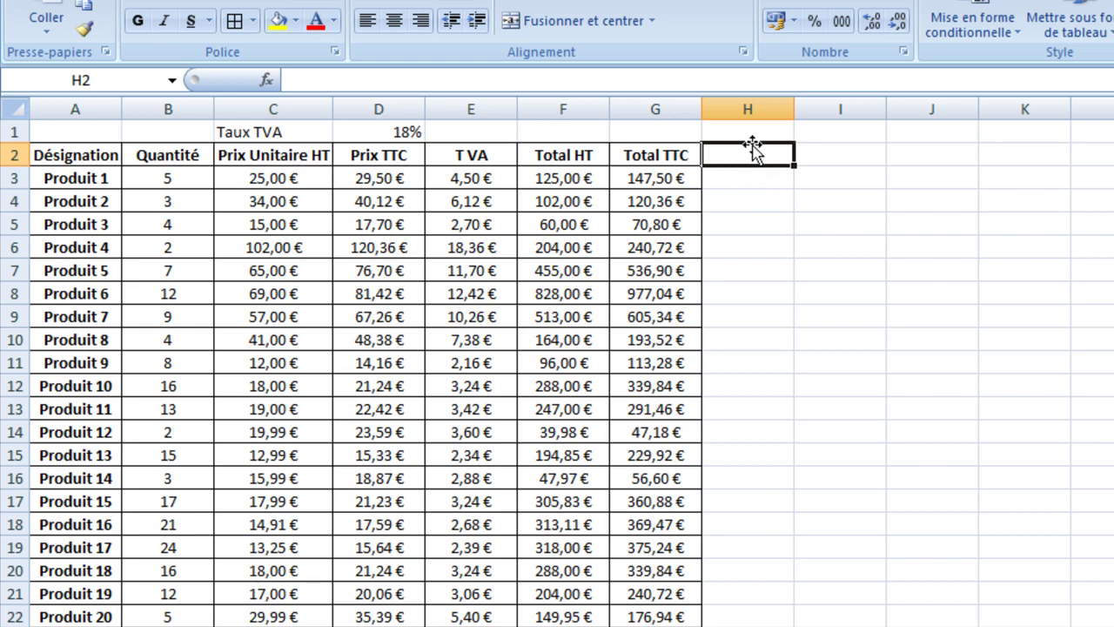
{"action": "left_click", "coordinate": [470, 181]}
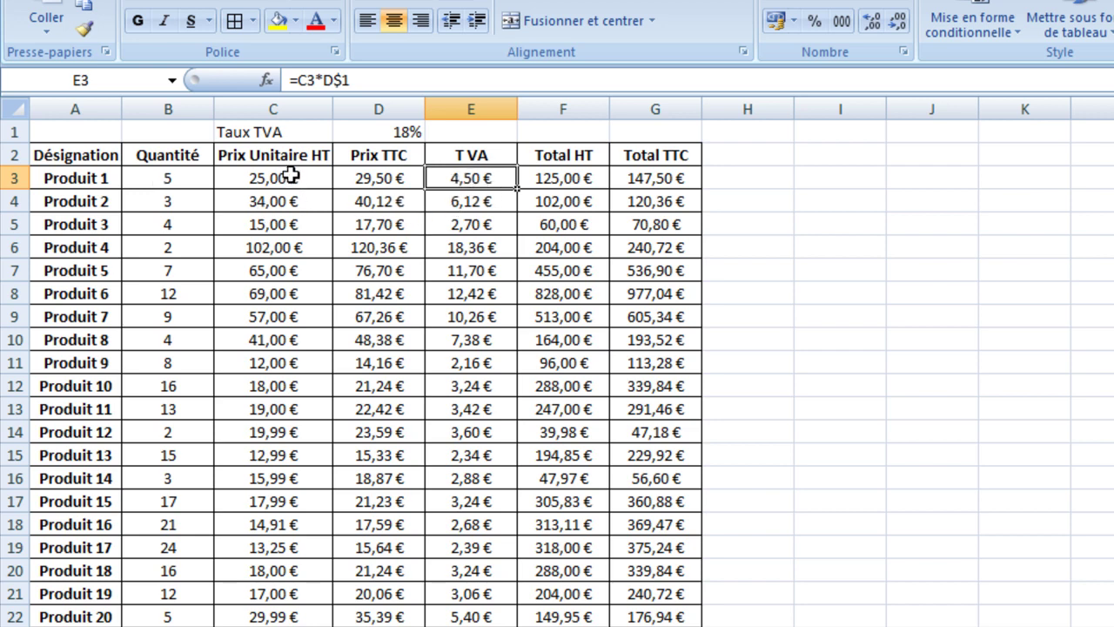
{"action": "left_click", "coordinate": [738, 180]}
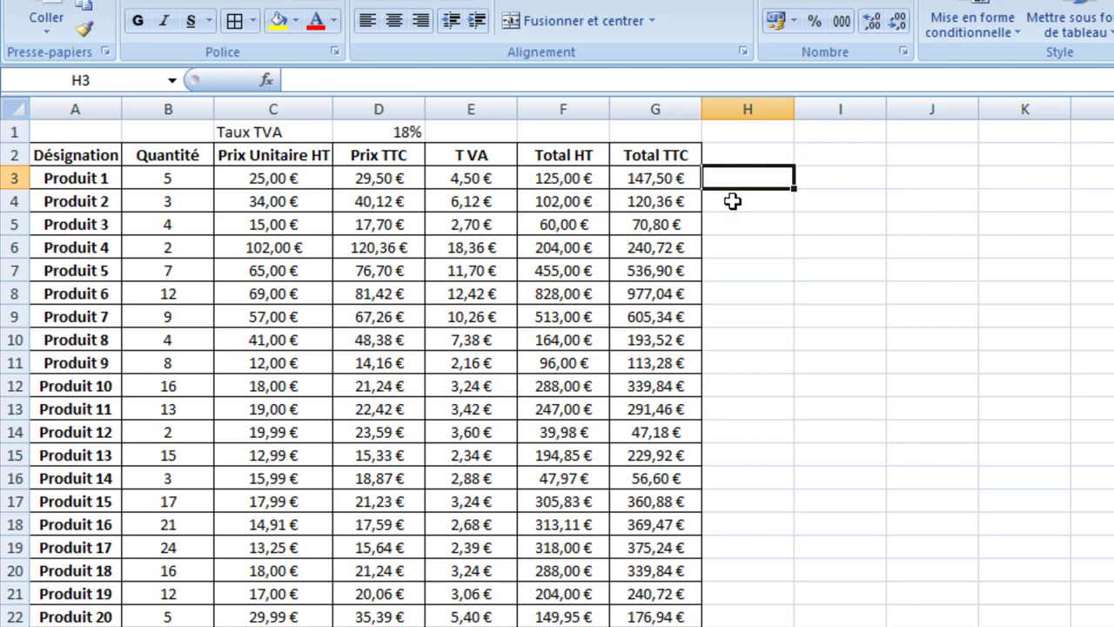
{"action": "left_click", "coordinate": [294, 180]}
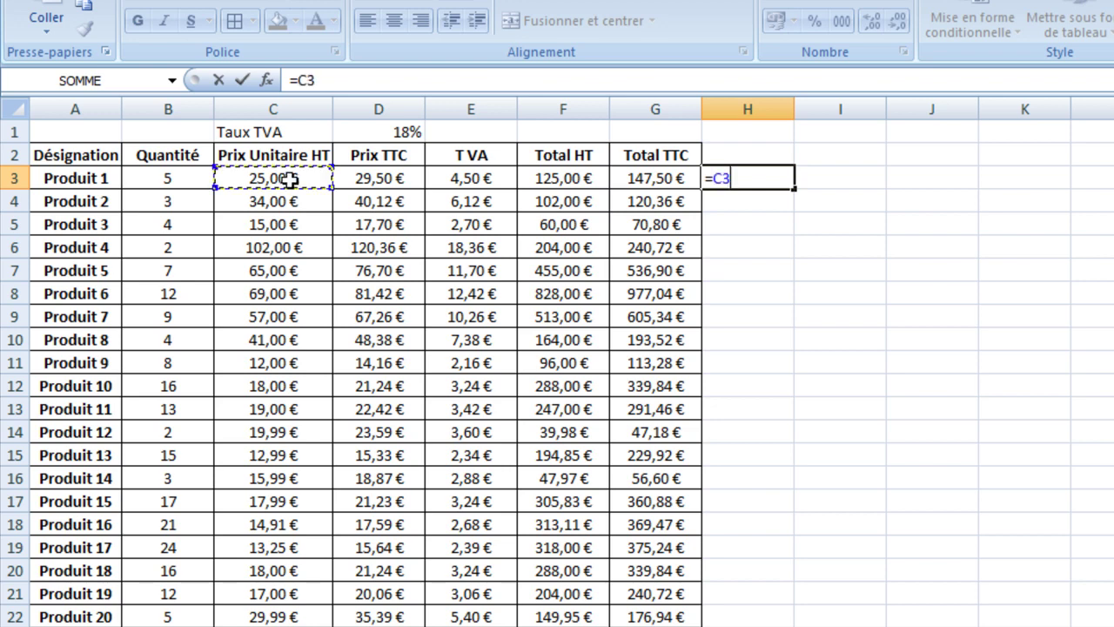
{"action": "type", "text": "+"}
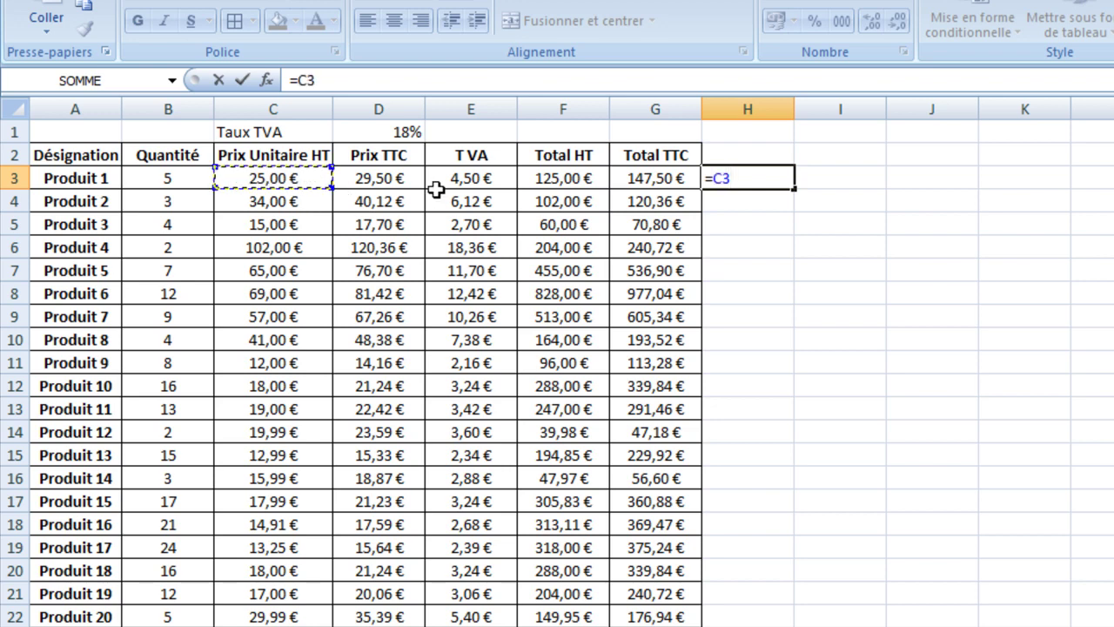
{"action": "left_click", "coordinate": [471, 178]}
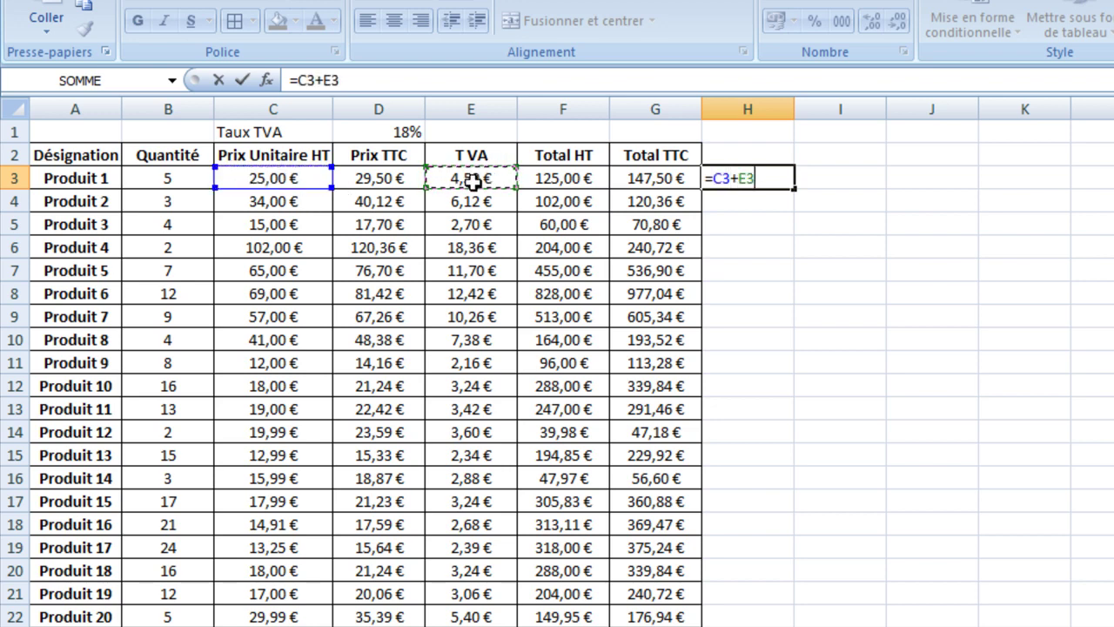
{"action": "type", "text": ")"}
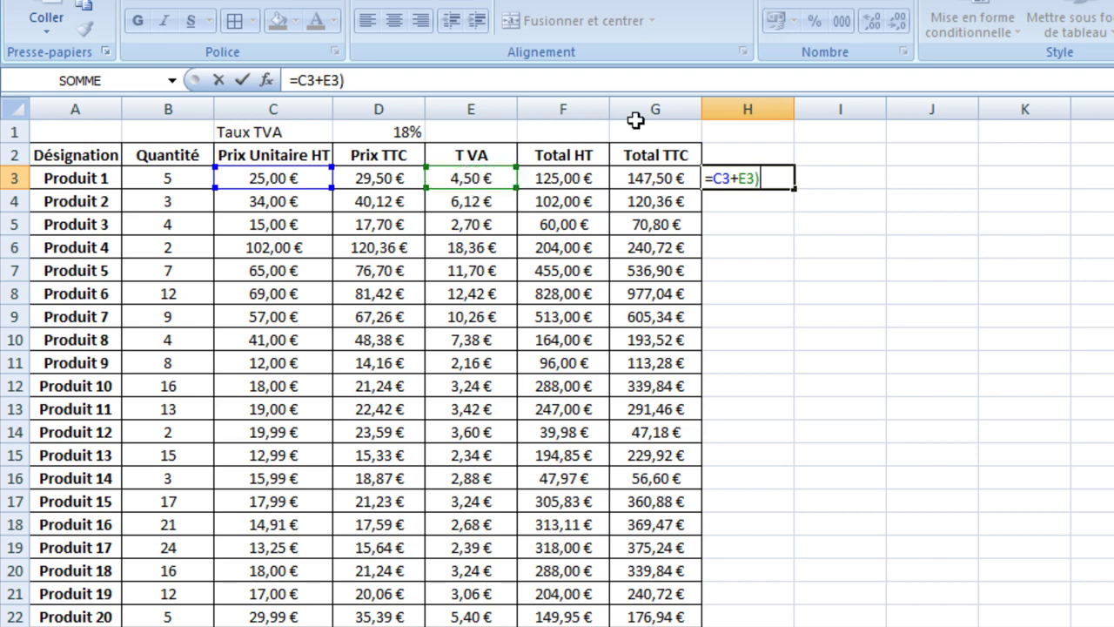
{"action": "left_click", "coordinate": [299, 80]}
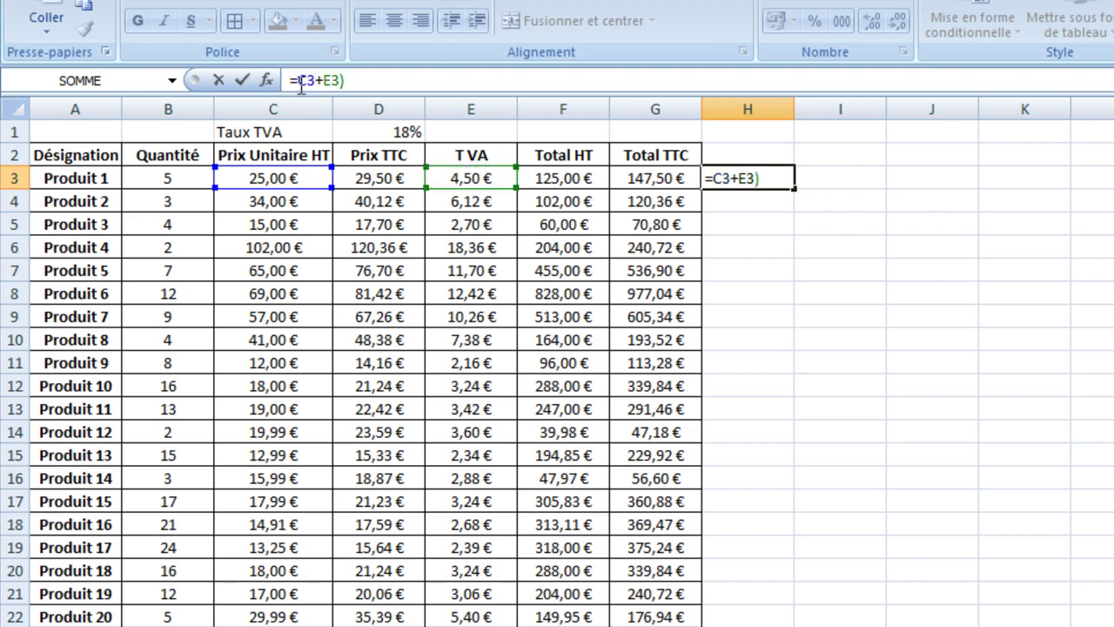
{"action": "type", "text": "("}
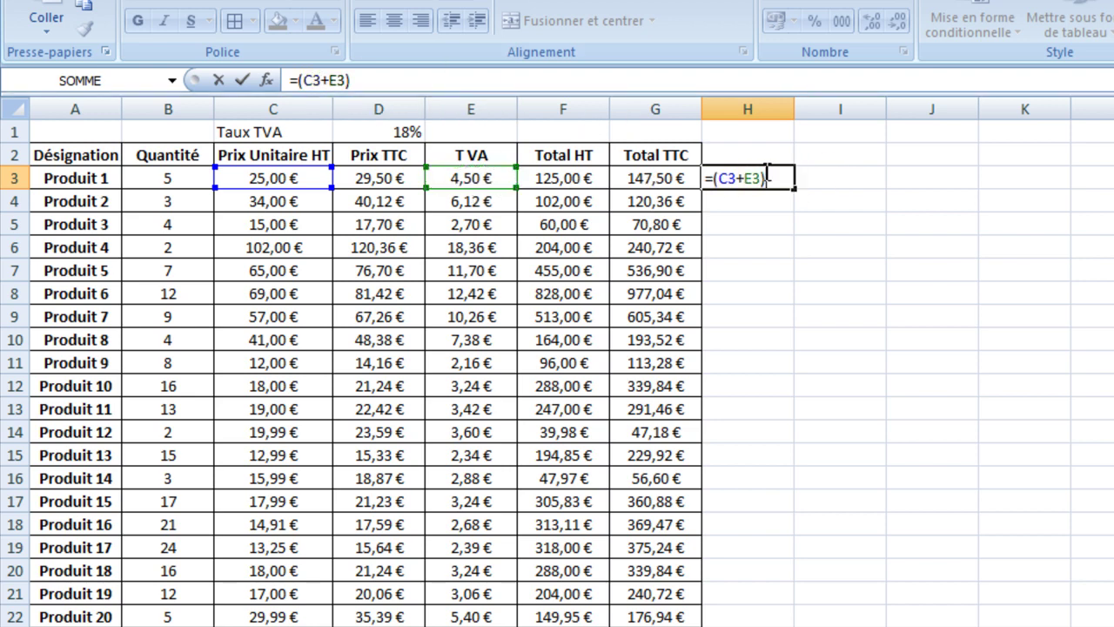
{"action": "type", "text": "*"}
{"action": "left_click", "coordinate": [182, 180]}
{"action": "key", "text": "Return"}
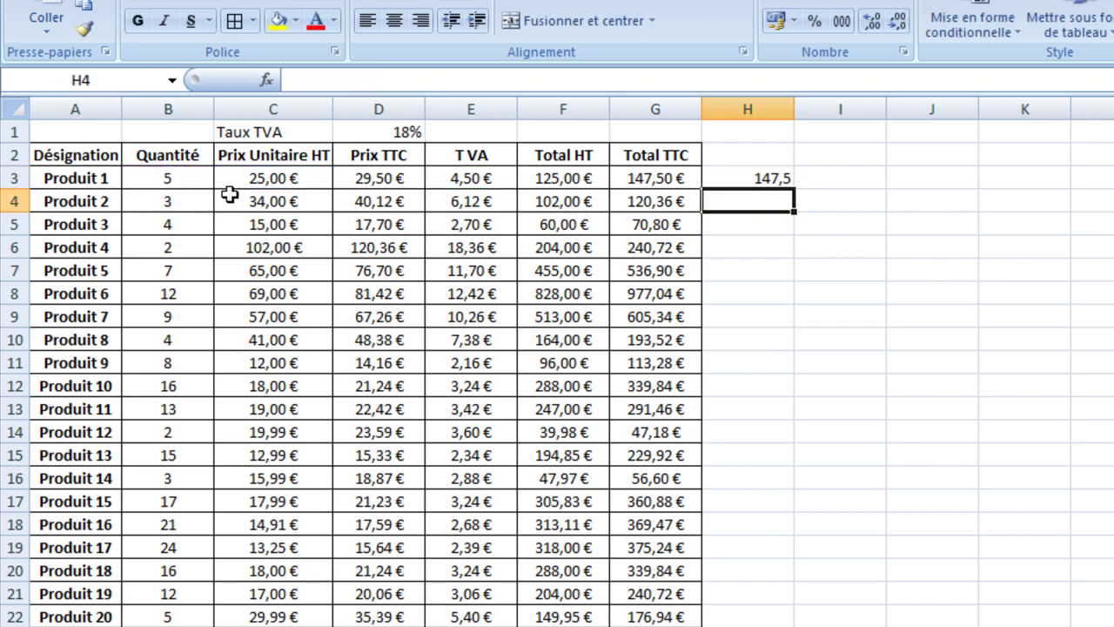
{"action": "left_click", "coordinate": [742, 179]}
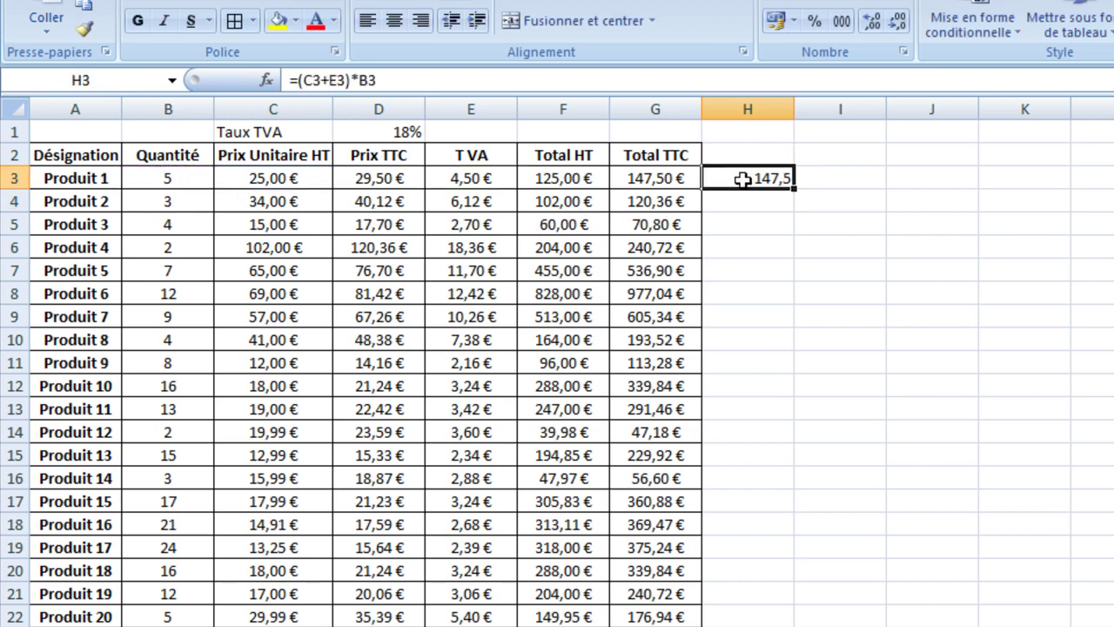
{"action": "double_click", "coordinate": [793, 188]}
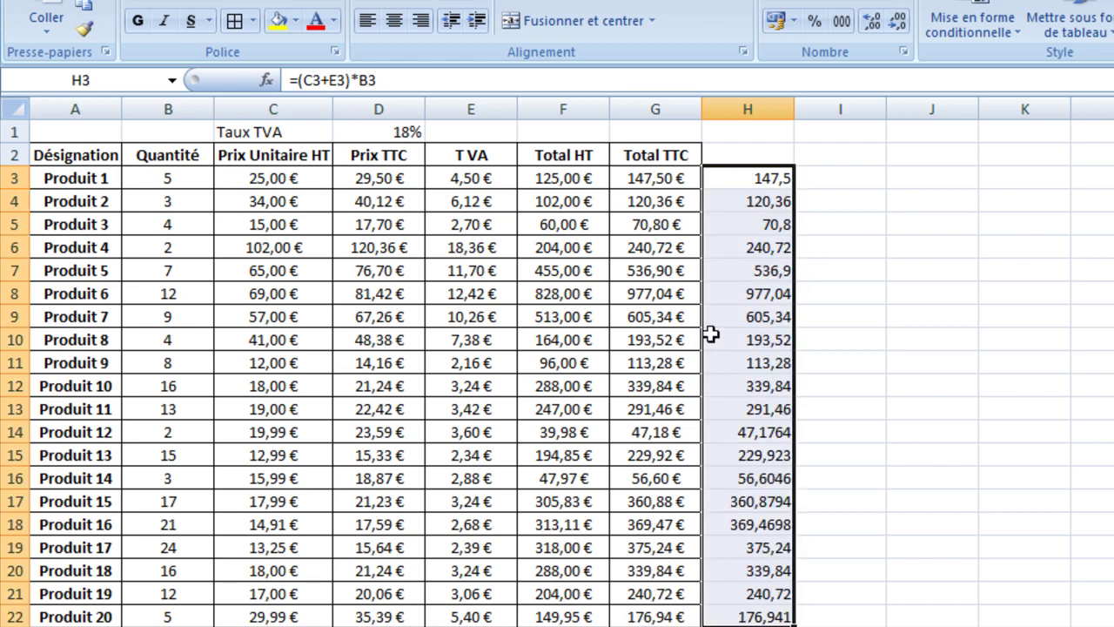
- Clear the check formulas from H3:H22 beside the Total TTC column
{"action": "left_click", "coordinate": [763, 179]}
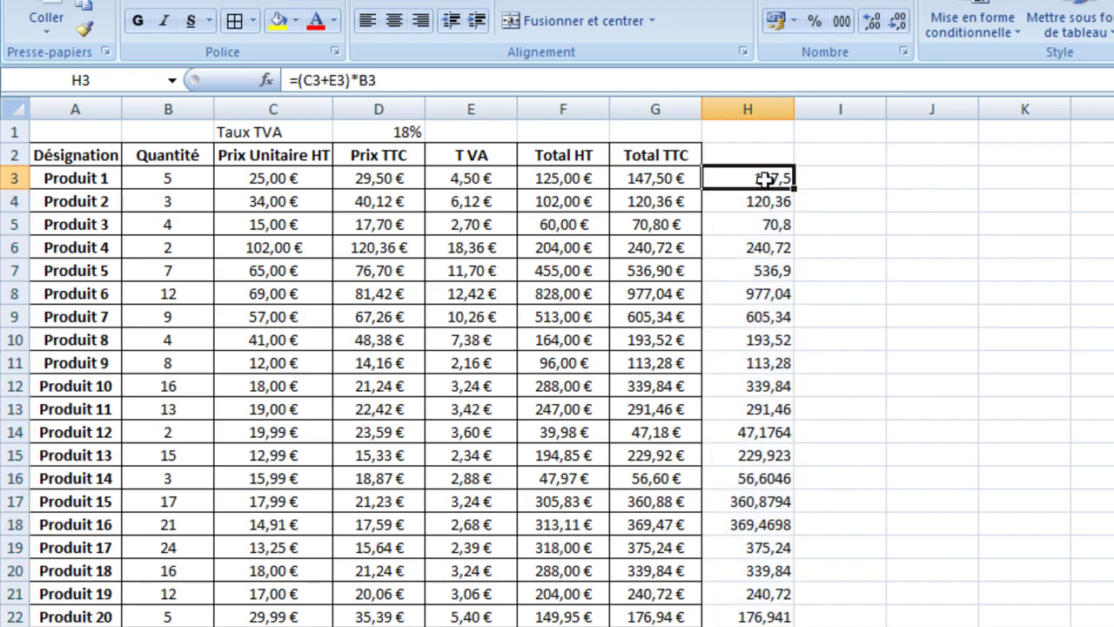
{"action": "mouse_move", "coordinate": [763, 180]}
{"action": "left_mouse_down"}
{"action": "mouse_move", "coordinate": [716, 485]}
{"action": "mouse_move", "coordinate": [728, 612]}
{"action": "mouse_move", "coordinate": [718, 617]}
{"action": "left_mouse_up"}
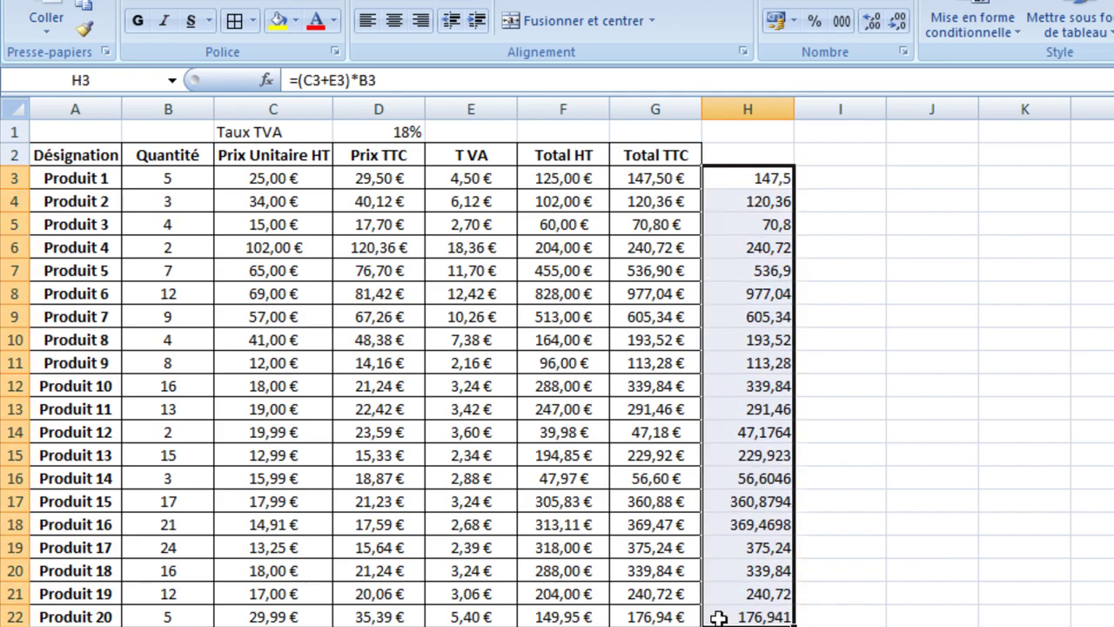
{"action": "key", "text": "Delete"}
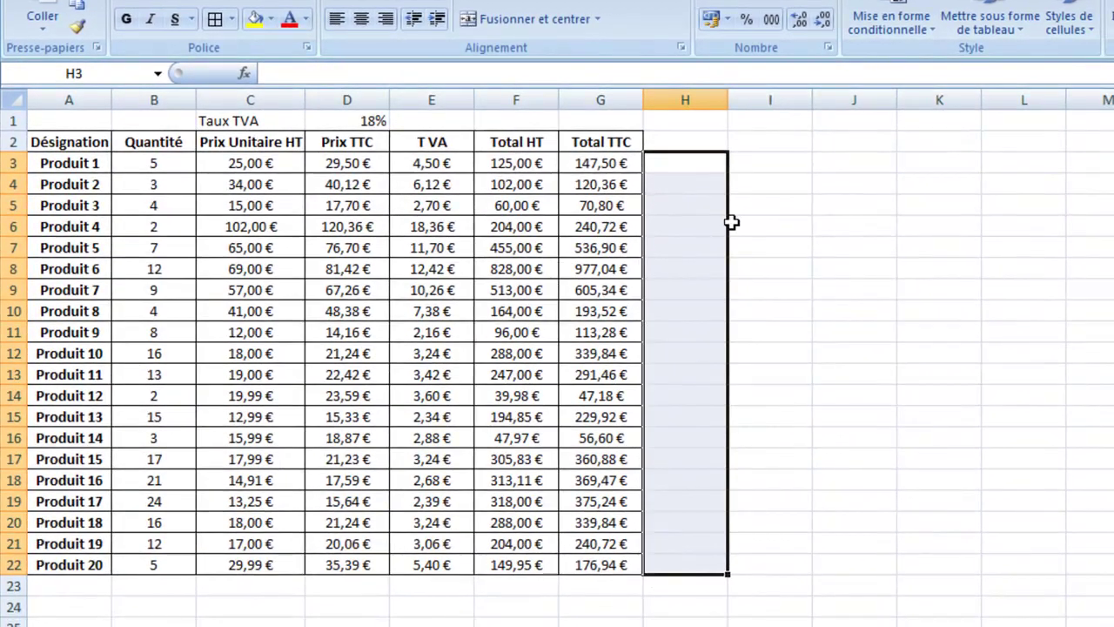
- Review the formulas behind Produit 1's Total HT in F3 and Total TTC in G3
{"action": "left_click", "coordinate": [859, 217]}
{"action": "left_click", "coordinate": [705, 166]}
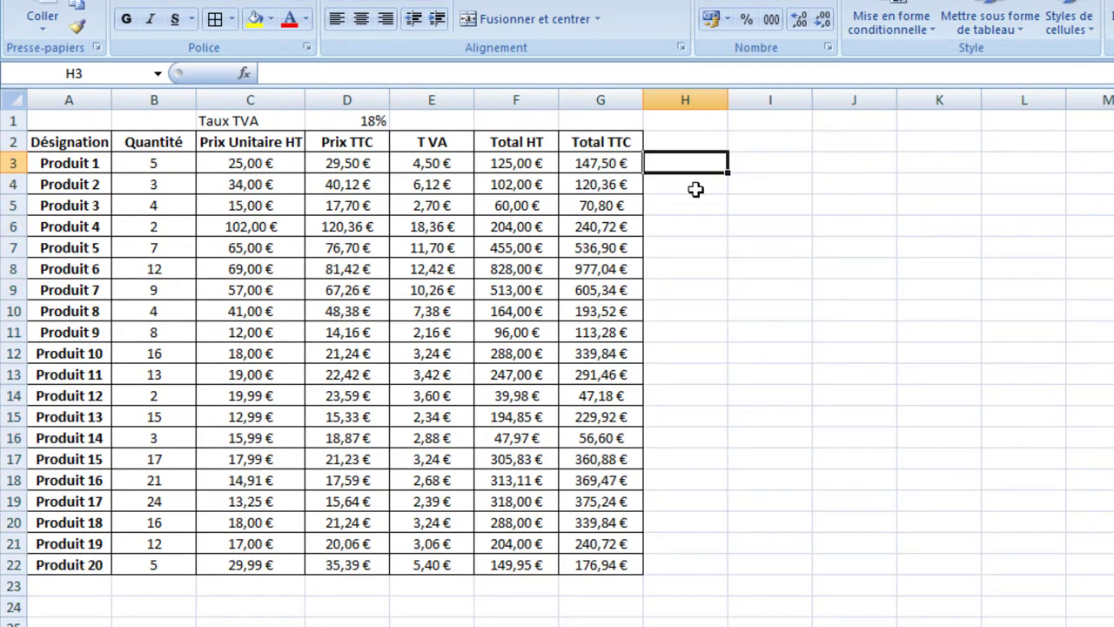
{"action": "left_click", "coordinate": [517, 164]}
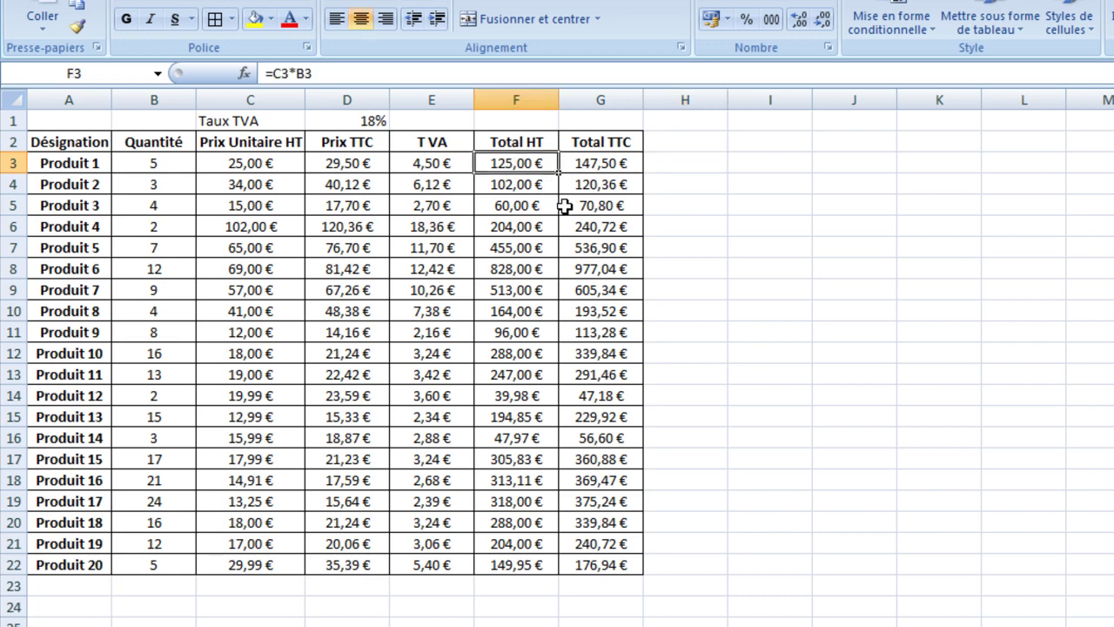
{"action": "left_click", "coordinate": [612, 168]}
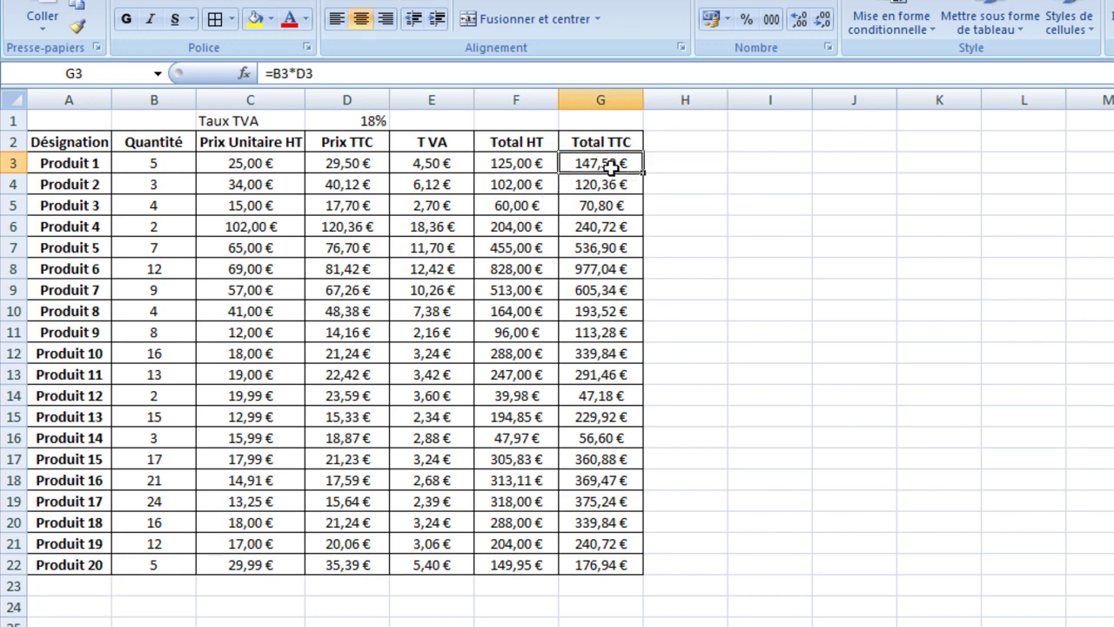
{"action": "left_click", "coordinate": [534, 166]}
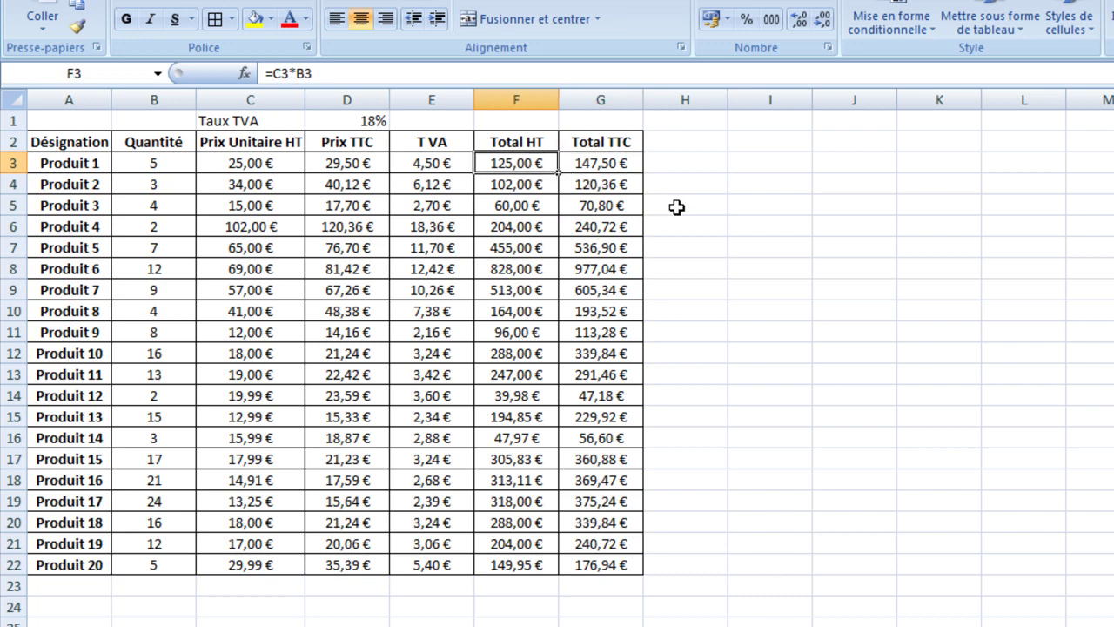
{"action": "left_click", "coordinate": [725, 160]}
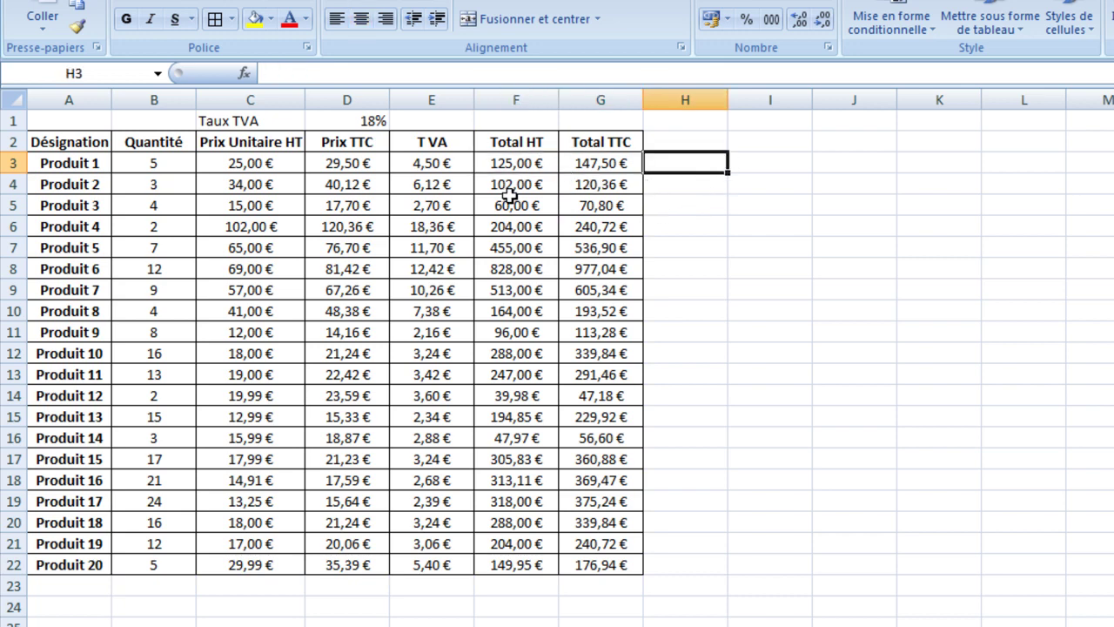
{"action": "left_click", "coordinate": [614, 164]}
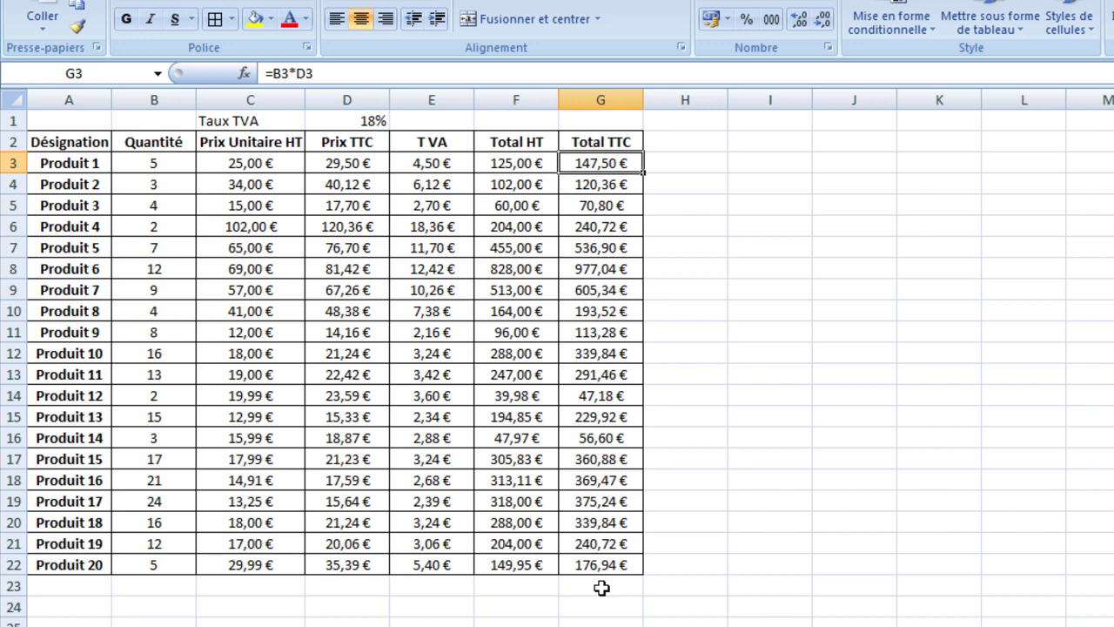
- Add the label Total TTC in F23, directly below the last Total HT amount, with a capital T
{"action": "left_click", "coordinate": [537, 585]}
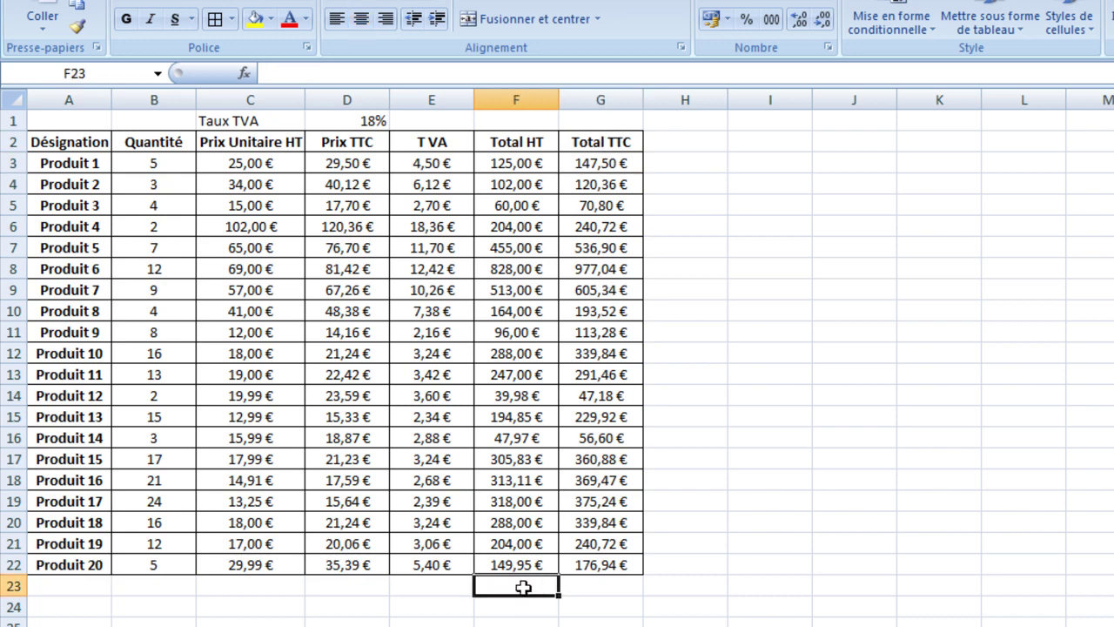
{"action": "type", "text": "M"}
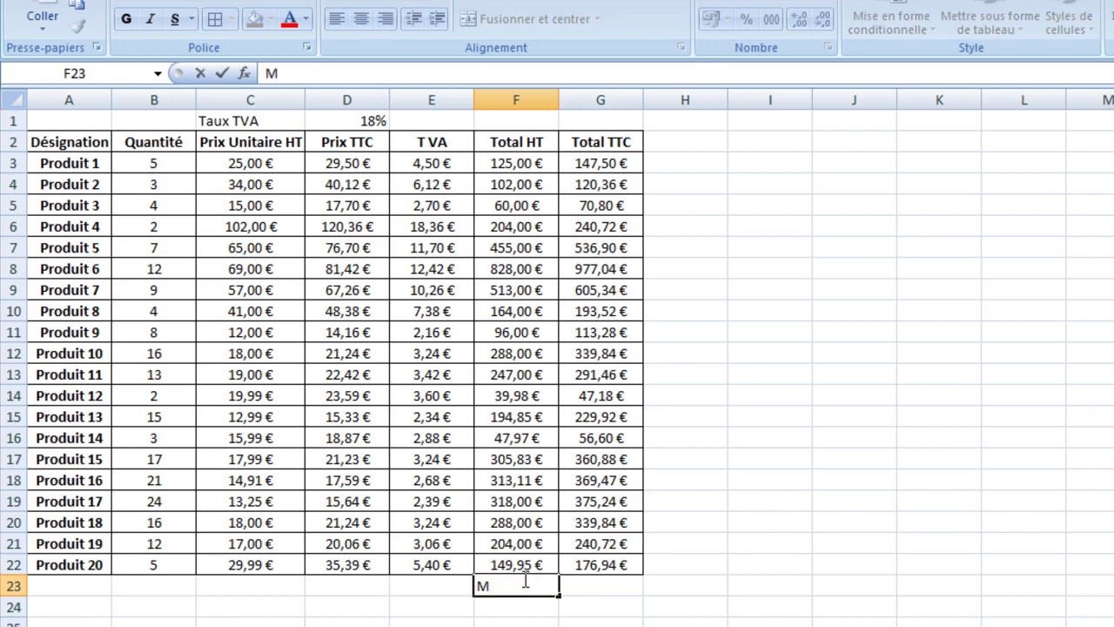
{"action": "key", "text": "BackSpace"}
{"action": "type", "text": "tot"}
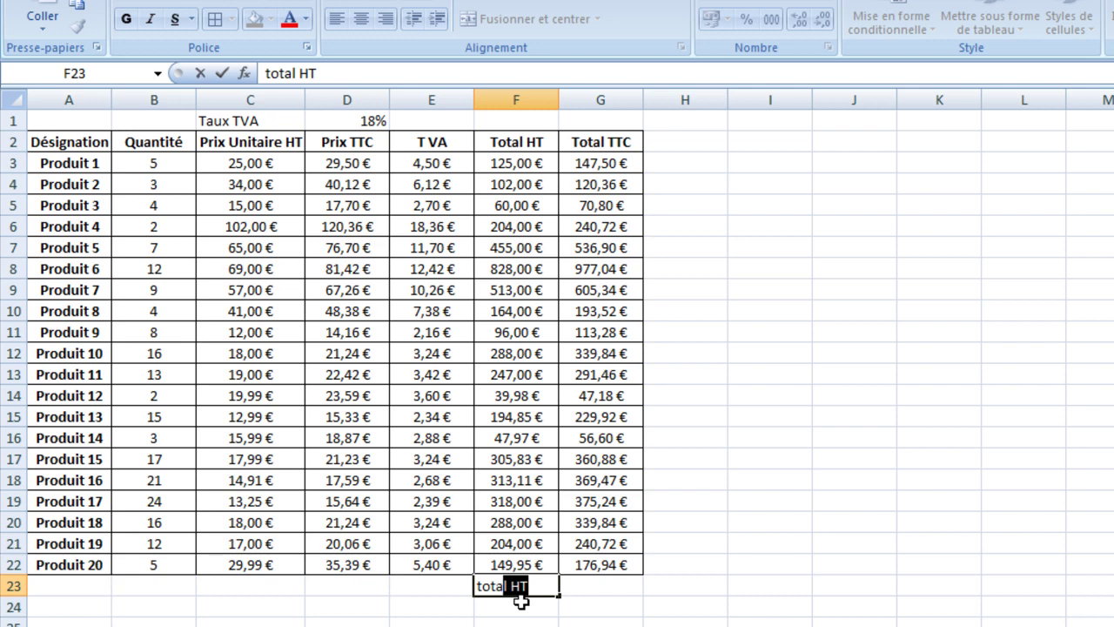
{"action": "type", "text": "al TTC"}
{"action": "left_click", "coordinate": [601, 593]}
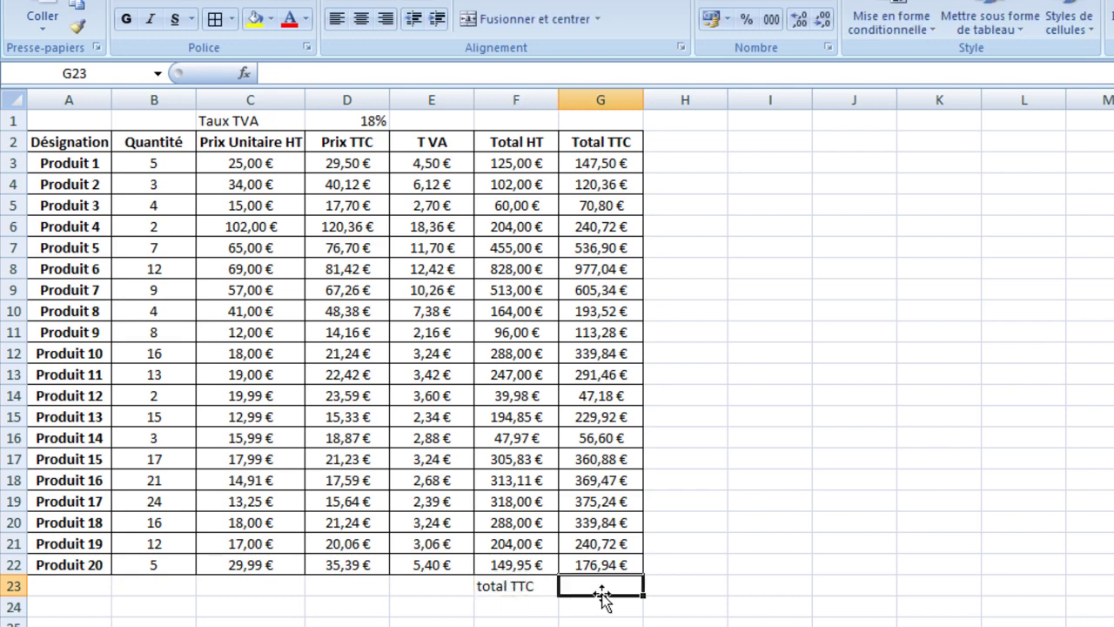
{"action": "left_click", "coordinate": [481, 586]}
{"action": "double_click", "coordinate": [480, 587]}
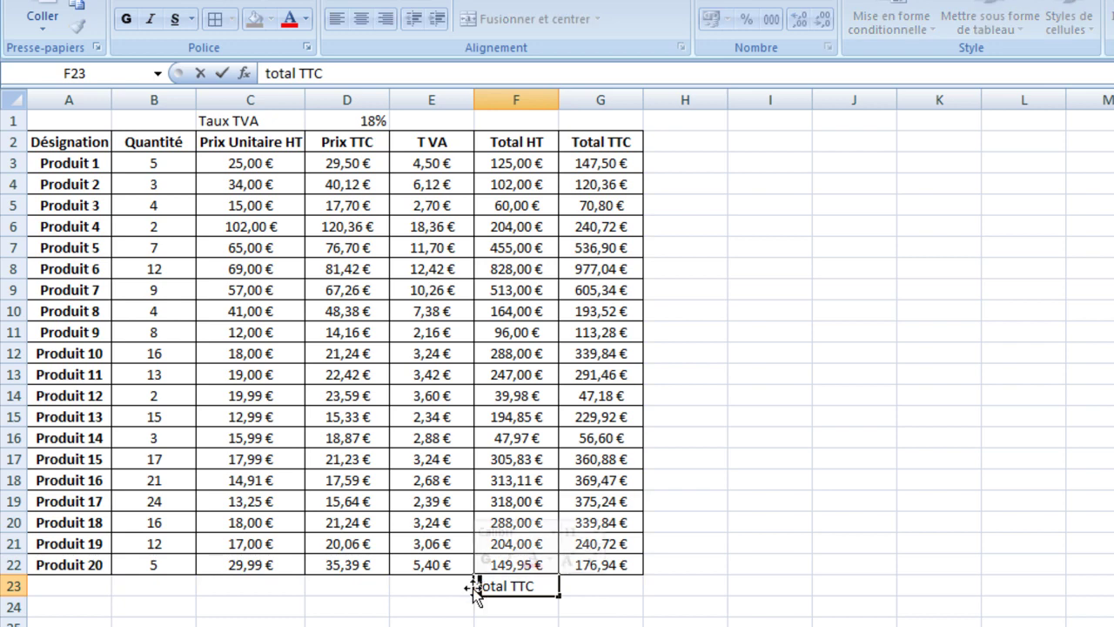
{"action": "key", "text": "Delete"}
{"action": "type", "text": "T"}
{"action": "left_click", "coordinate": [609, 584]}
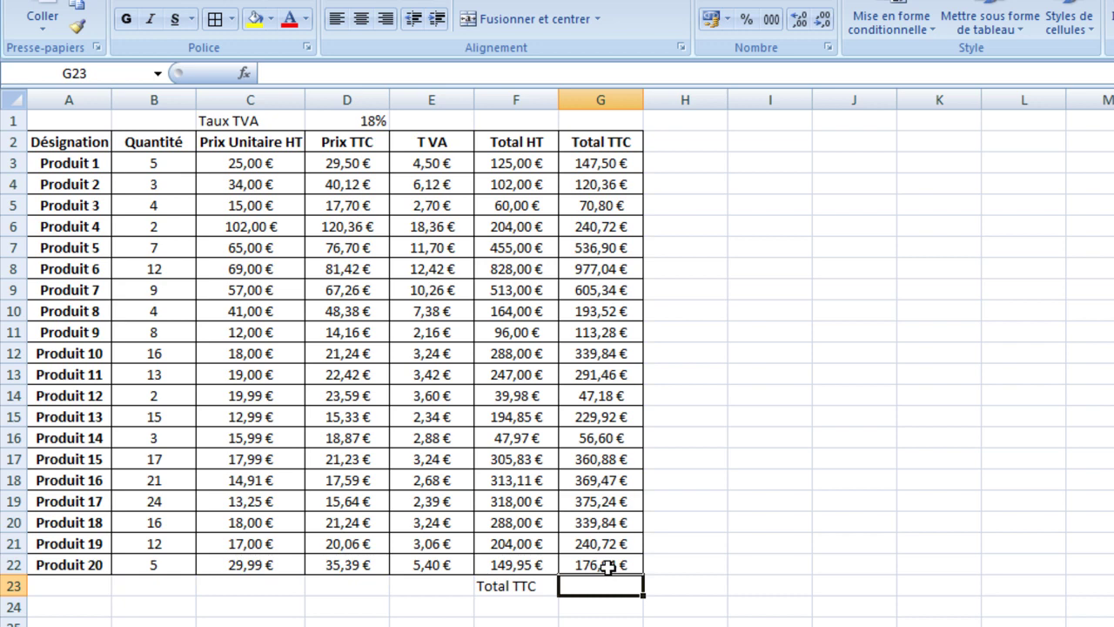
{"action": "type", "text": "="}
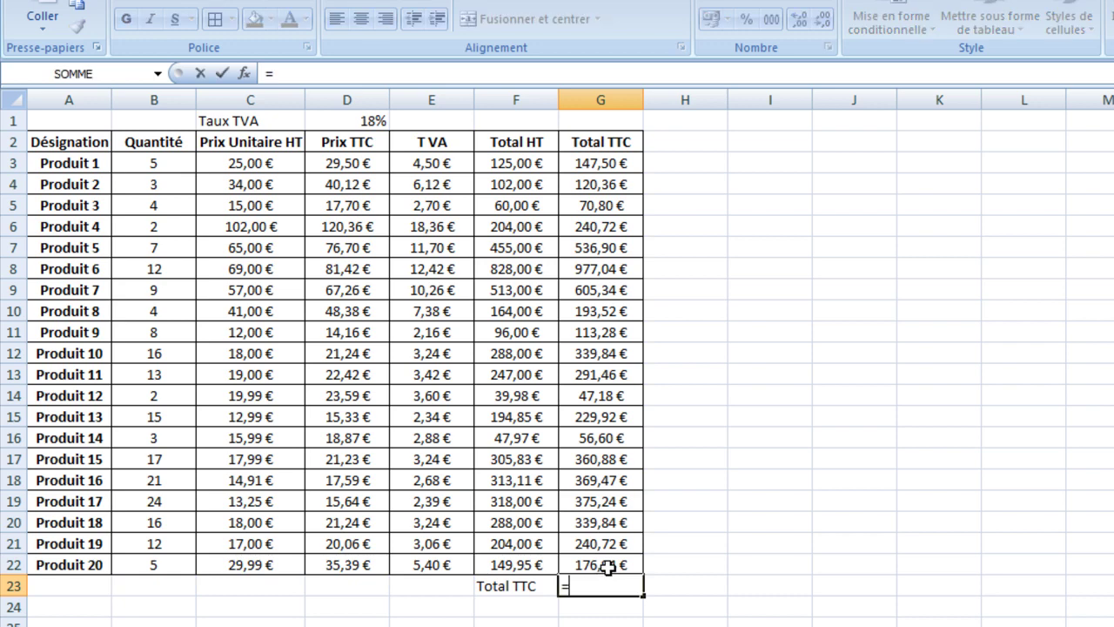
{"action": "left_click", "coordinate": [615, 165]}
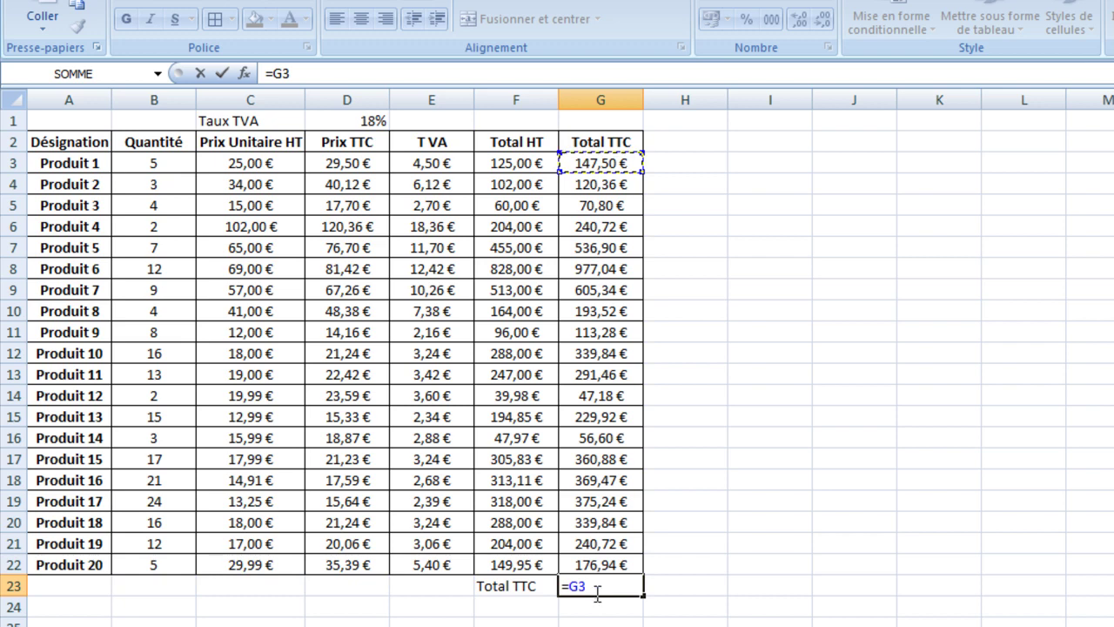
{"action": "key", "text": "Escape"}
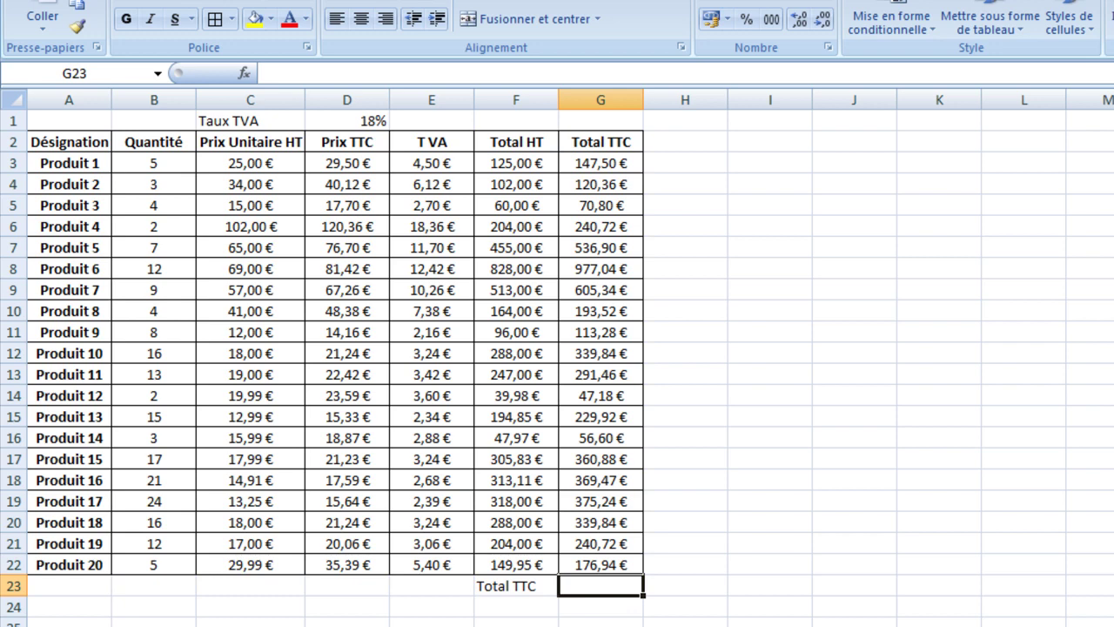
- Sum the Total TTC amounts of all products in G23 with =SOMME(G3:G22)
{"action": "key", "text": "alt+equal"}
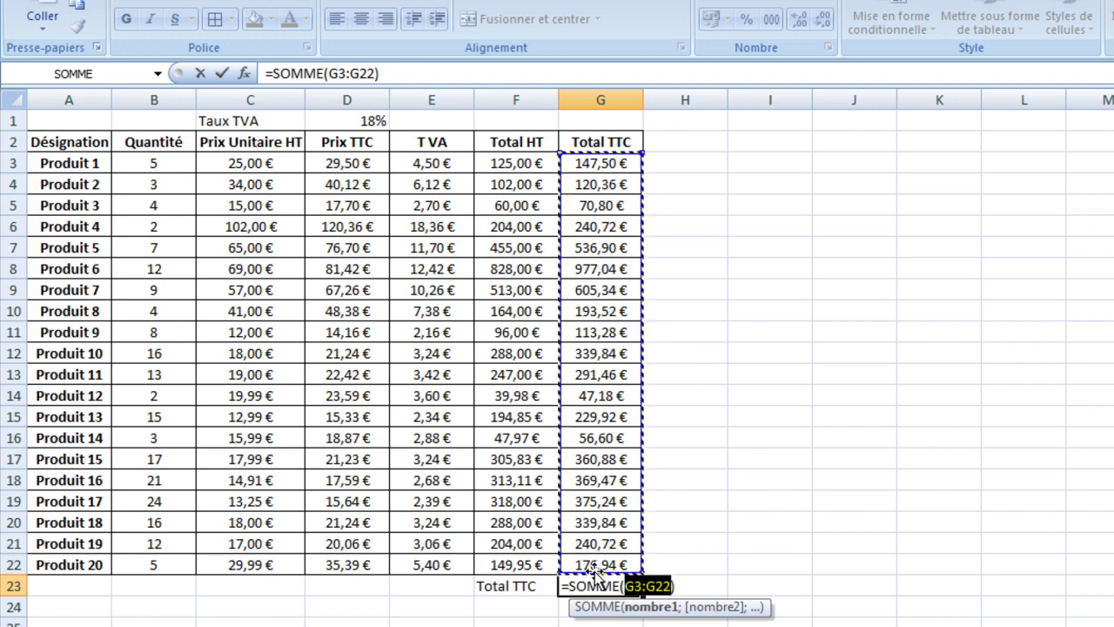
{"action": "left_click", "coordinate": [223, 75]}
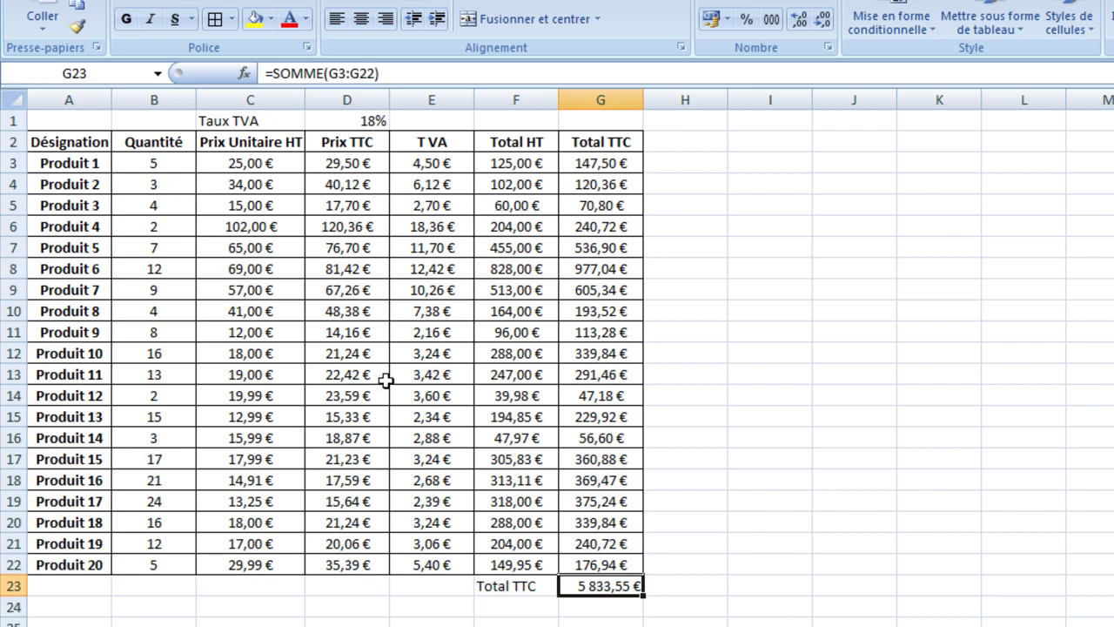
- Set Produit 4's quantity in B6 to 5 and check the overall Total TTC in G23
{"action": "left_click", "coordinate": [157, 227]}
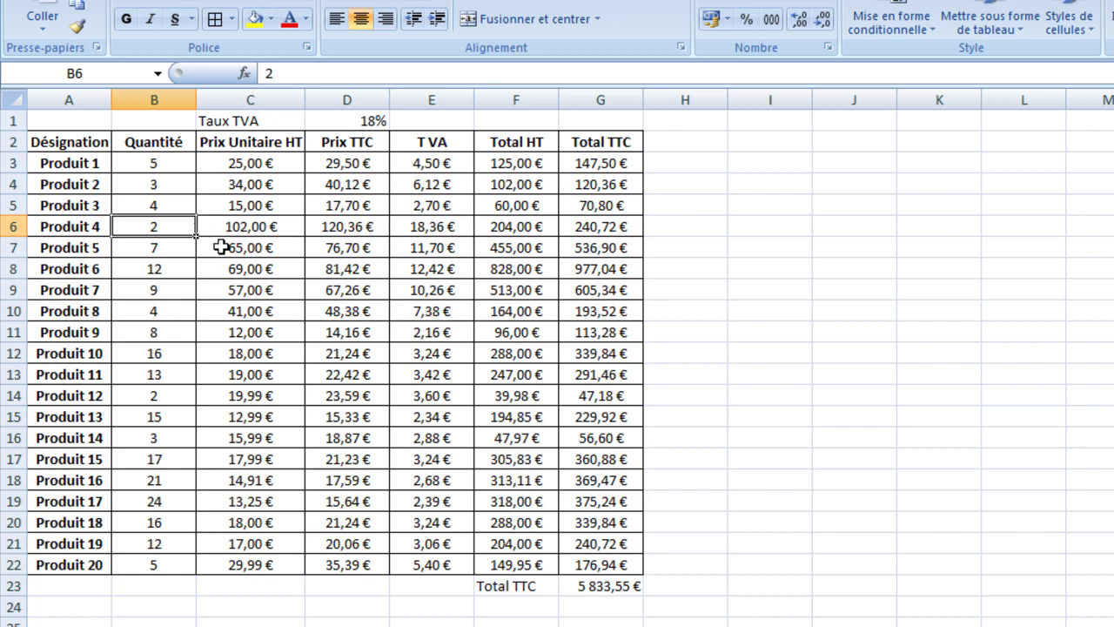
{"action": "type", "text": "5"}
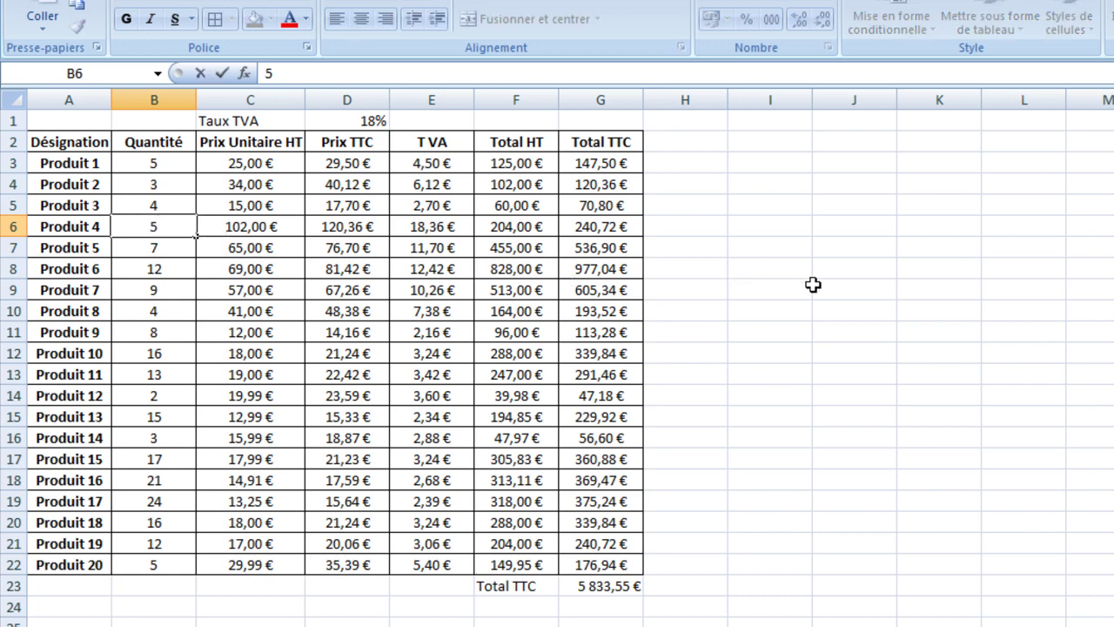
{"action": "key", "text": "Return"}
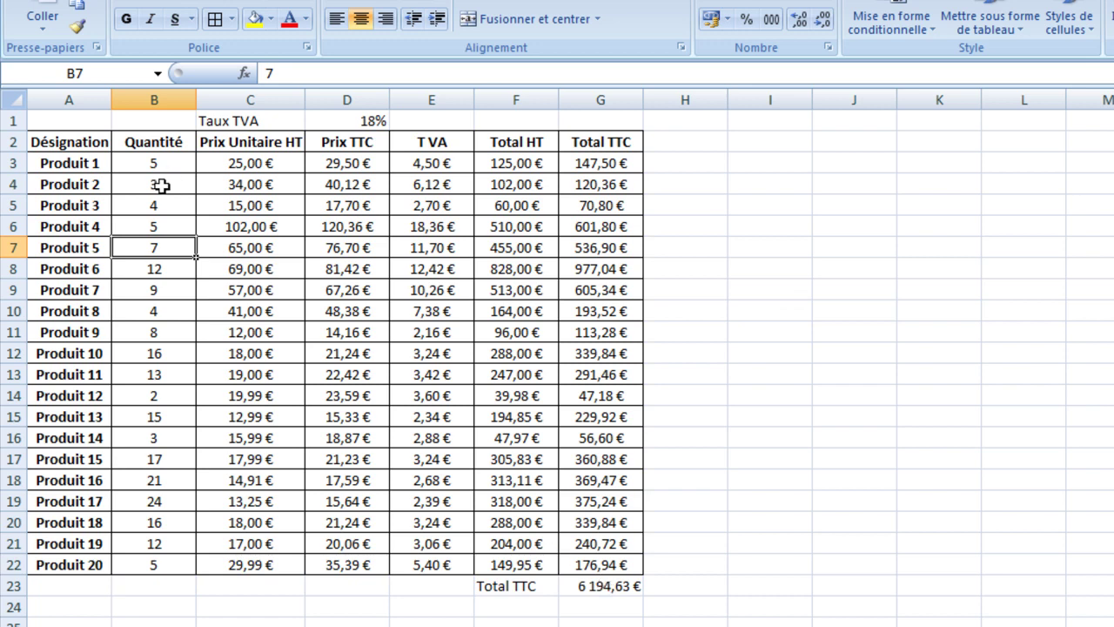
{"action": "left_click", "coordinate": [596, 246]}
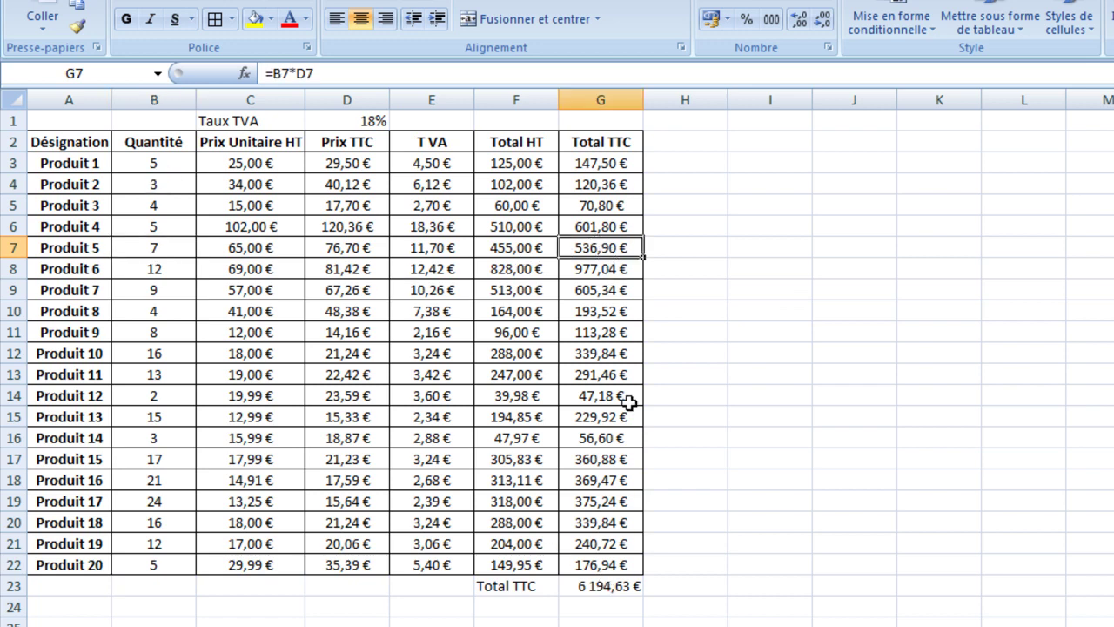
{"action": "left_click", "coordinate": [612, 586]}
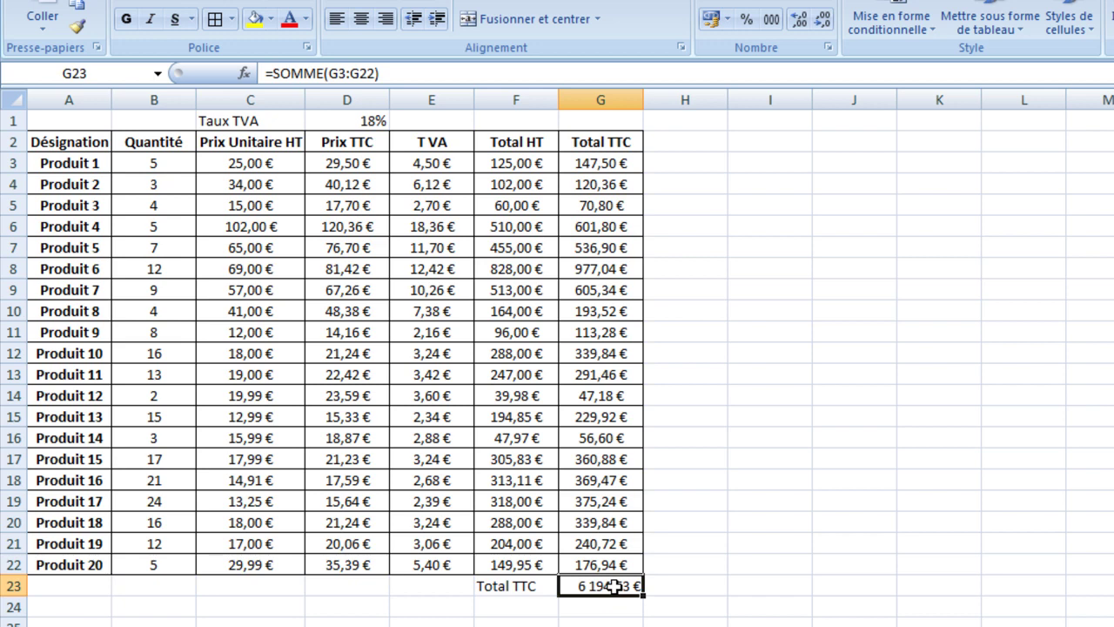